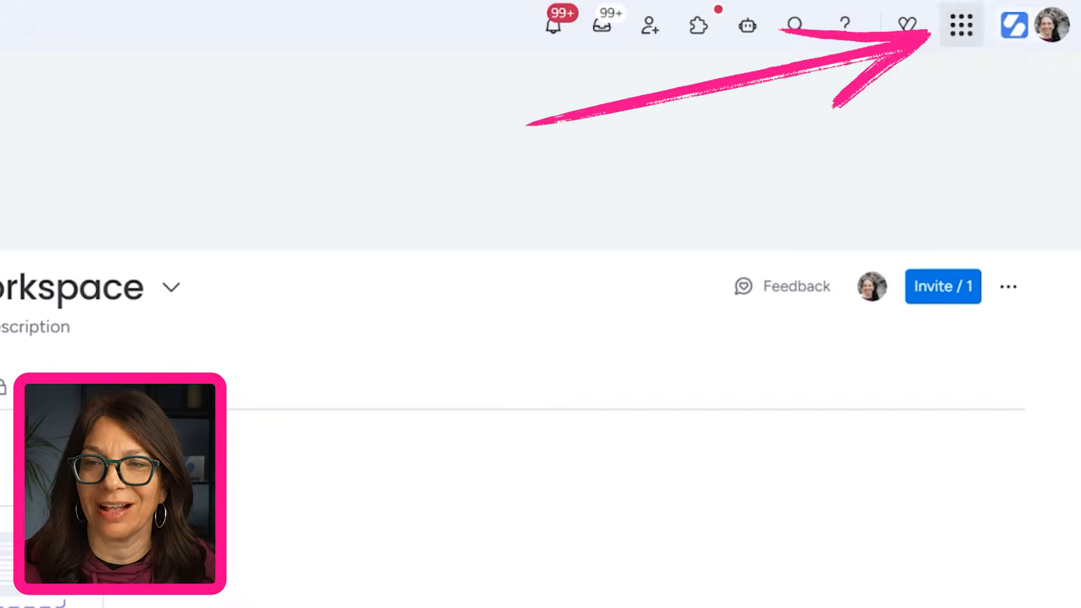
- Look over the available Work OS products and the list of existing workspaces
click(962, 25)
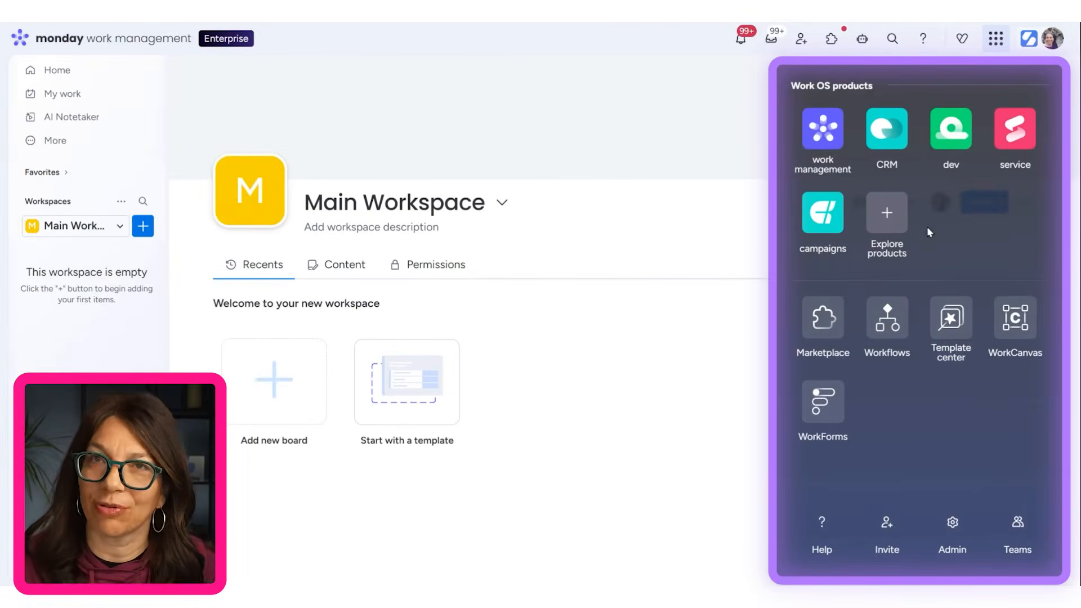
click(678, 200)
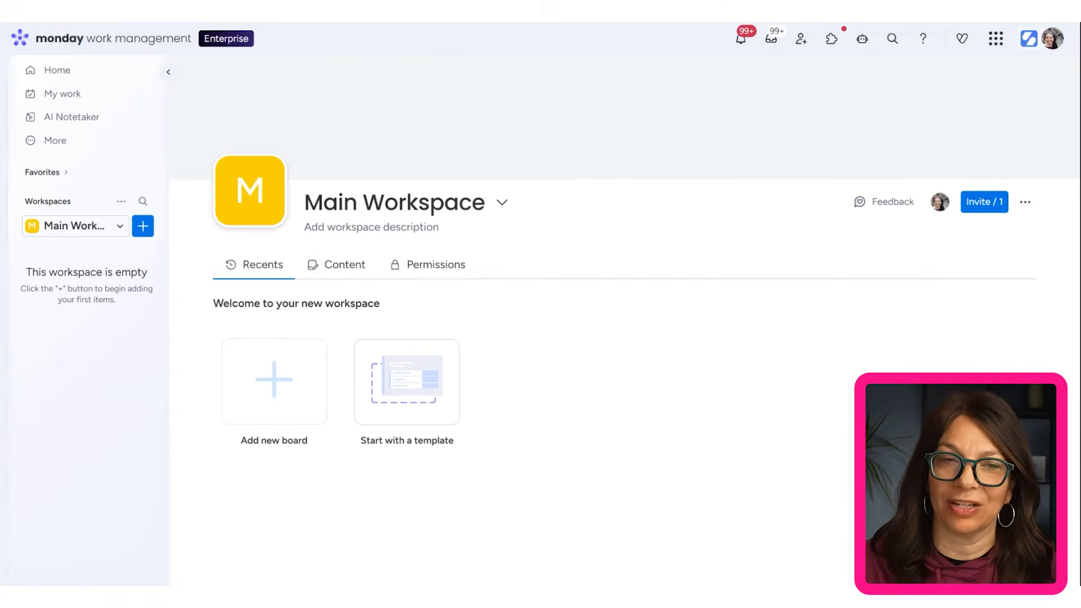
click(72, 228)
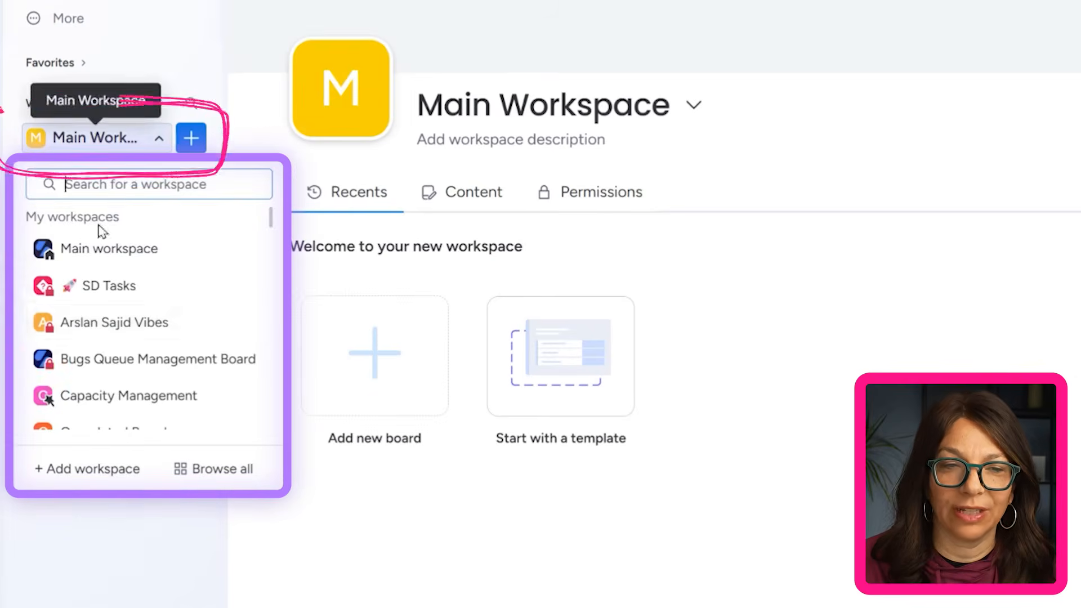
scroll(109, 346, down, 20)
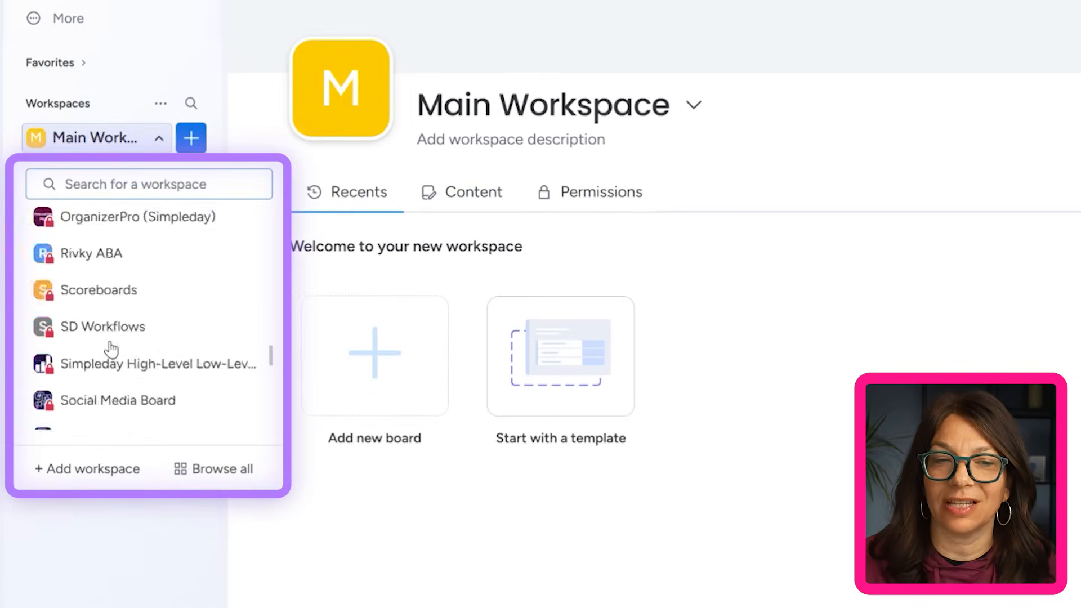
scroll(111, 350, up, 20)
click(874, 155)
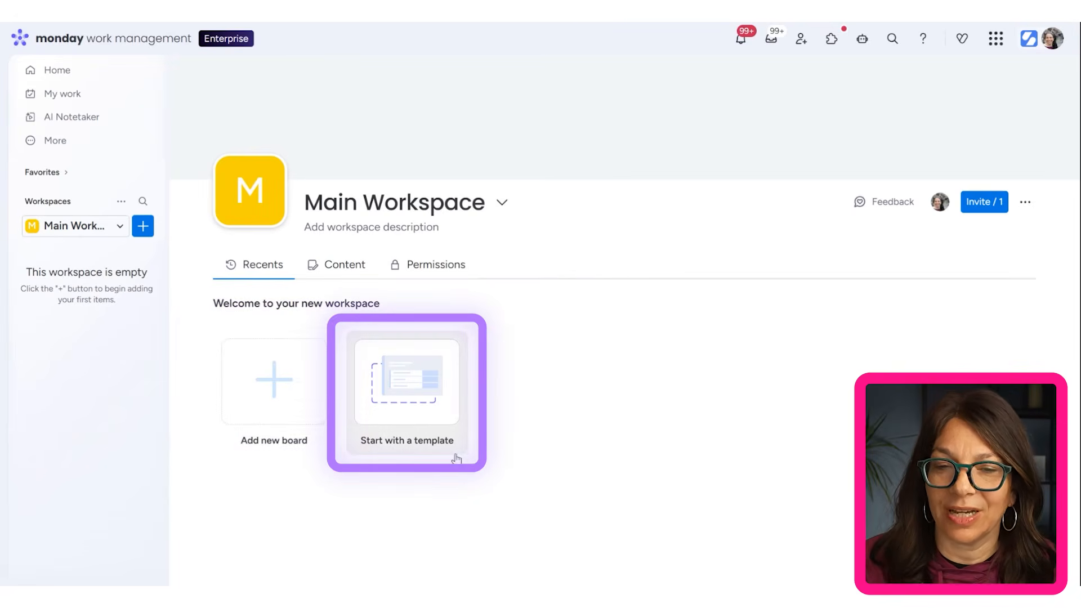
- Look at the template center and the new-board form without creating anything
click(429, 414)
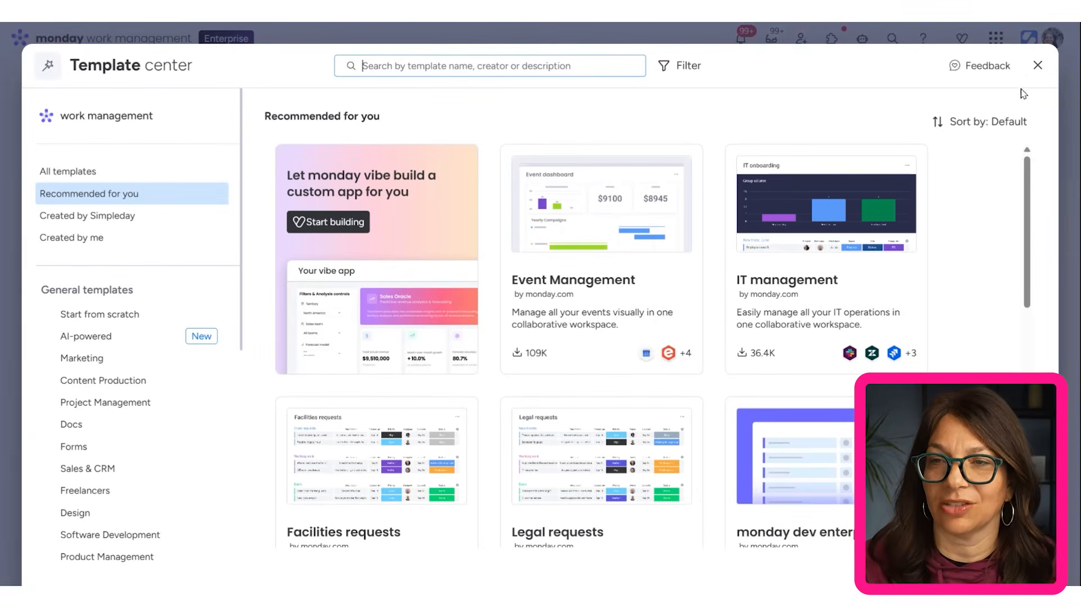
click(1037, 66)
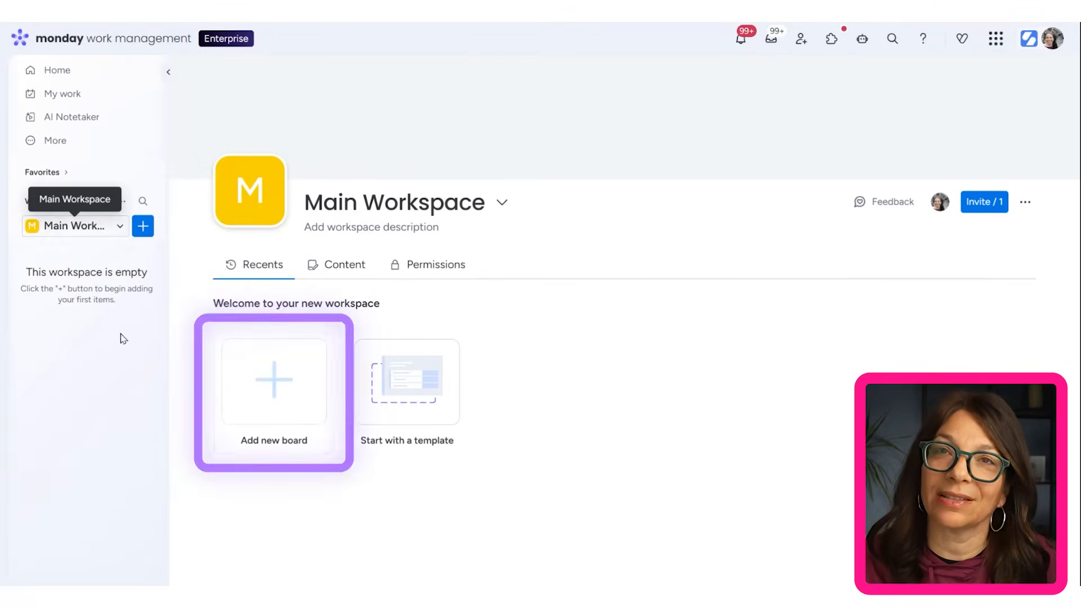
click(274, 381)
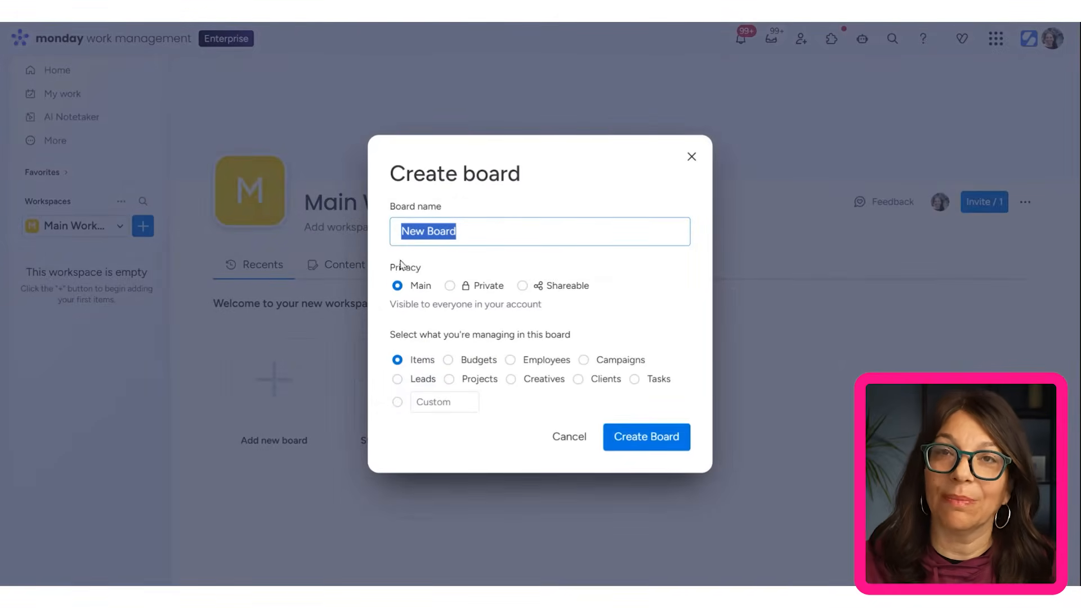
click(692, 158)
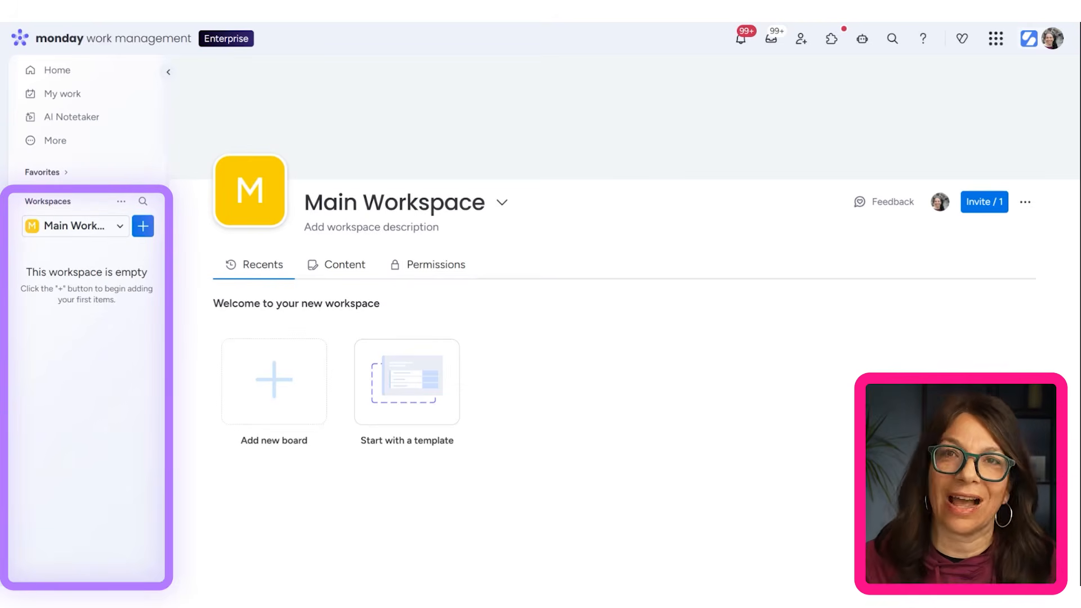
- Create a new board named Task Board with Main privacy, set to manage Tasks
click(274, 393)
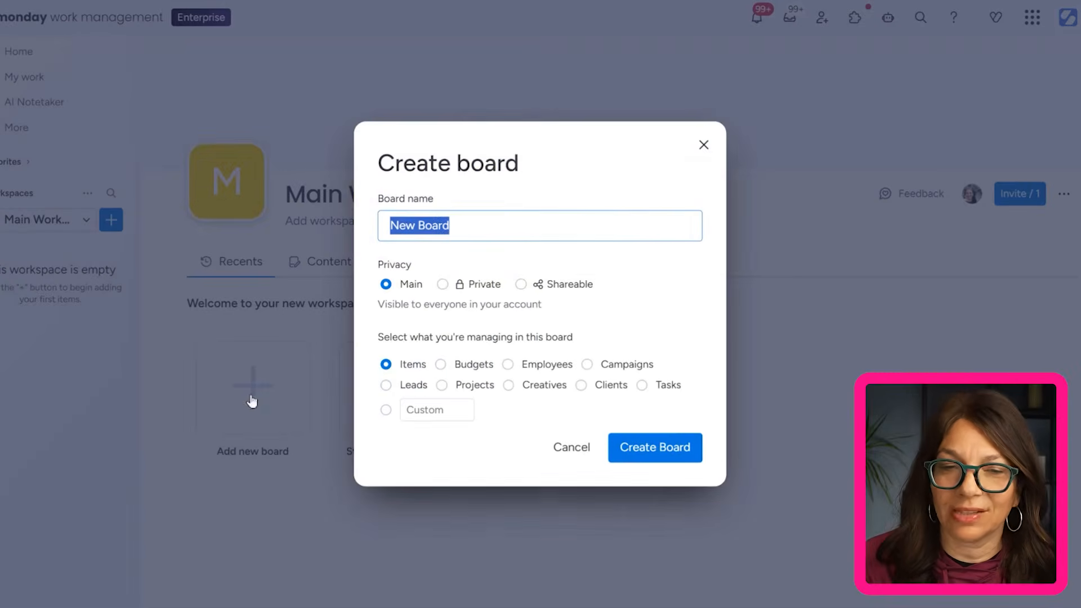
text(Tas)
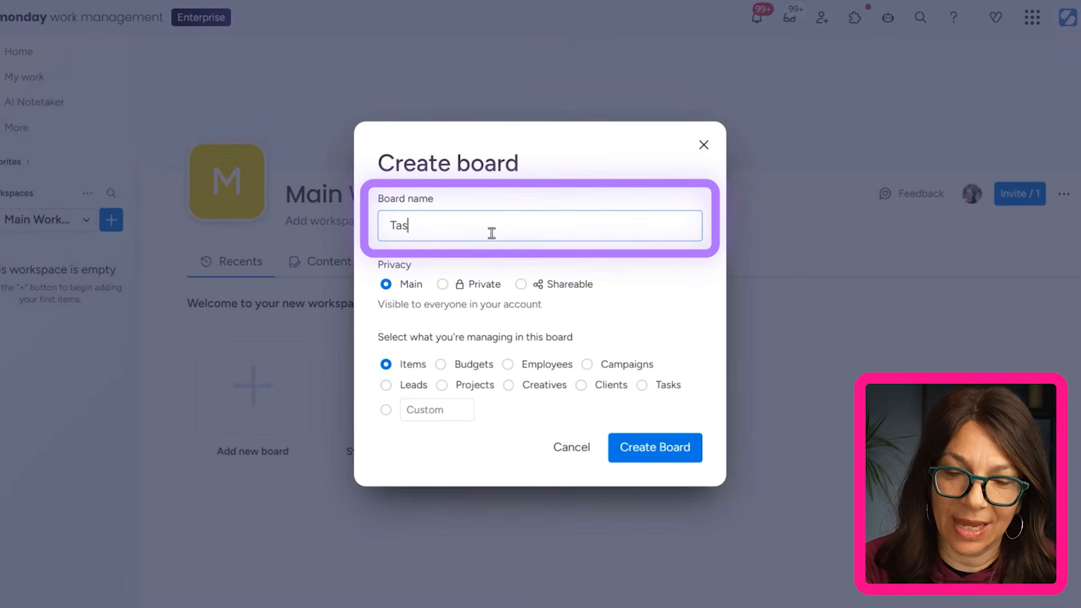
text(k Board)
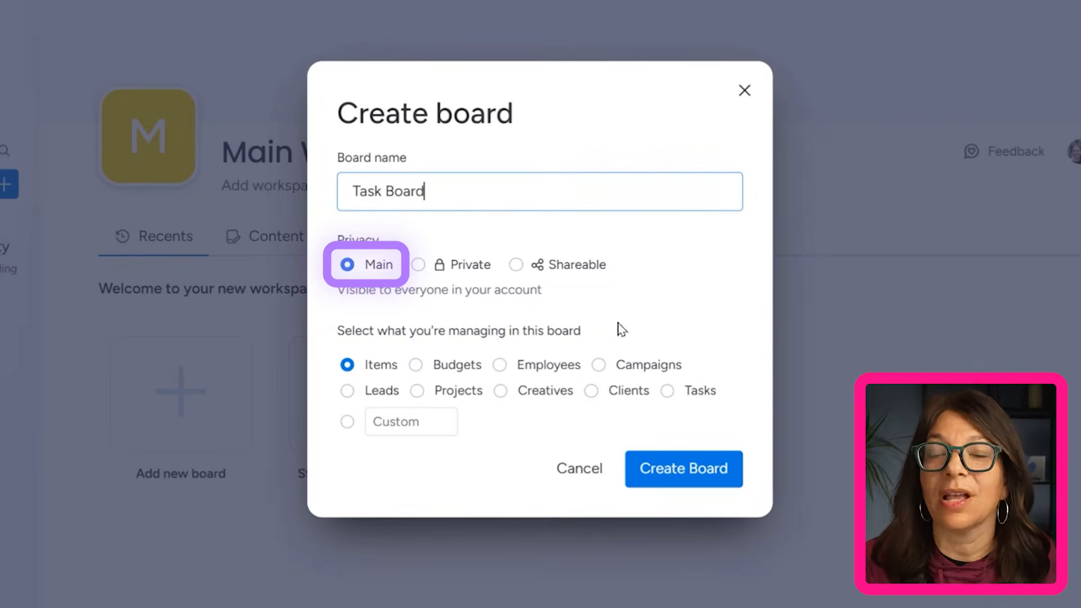
click(418, 266)
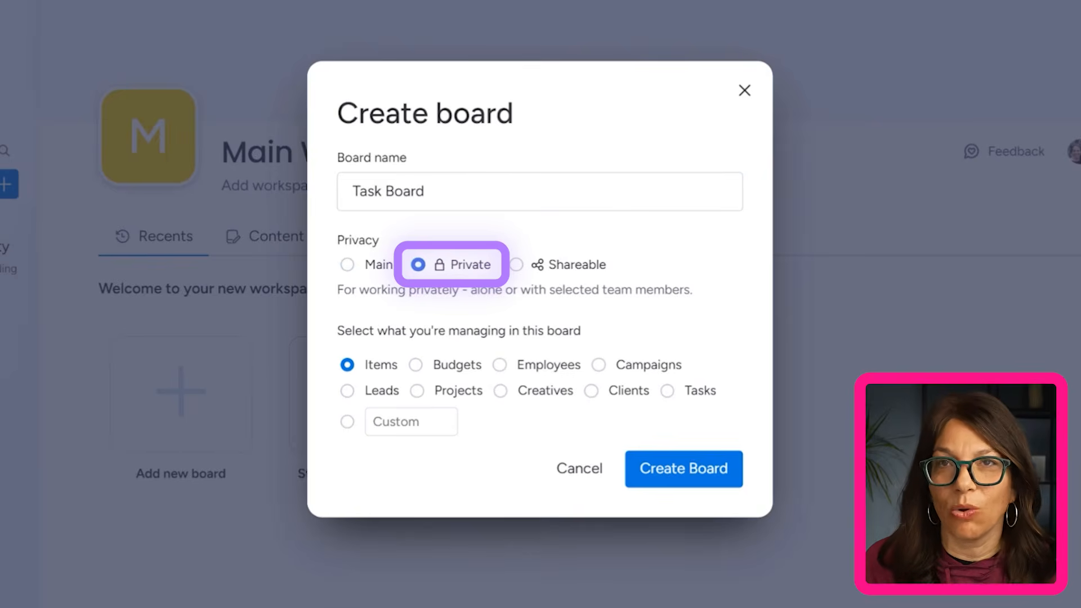
click(516, 264)
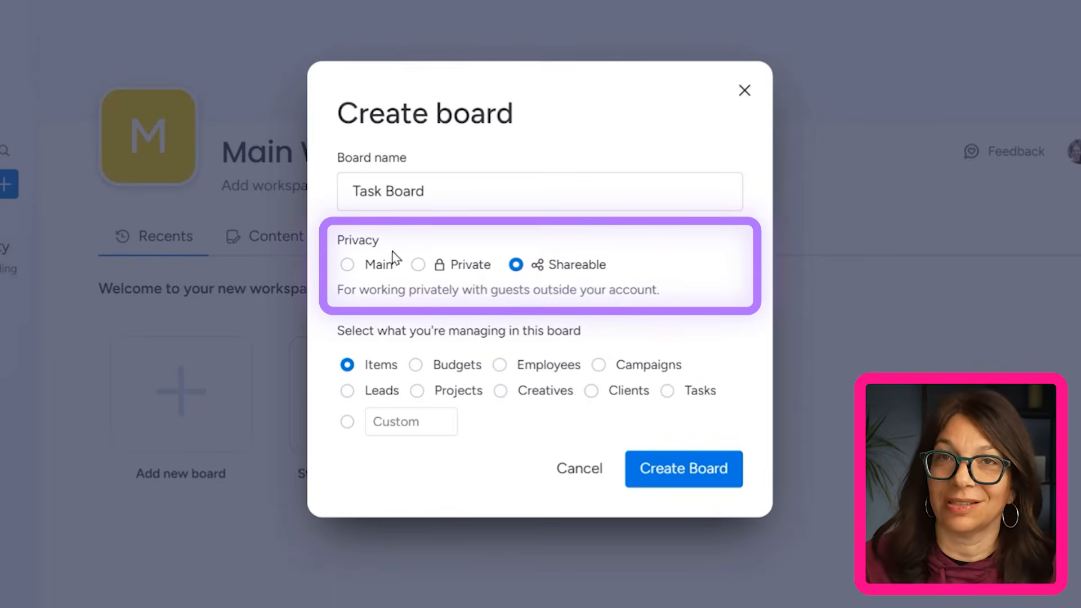
click(348, 266)
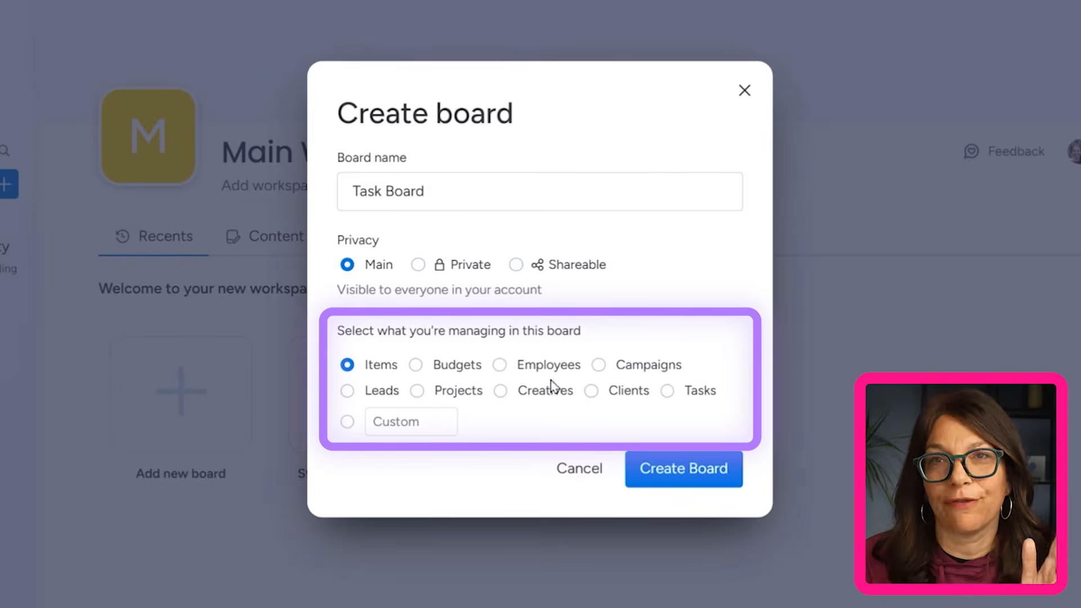
click(668, 392)
click(666, 486)
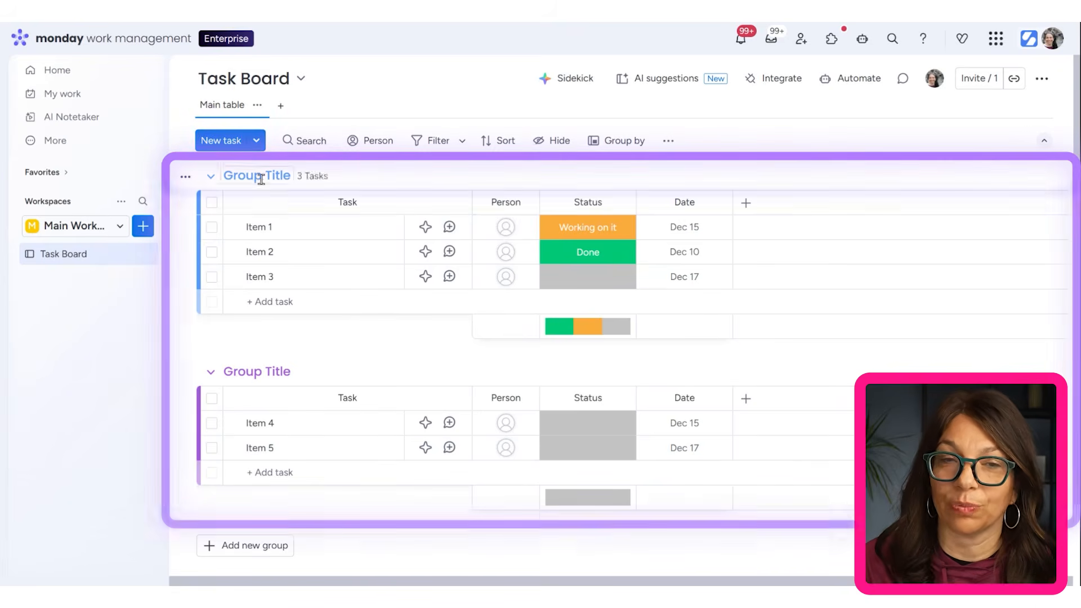
- Rename the board's first group as Open Tasks
click(303, 175)
drag(318, 176, 241, 176)
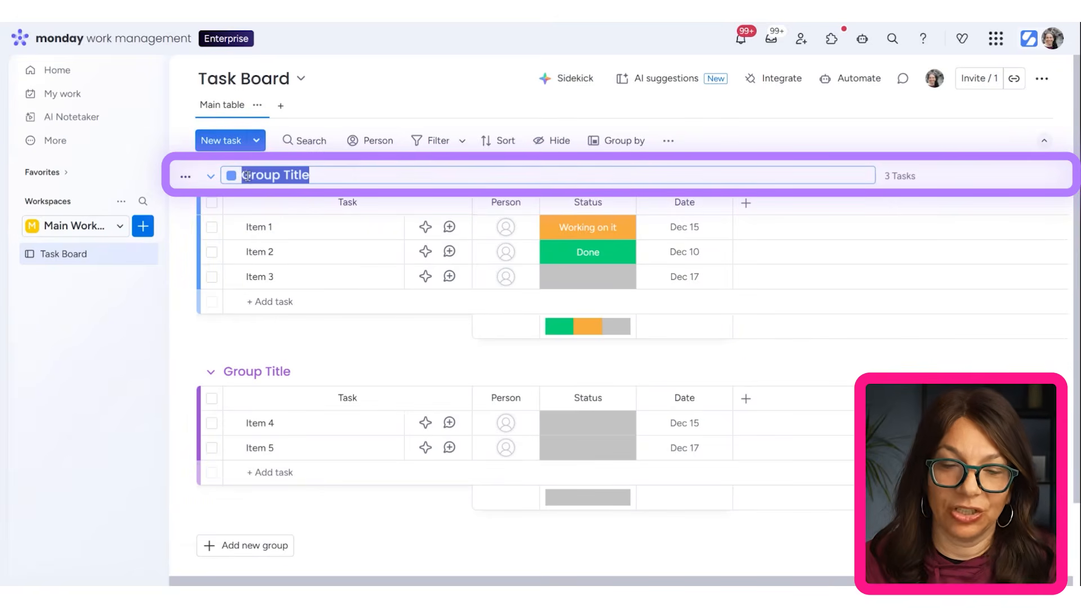
text(Open Tasks)
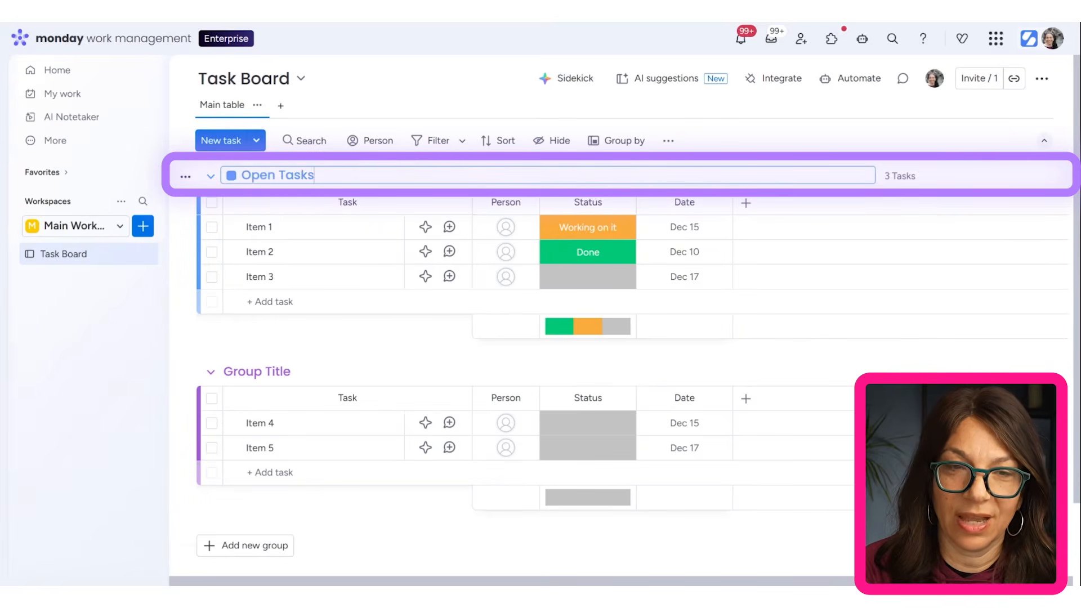
- Rename the board's second group as Completed Tasks
click(259, 372)
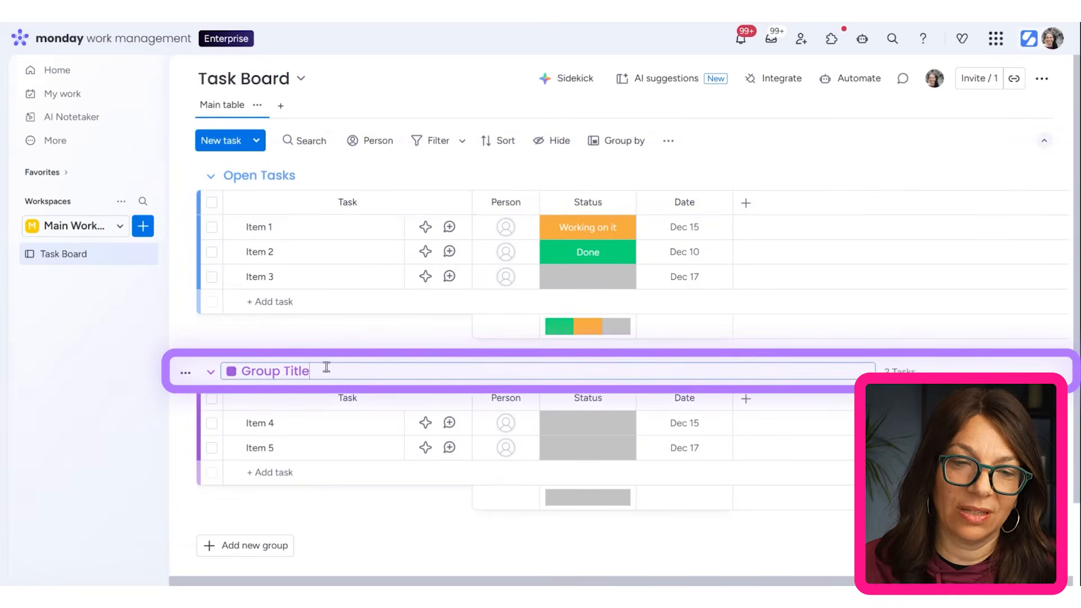
drag(326, 366, 225, 361)
text(Cople)
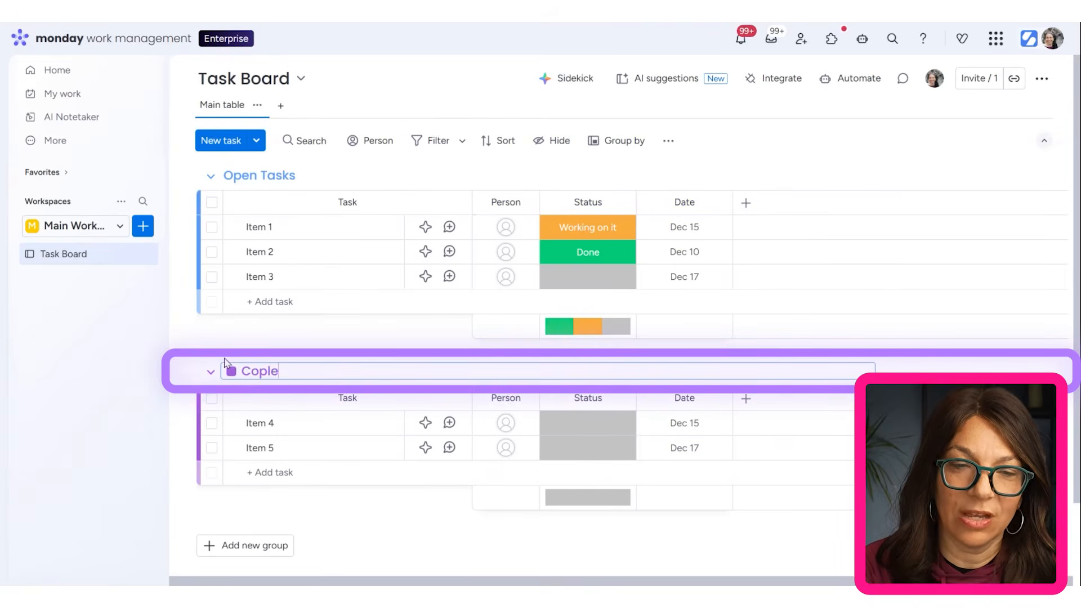
key(BackSpace)
key(BackSpace)
key(BackSpace)
text(mplete)
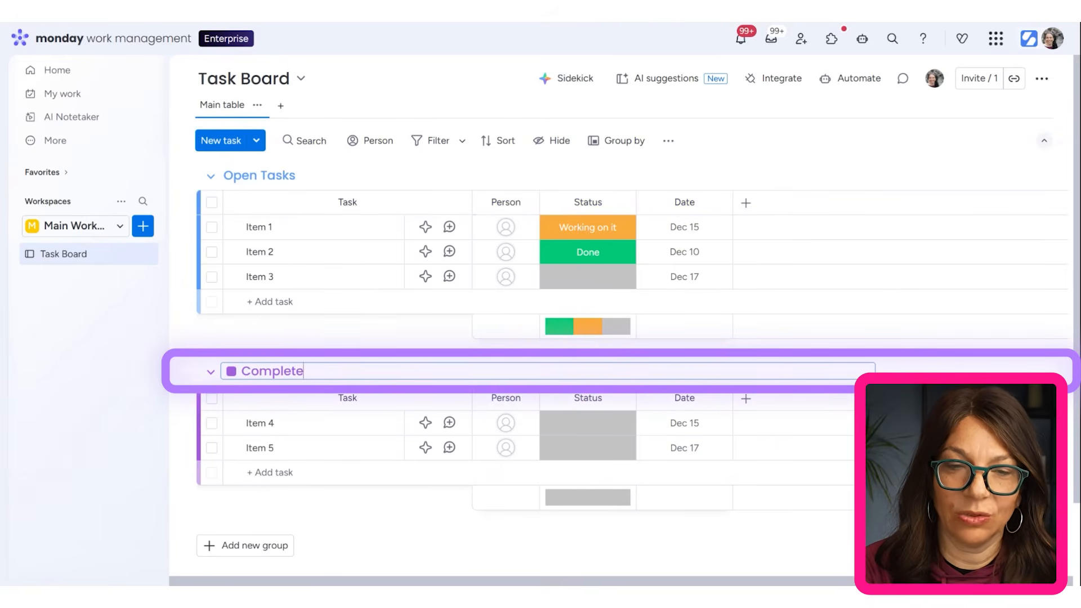
text(d Tasks)
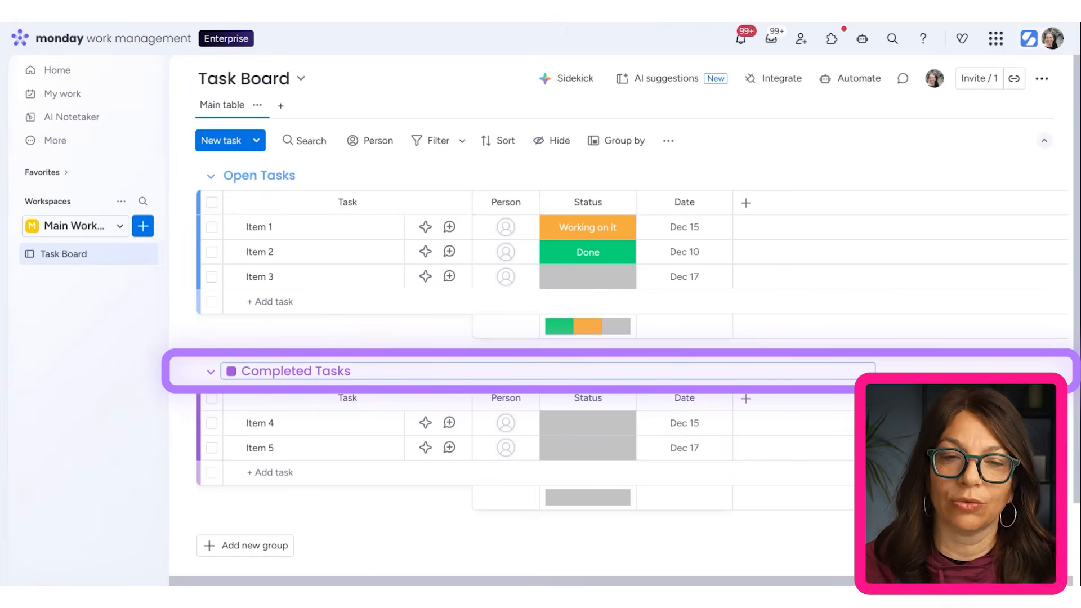
key(Return)
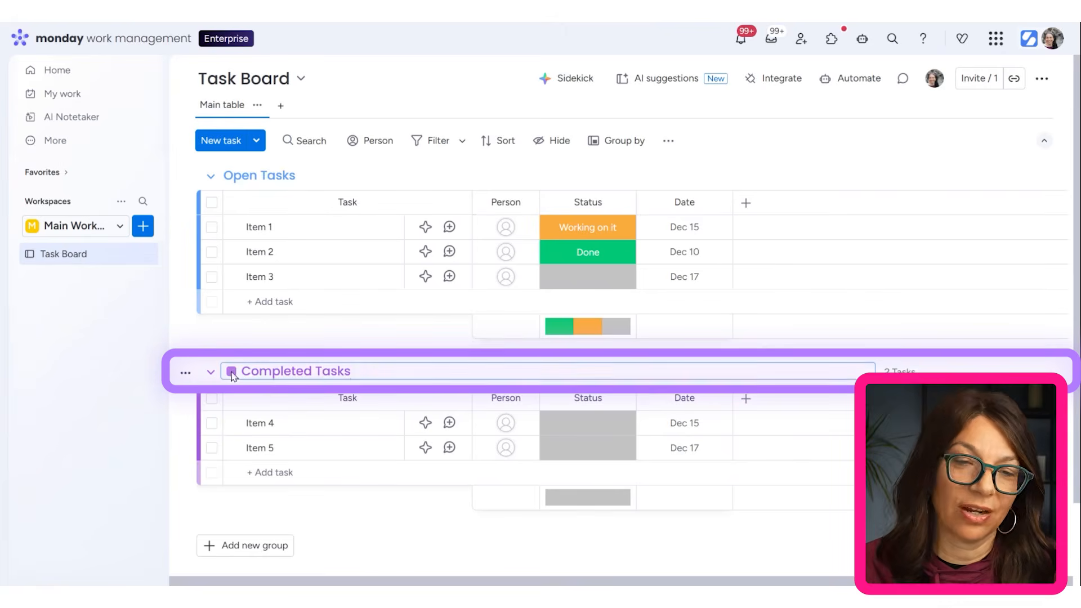
- Change the Completed Tasks group colour to dark green and the Open Tasks group colour to bright pink
click(232, 372)
click(234, 401)
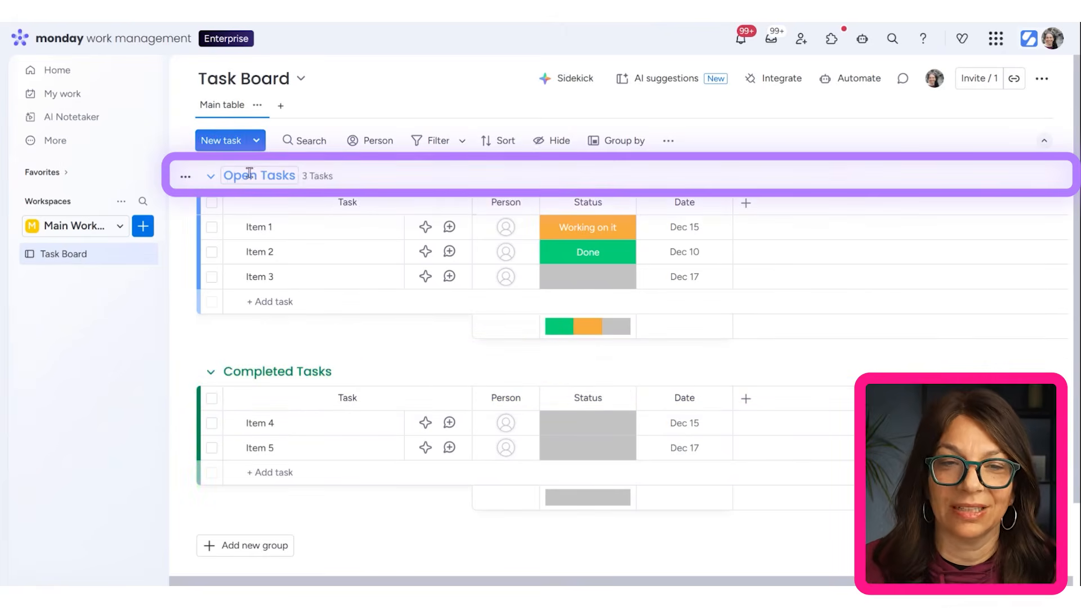
click(250, 174)
click(231, 175)
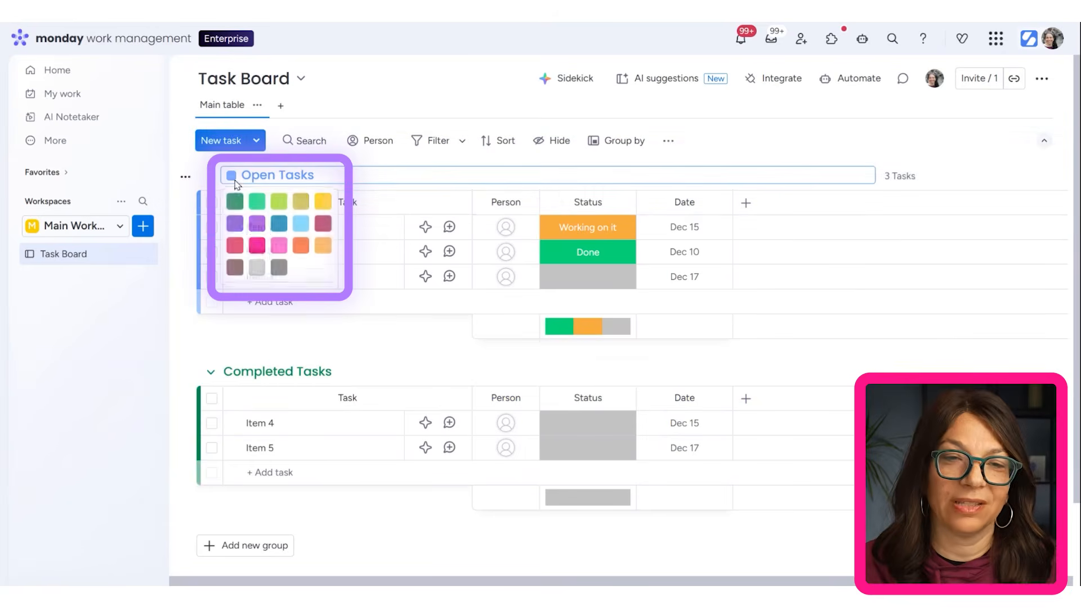
click(257, 247)
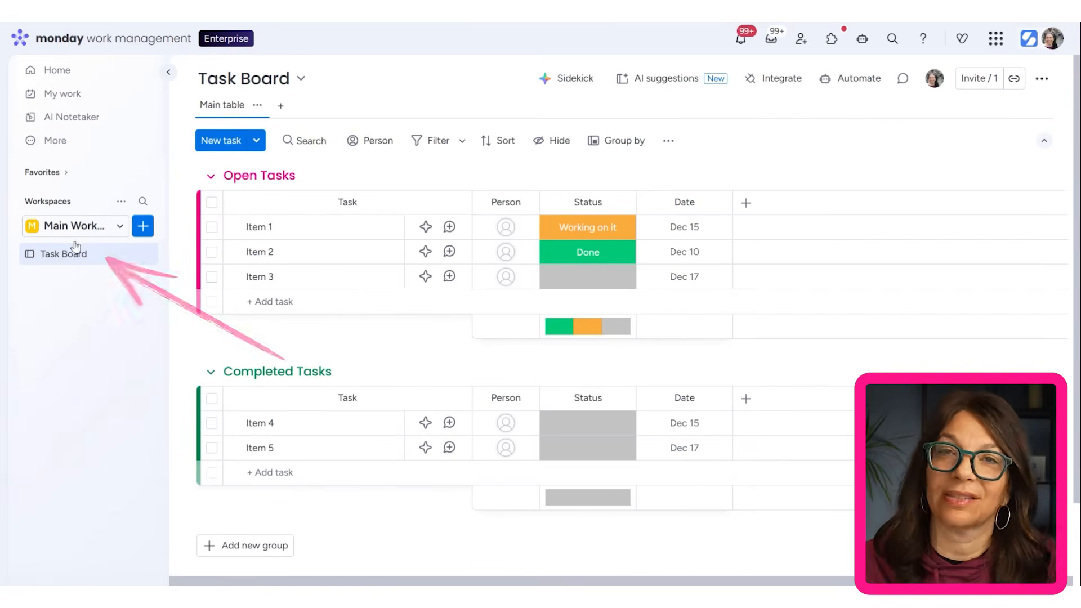
- Add a new folder named Tasks to the Main Workspace
click(142, 227)
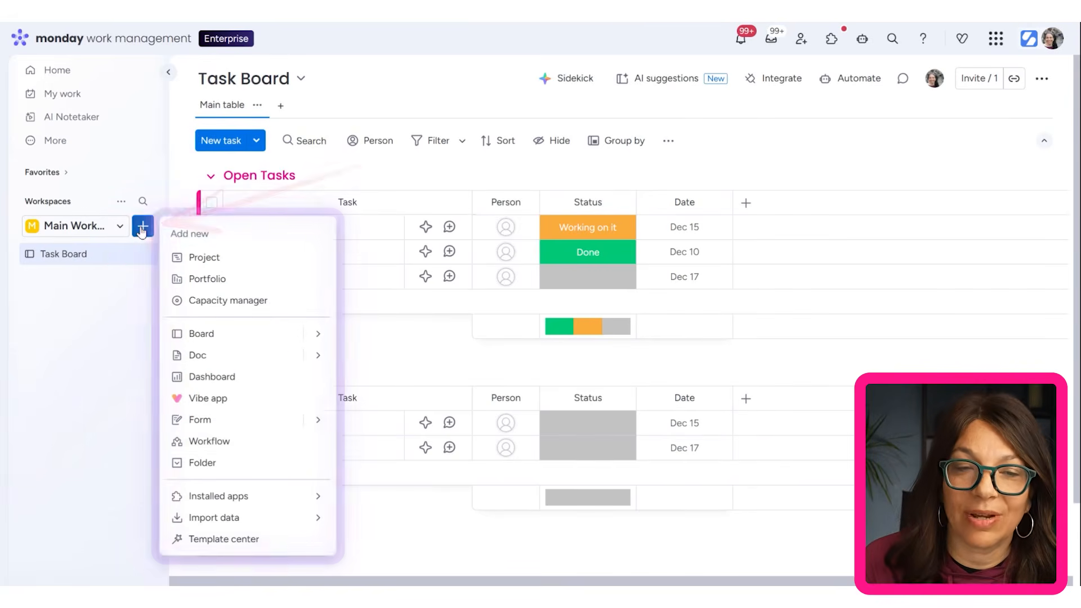
click(225, 468)
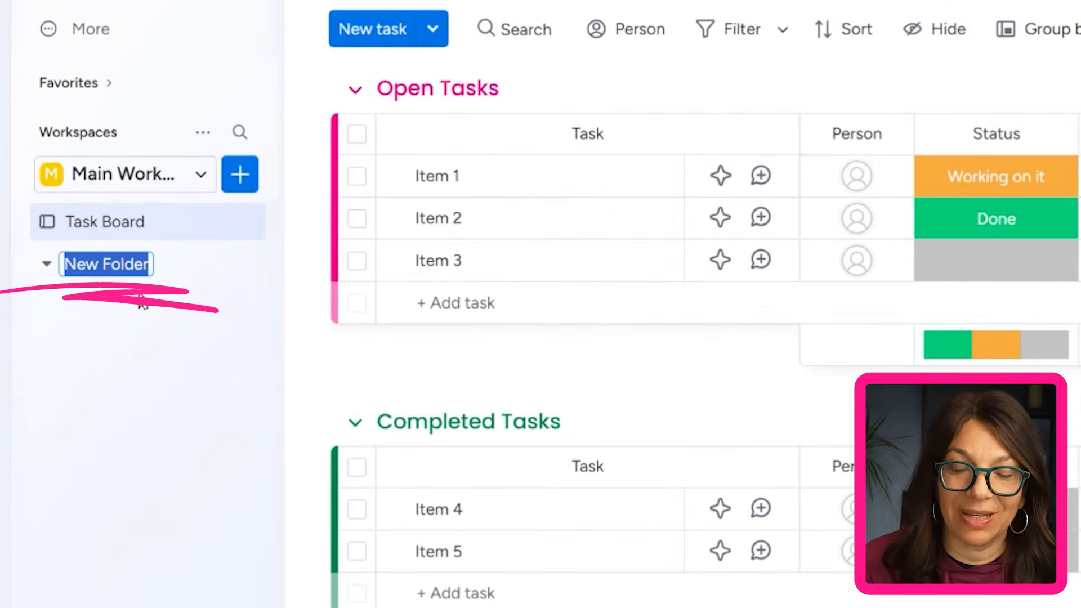
text(Tasks)
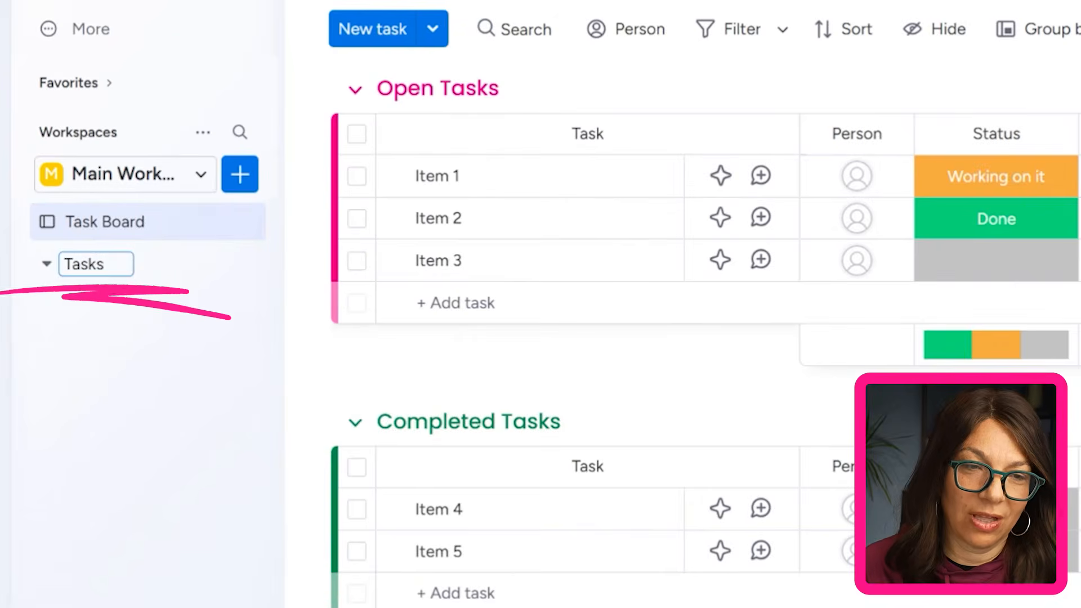
key(Return)
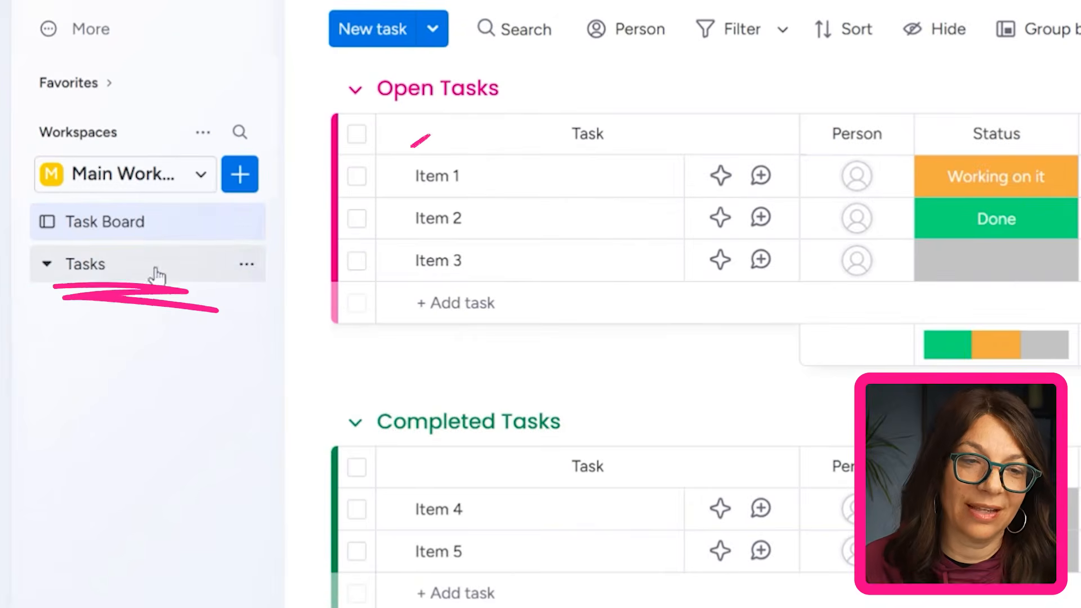
- Colour the Tasks folder magenta and move Task Board into it
click(248, 266)
mouse_move(528, 372)
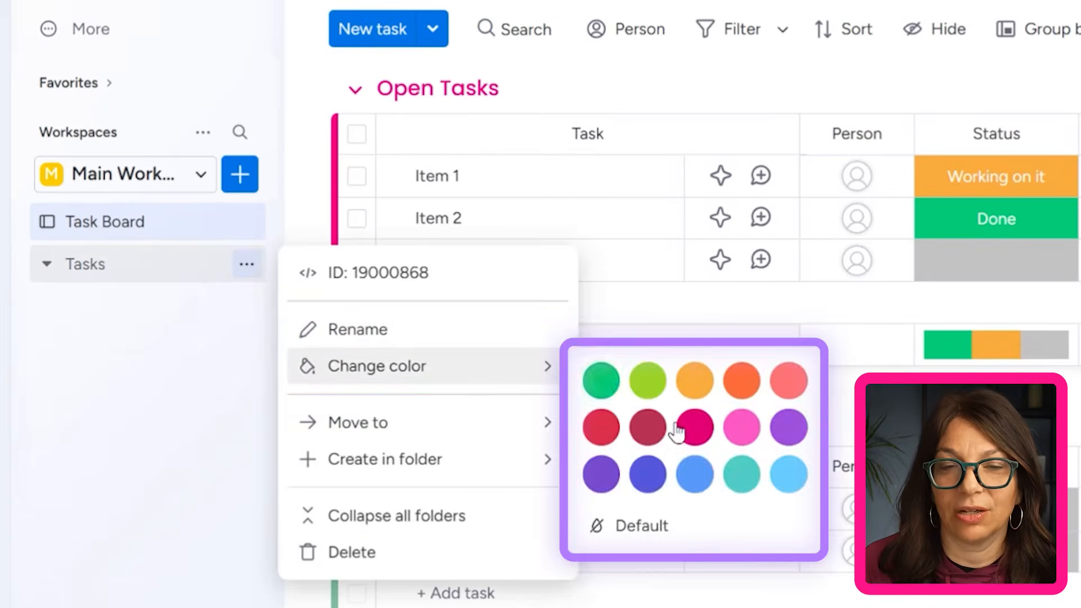
click(695, 427)
drag(106, 217, 153, 257)
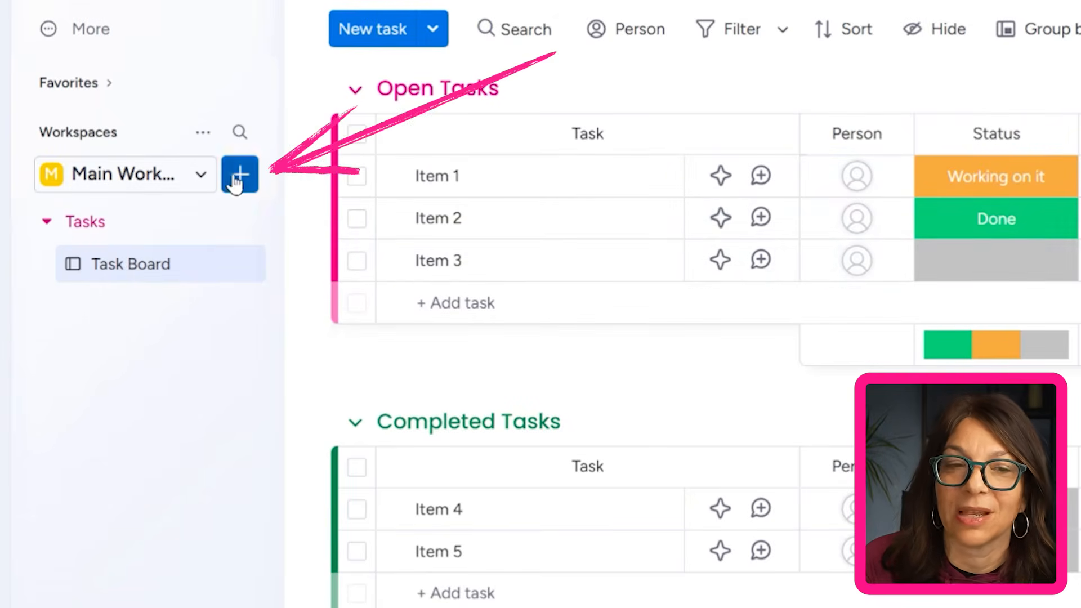
- Examine the kinds of content that can be added to the Main Workspace, including boards, dashboards, installed apps, data imports and templates
click(237, 181)
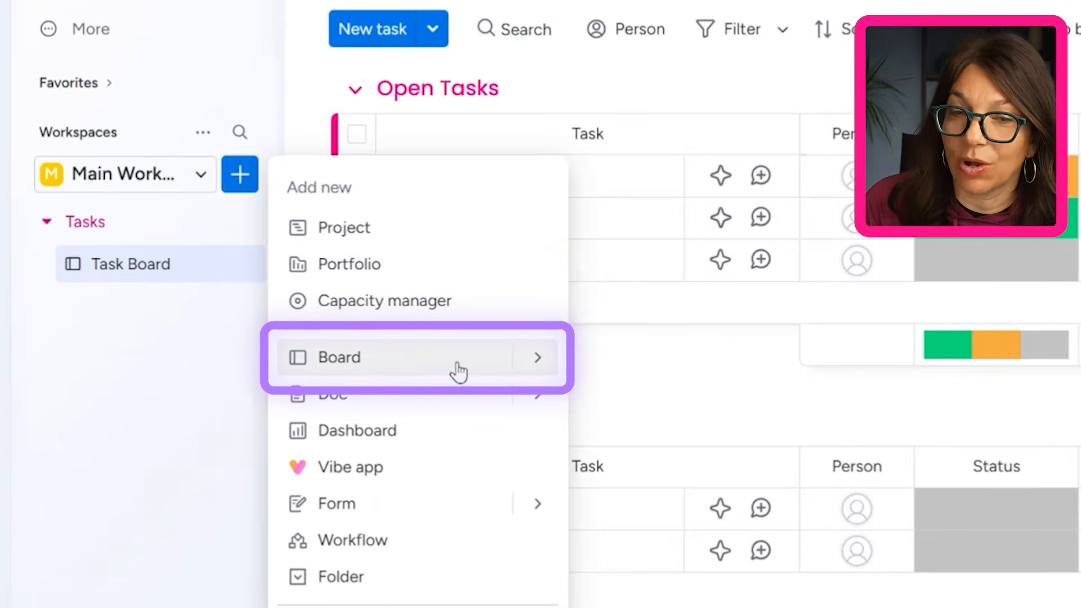
mouse_move(535, 362)
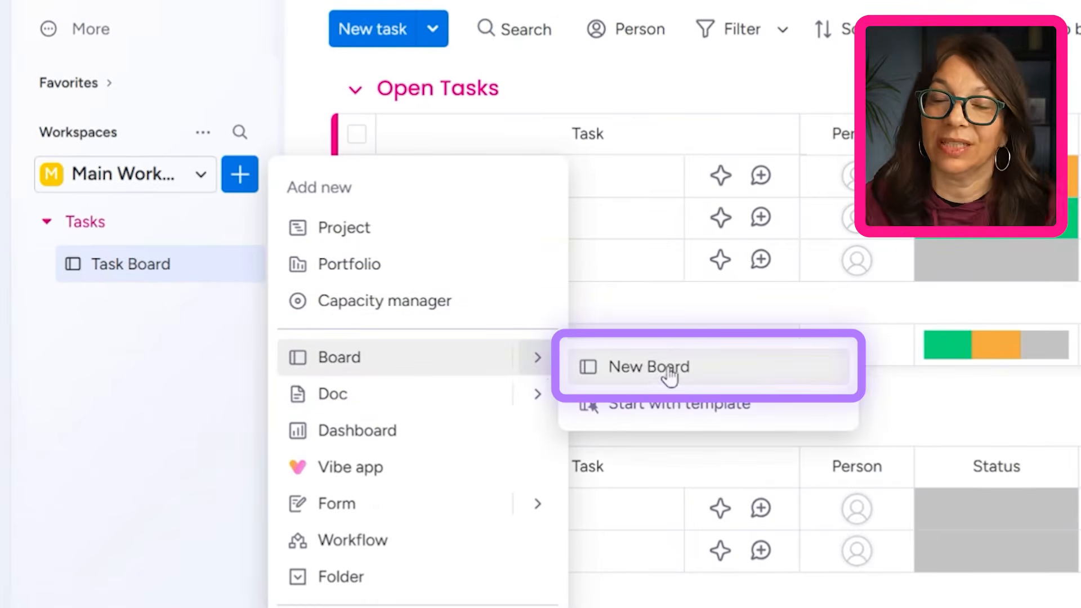
mouse_move(454, 398)
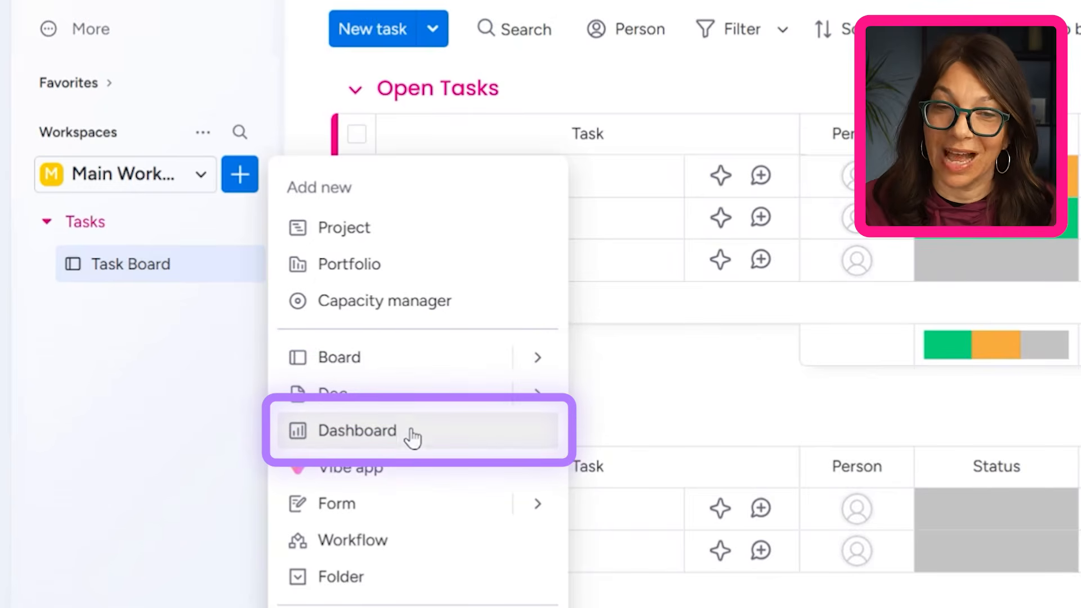
mouse_move(414, 471)
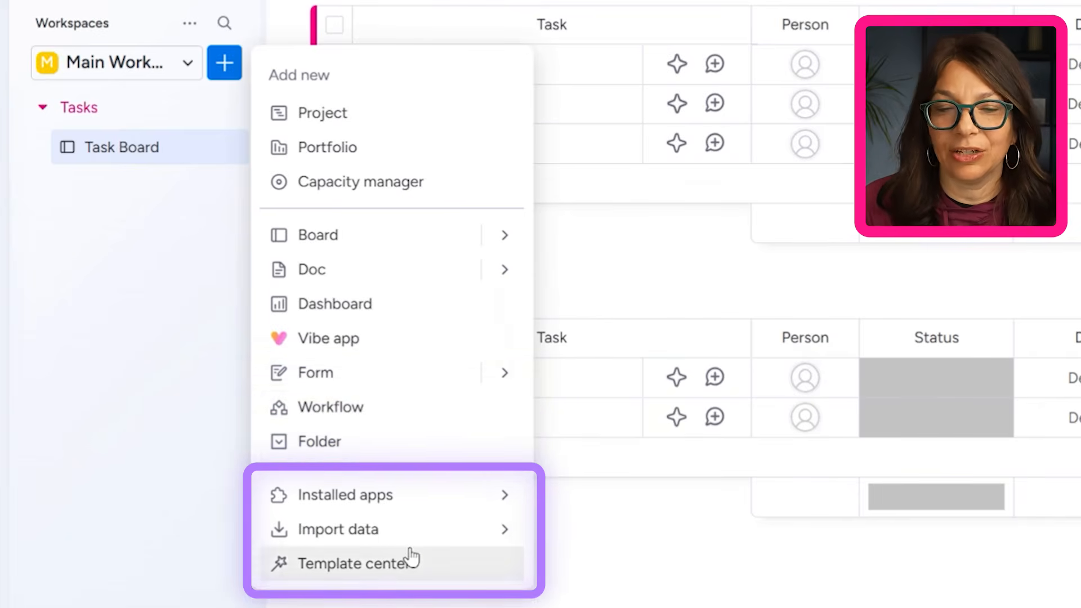
mouse_move(373, 494)
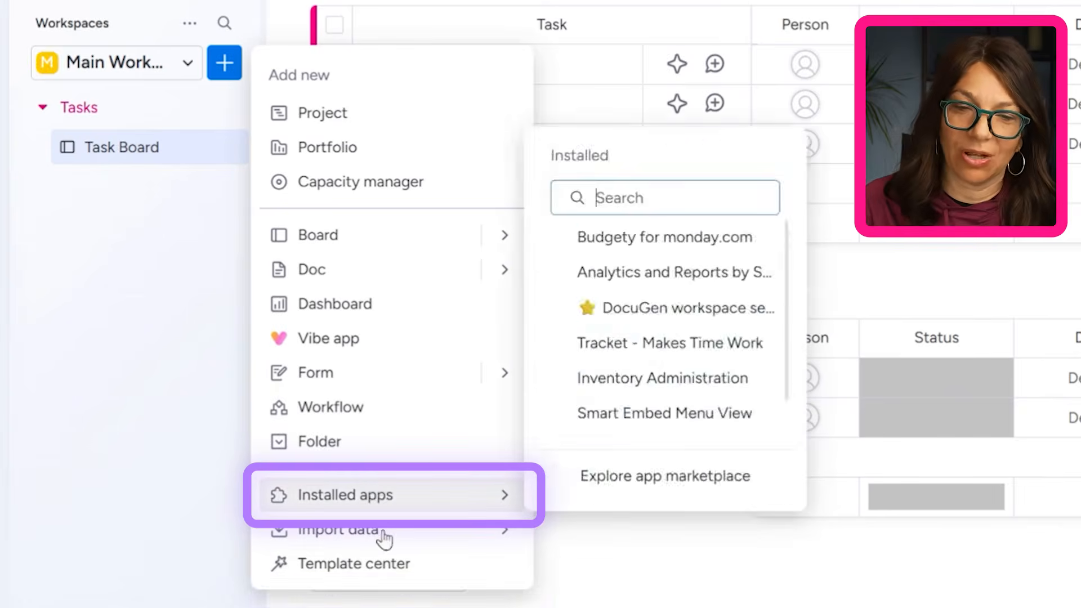
mouse_move(381, 531)
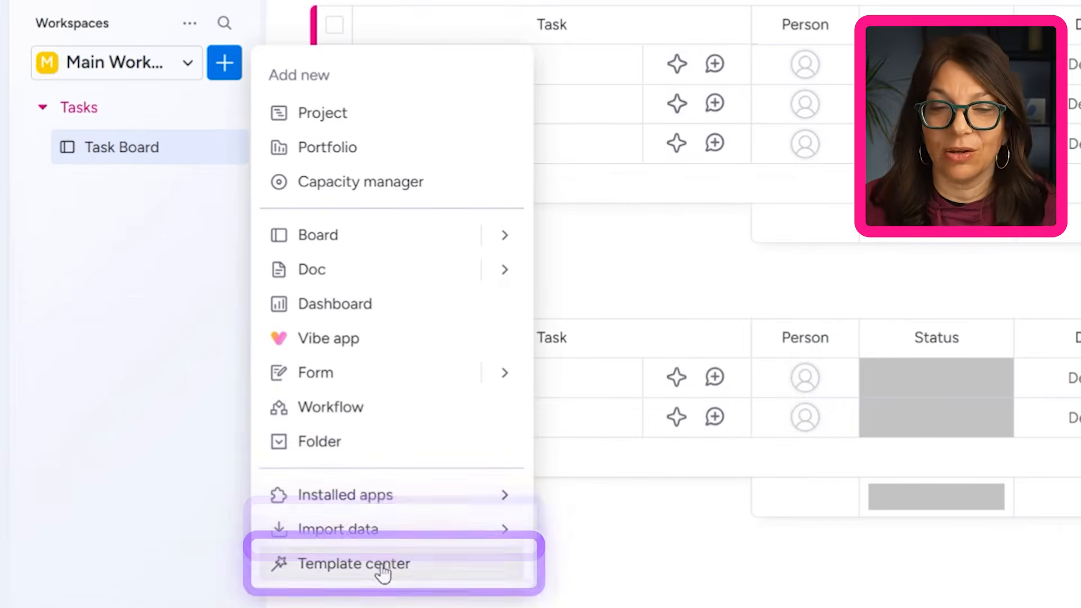
click(121, 442)
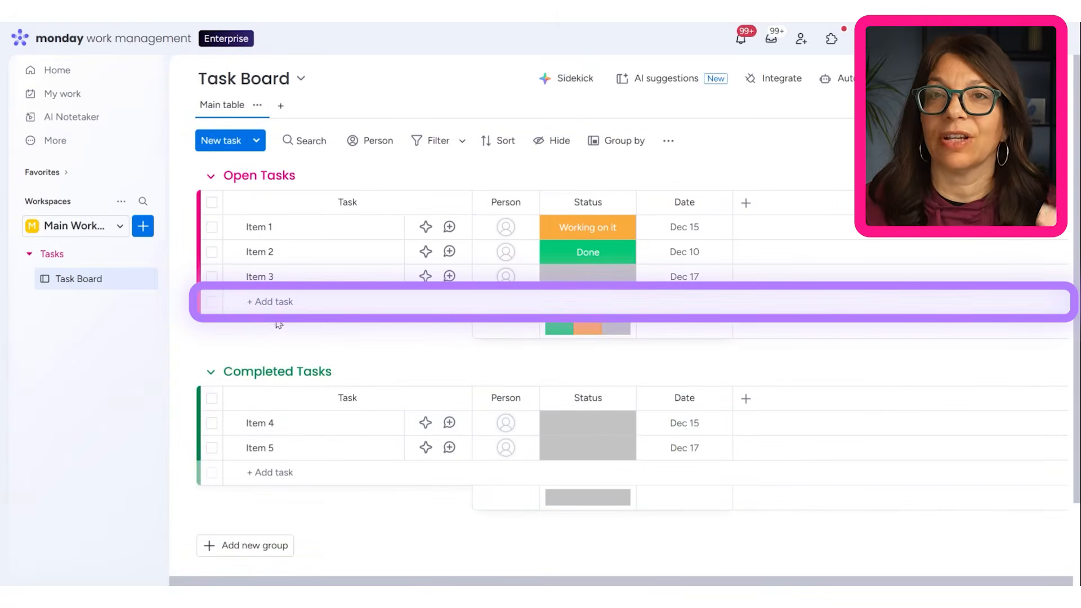
- Add a task named "Write a monthly report" to the Open Tasks group
click(266, 303)
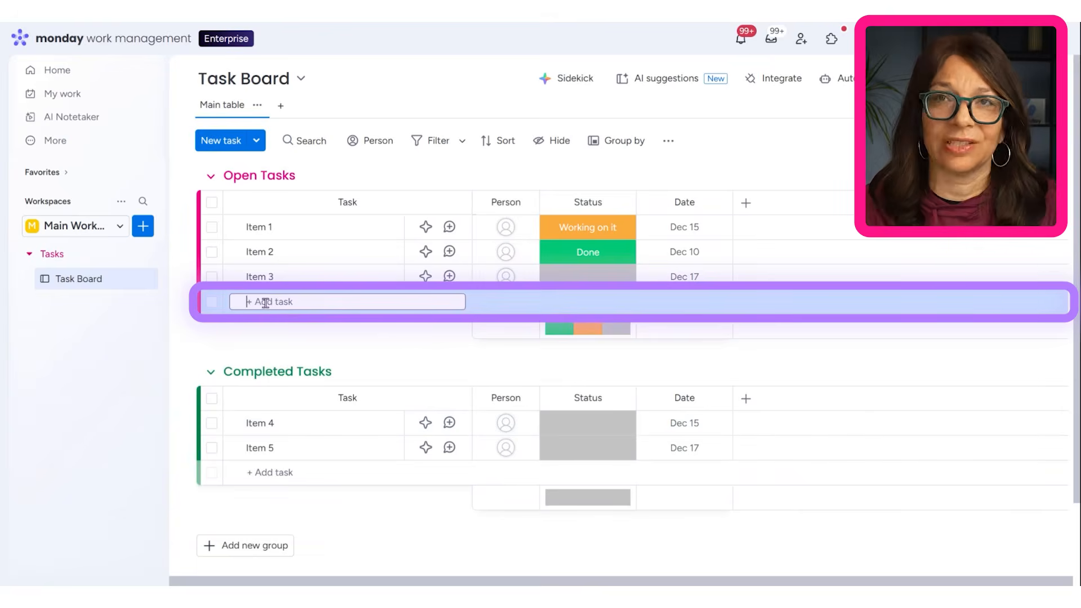
text(W)
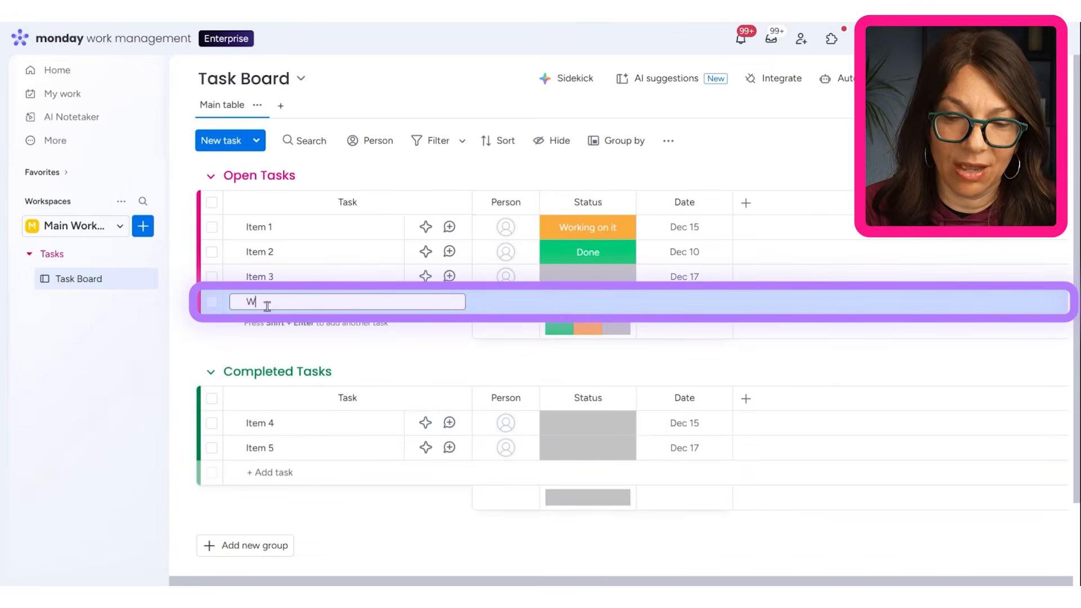
text(rite a monthly report)
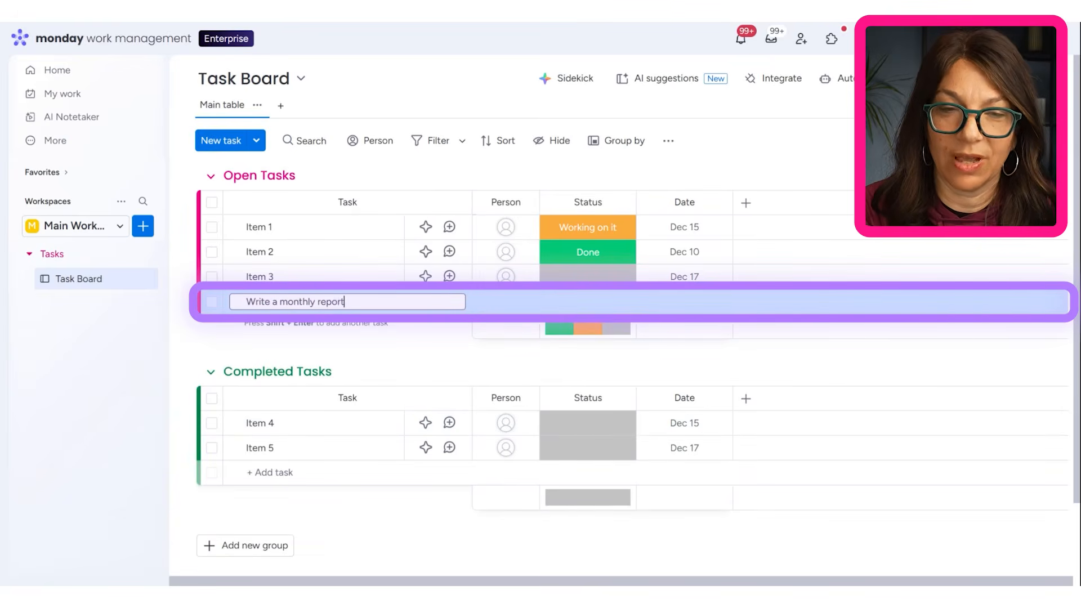
key(Return)
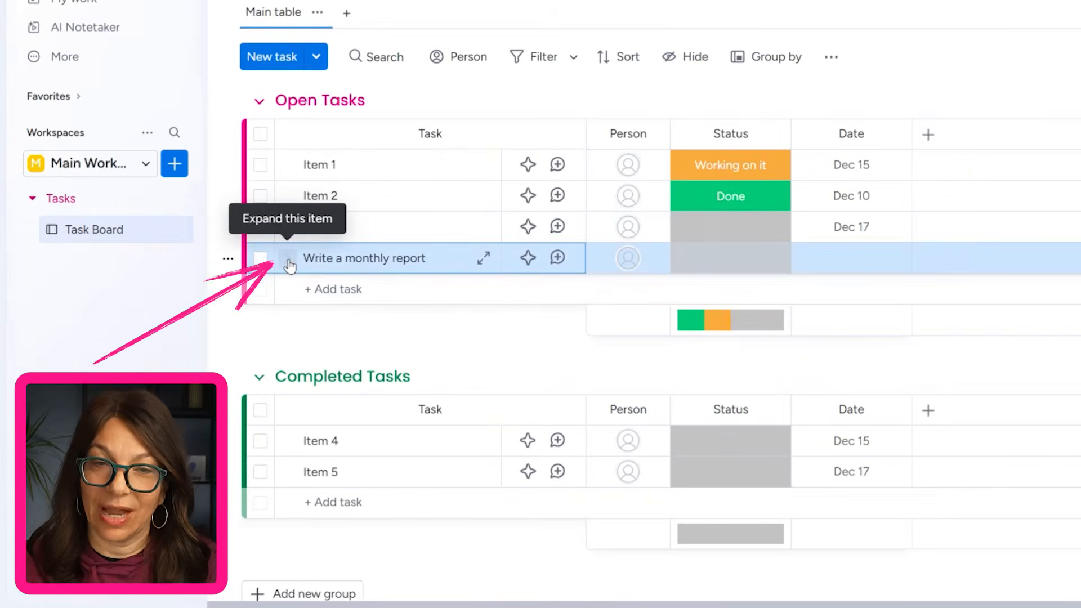
- Expand the "Write a monthly report" task and add a subitem named "for new client"
click(288, 260)
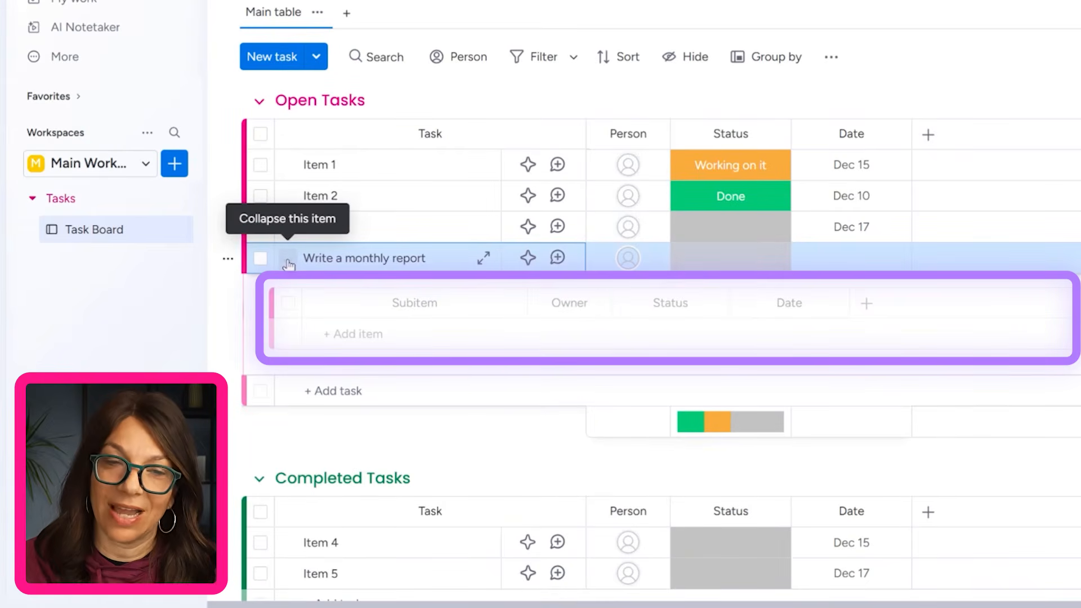
click(415, 337)
text(f)
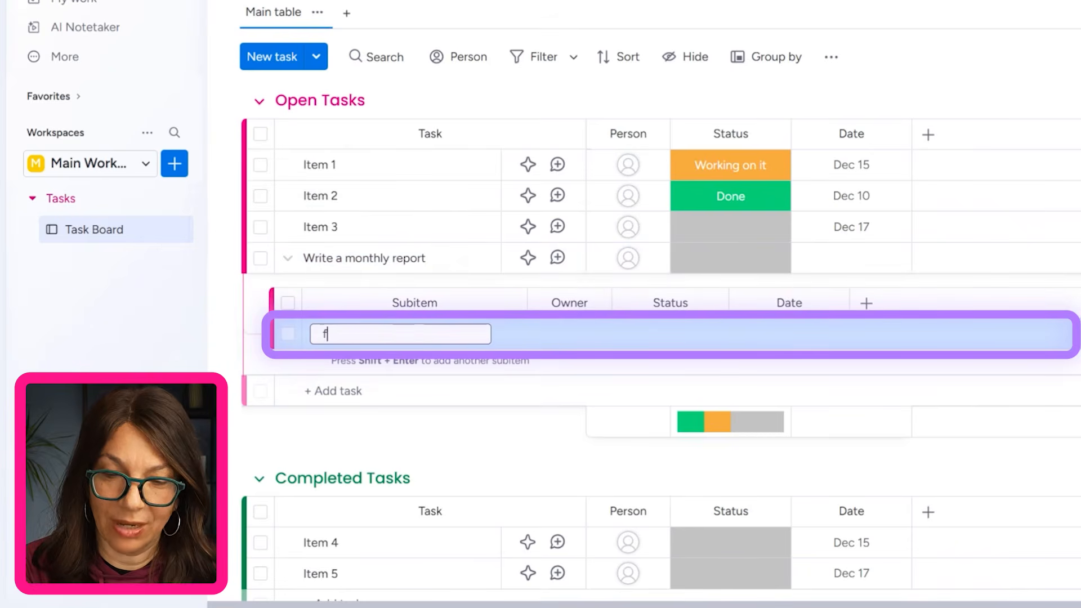
text(or new client)
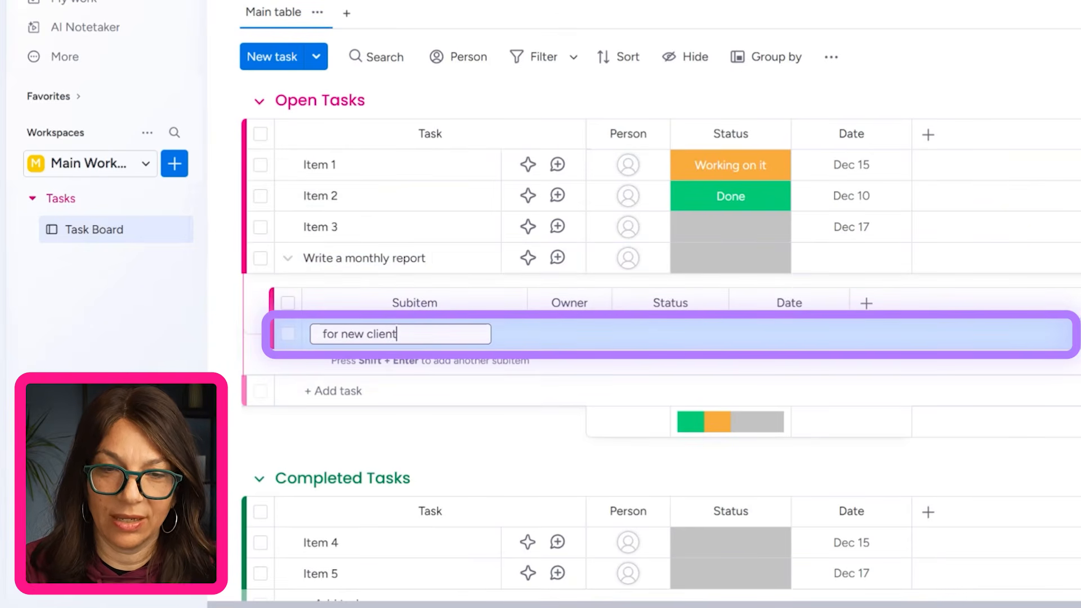
key(Return)
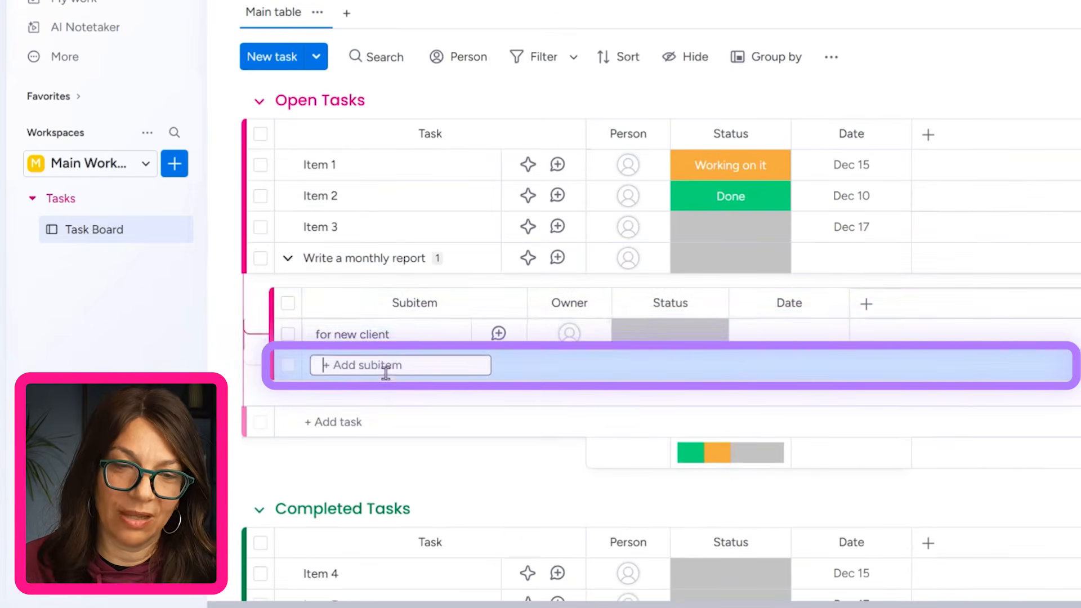
- Add a second subitem named "for client sd" under "Write a monthly report"
text(fr)
key(BackSpace)
key(BackSpace)
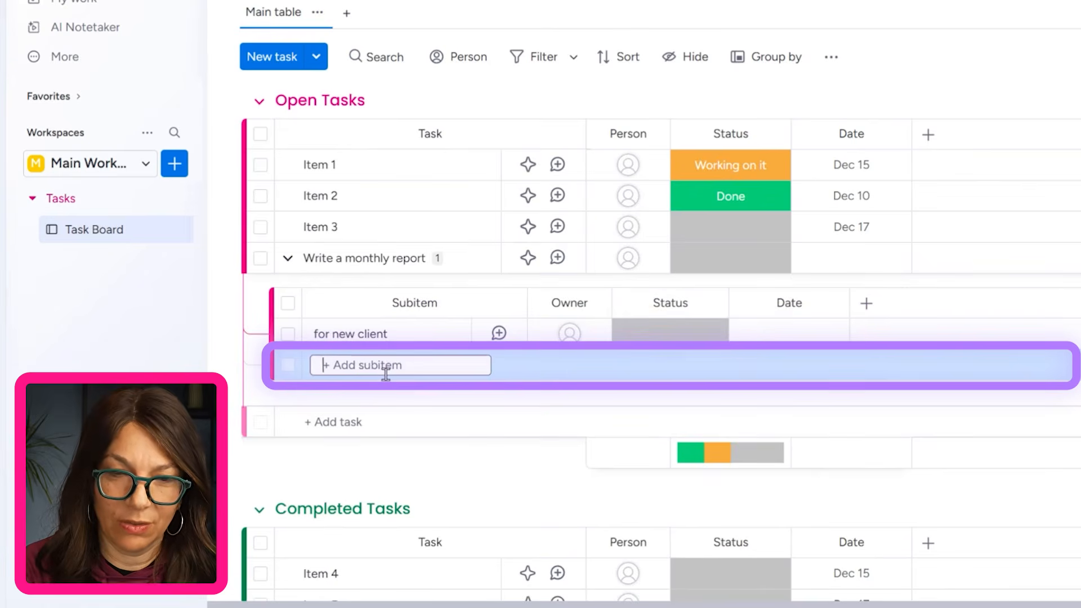
text(for client si)
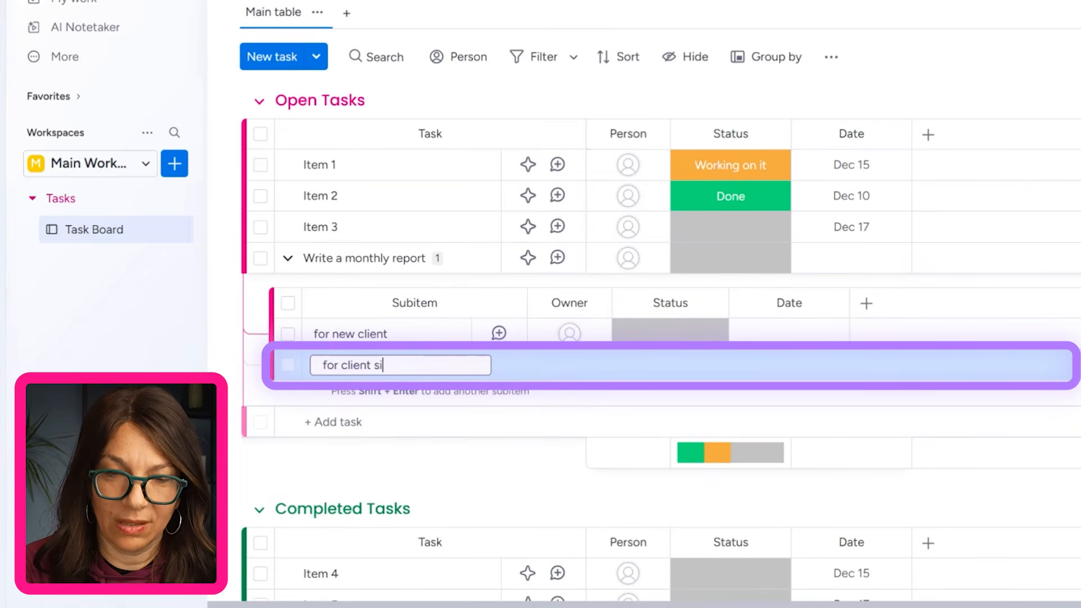
key(BackSpace)
text(d)
key(Return)
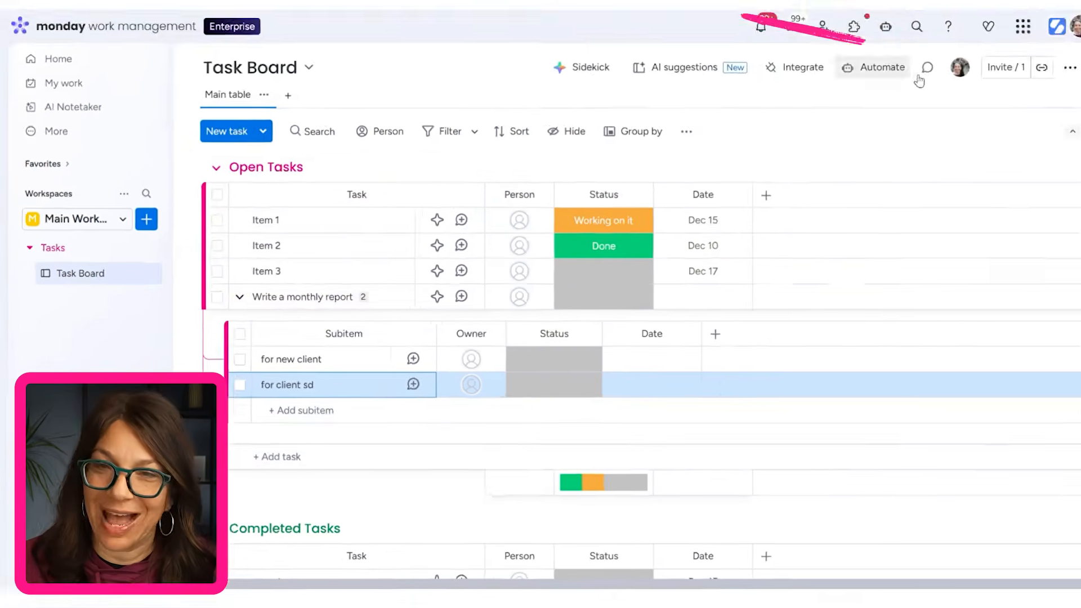
- Examine the item terminology choices in the board's settings and leave them without making a change
click(1040, 83)
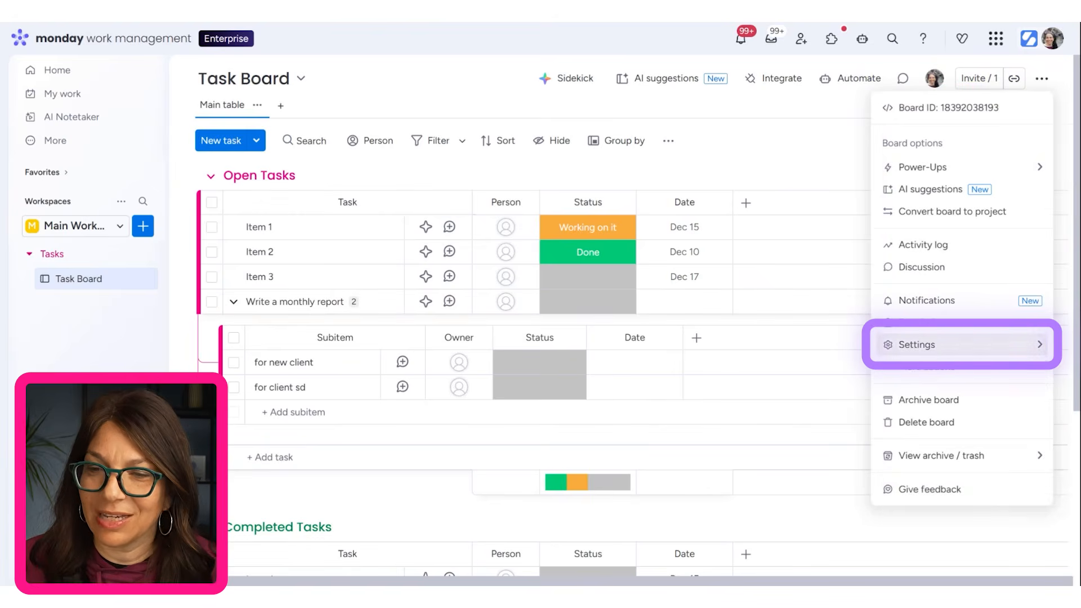
click(996, 345)
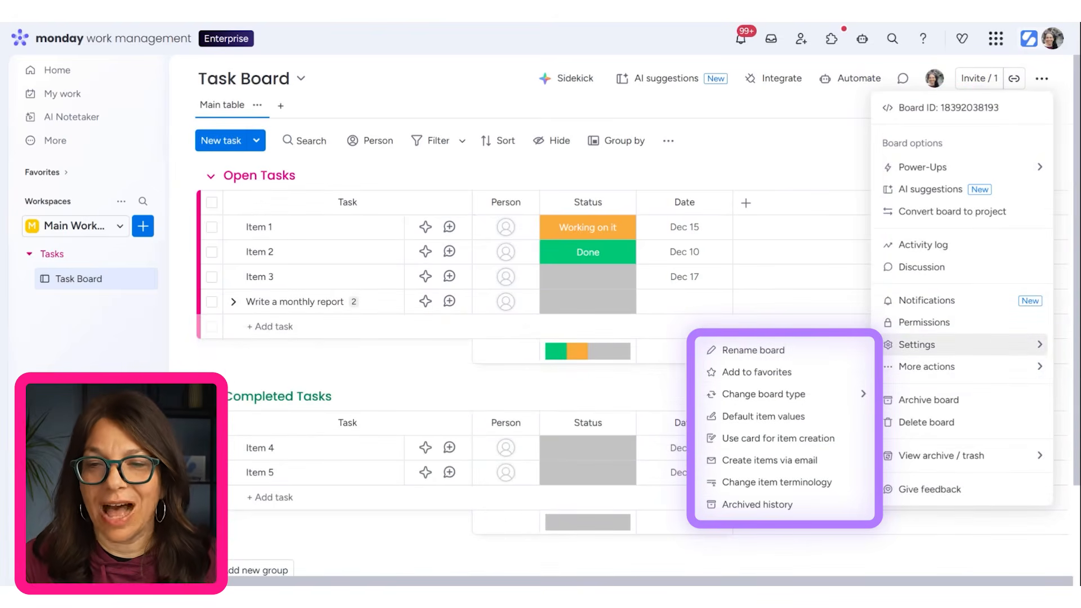
click(769, 485)
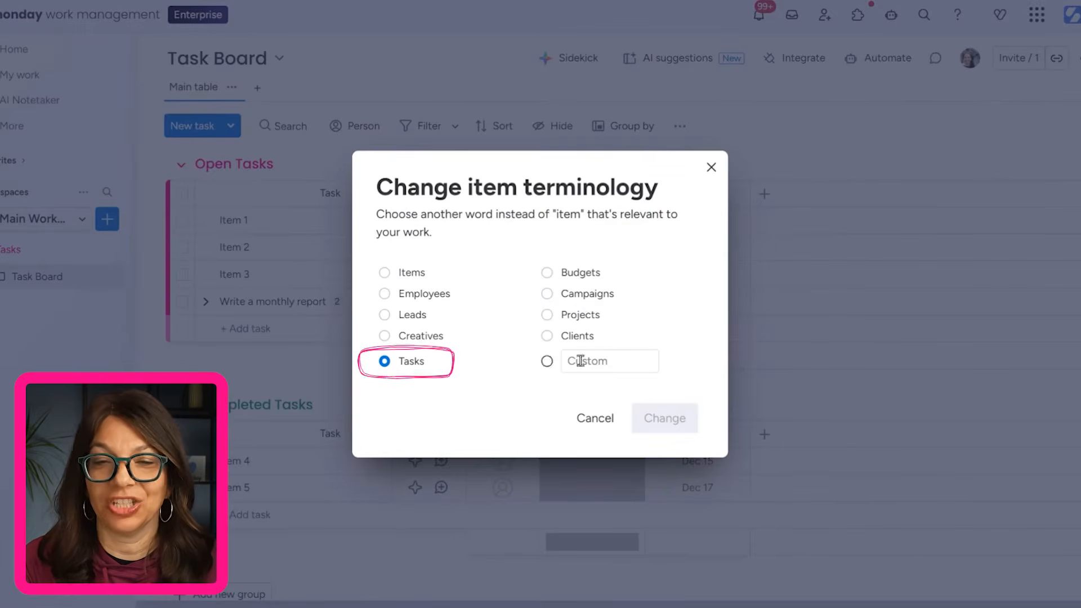
click(596, 420)
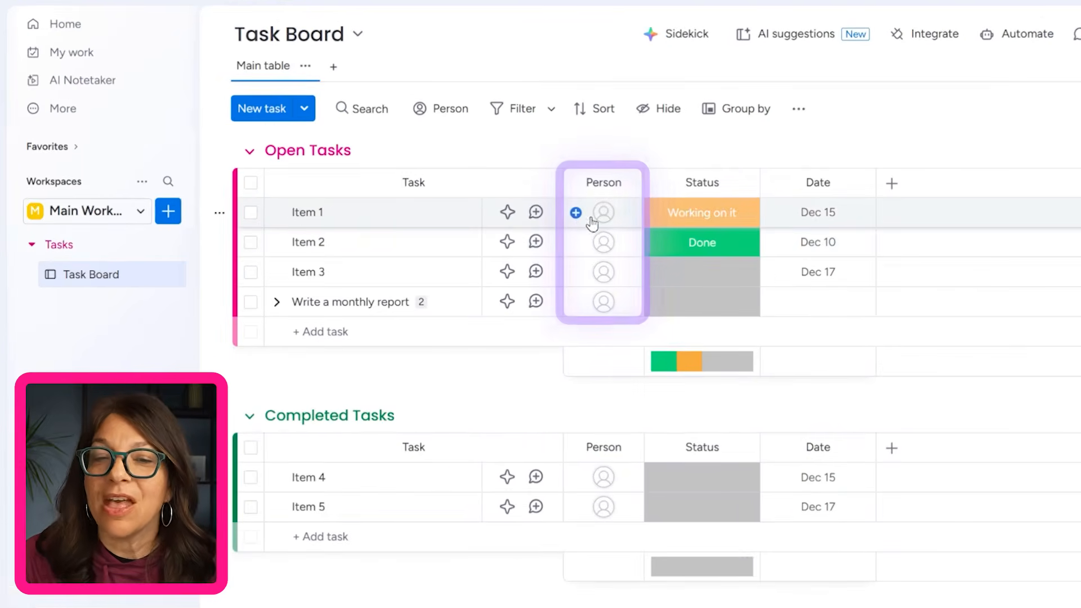
- Assign the first suggested person to Item 1 and add a new blank blue label to the Status options
click(604, 224)
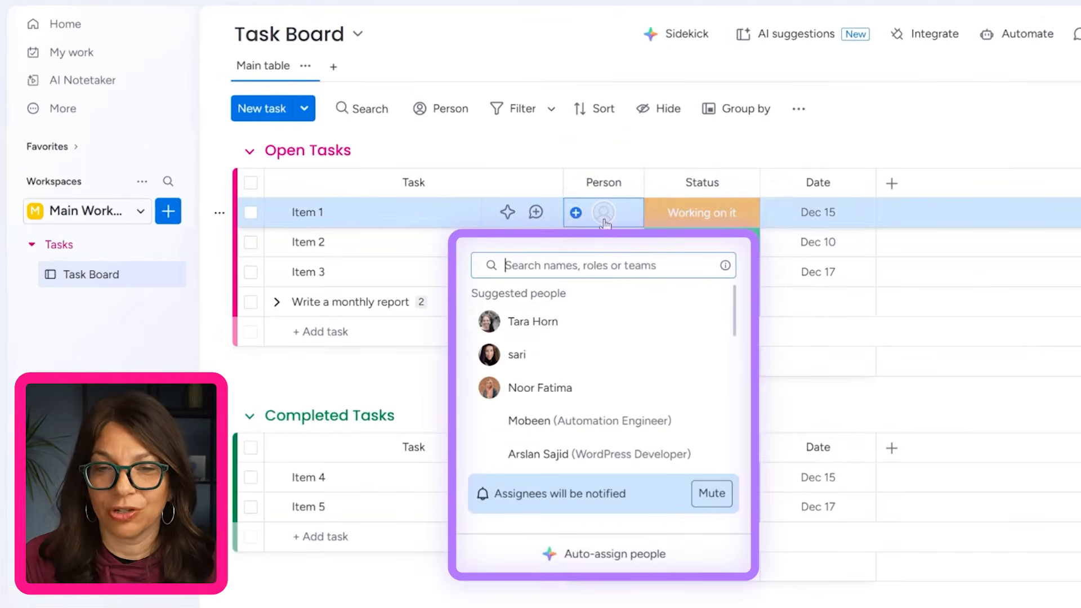
click(553, 317)
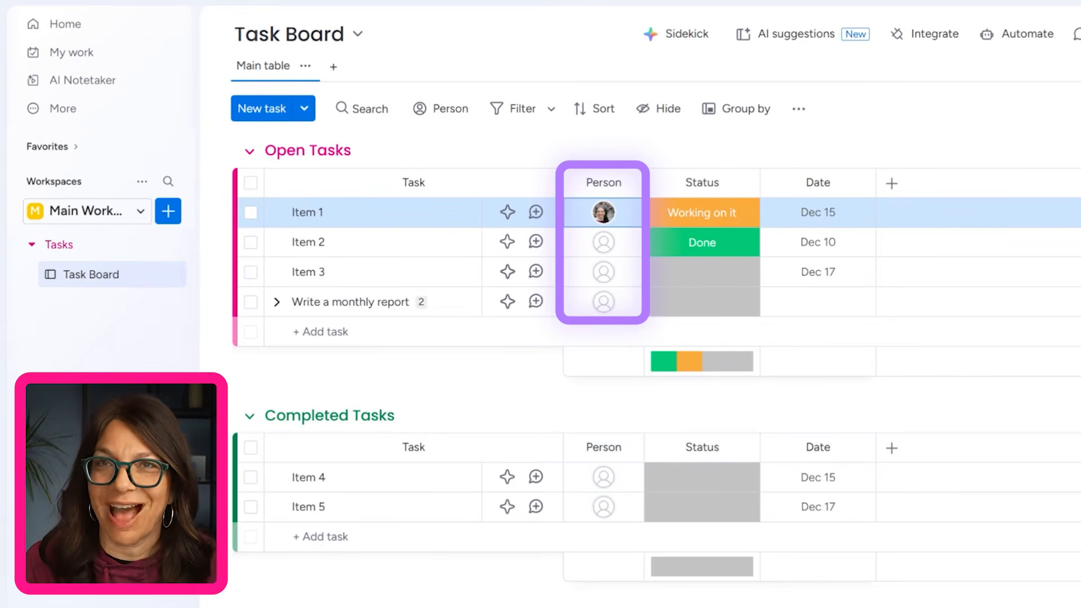
click(724, 226)
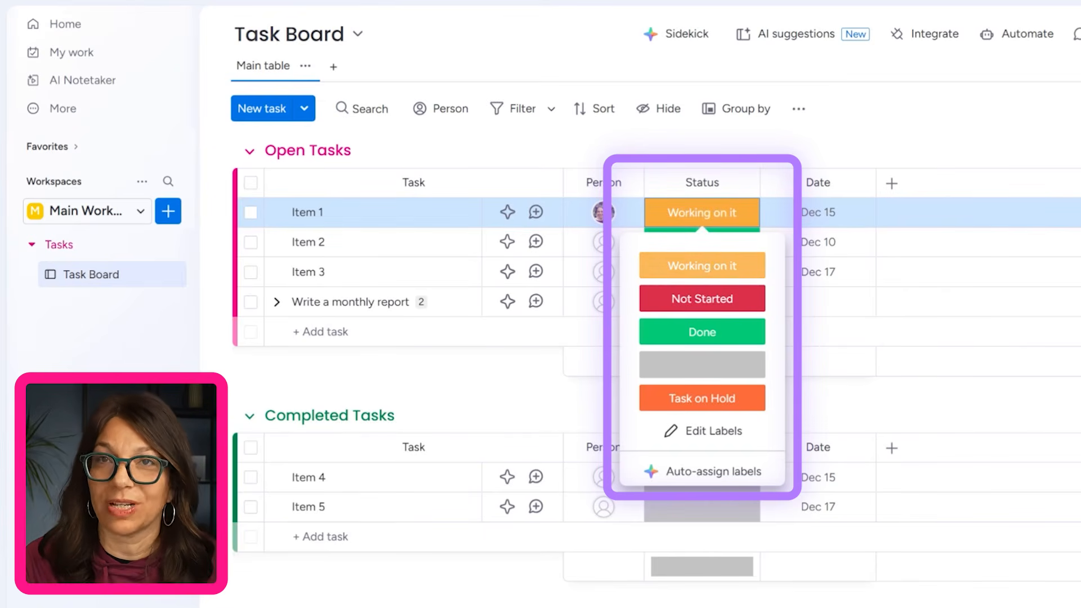
click(710, 432)
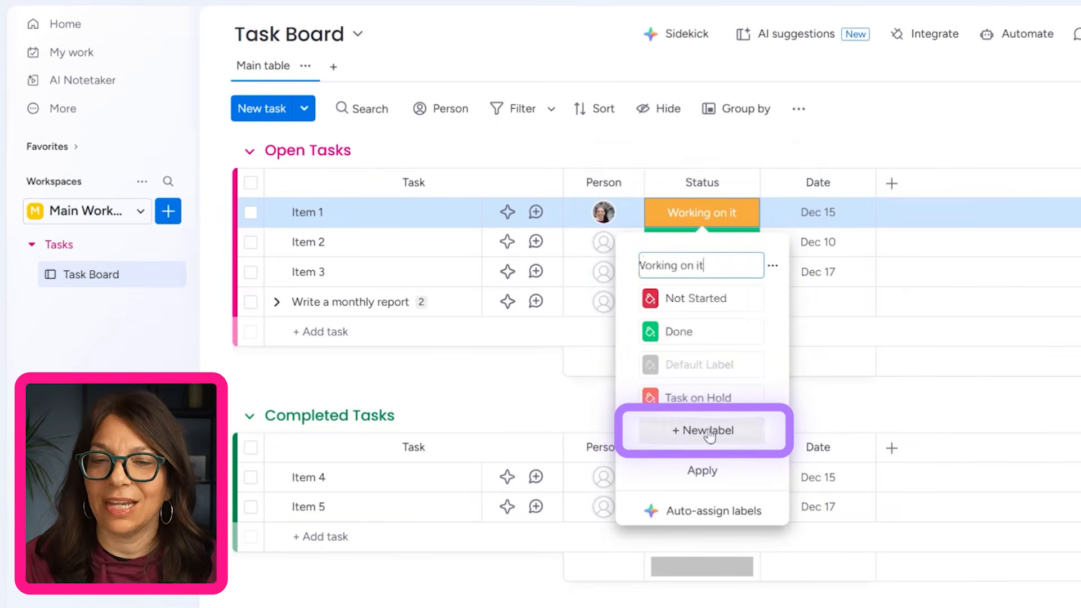
click(708, 432)
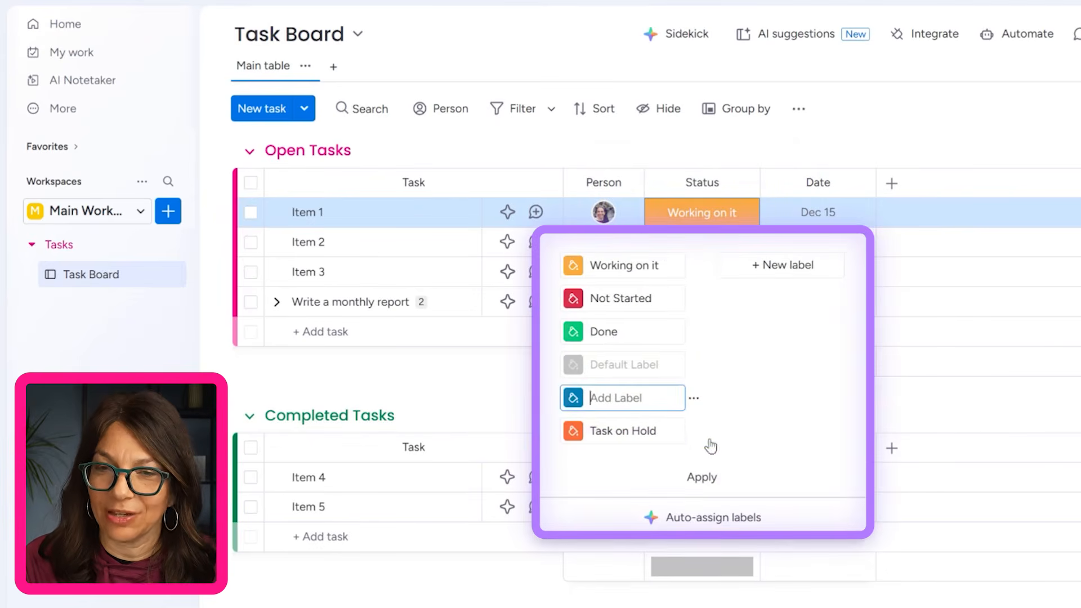
click(577, 400)
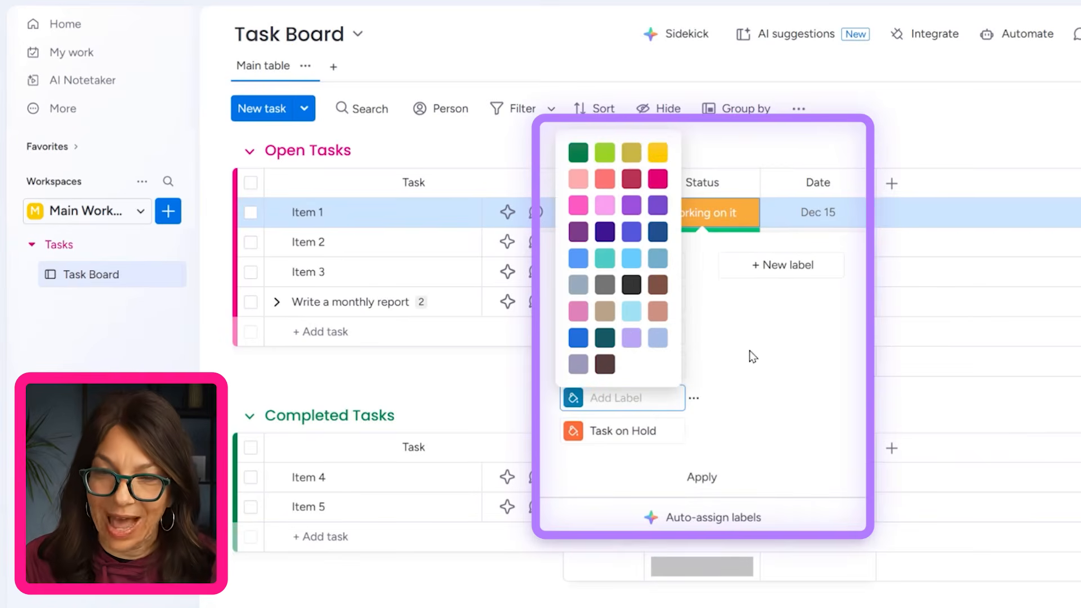
key(Escape)
- Examine the AI auto-assign label settings for the Status column and close them without applying
click(698, 252)
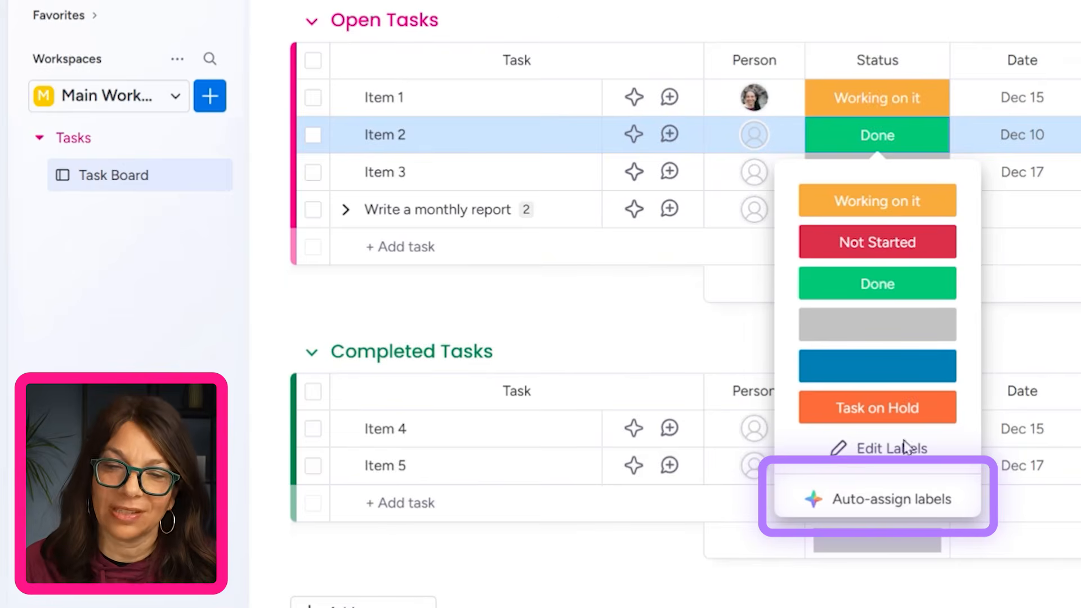
click(838, 499)
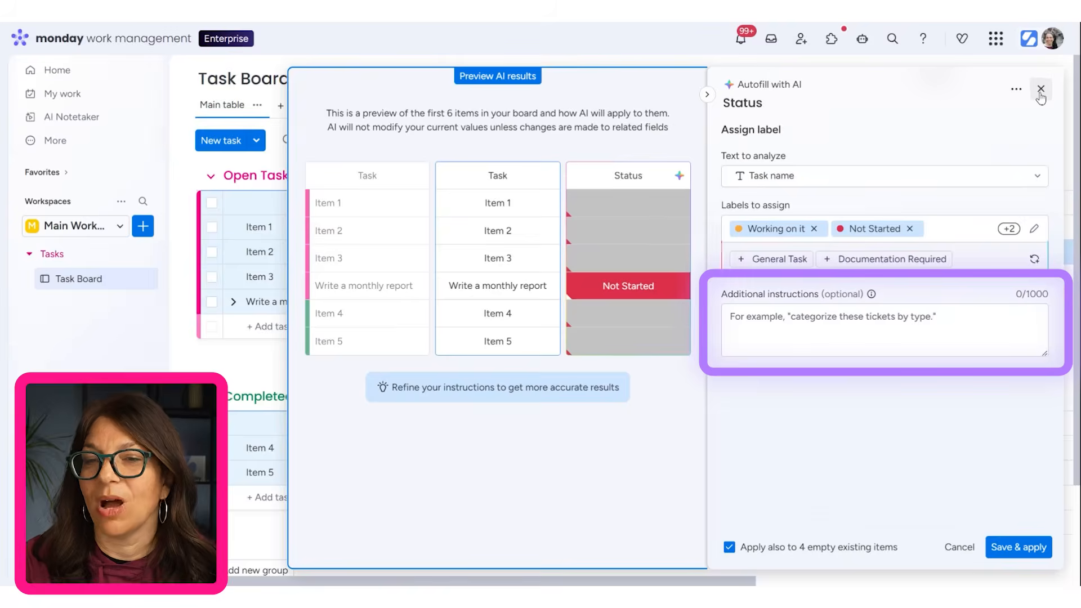
click(1040, 93)
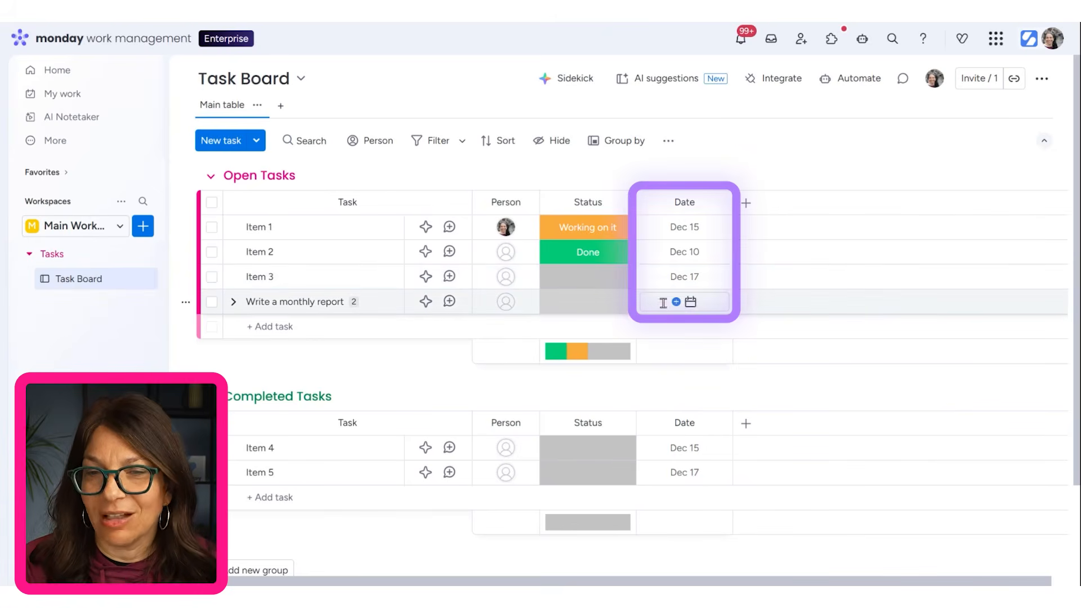
- Set the date of the "Write a monthly report" task to Jan 5, 2026
click(664, 303)
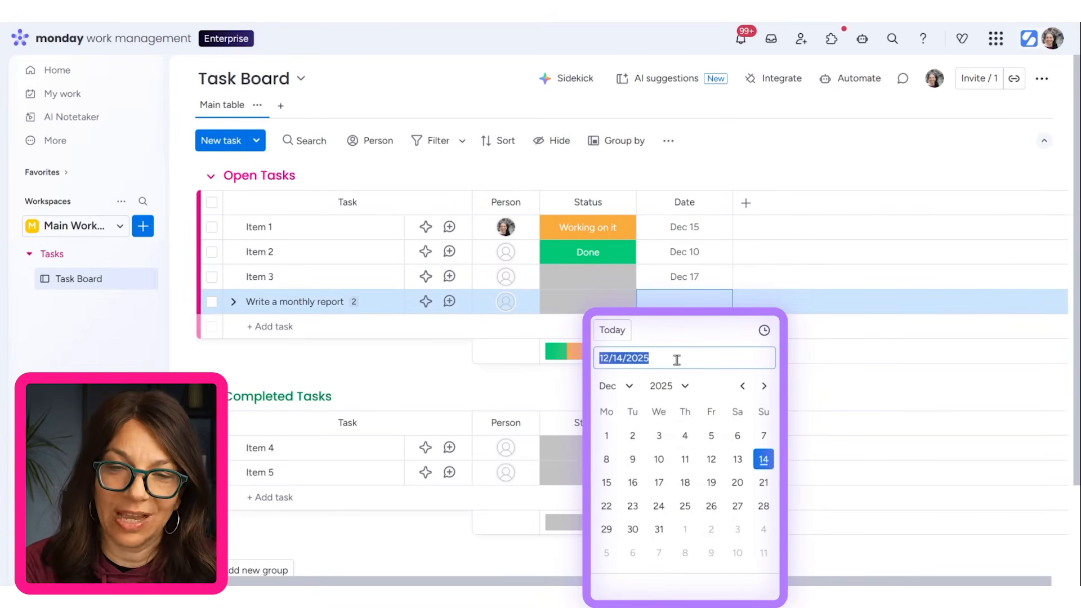
text(Jan 5)
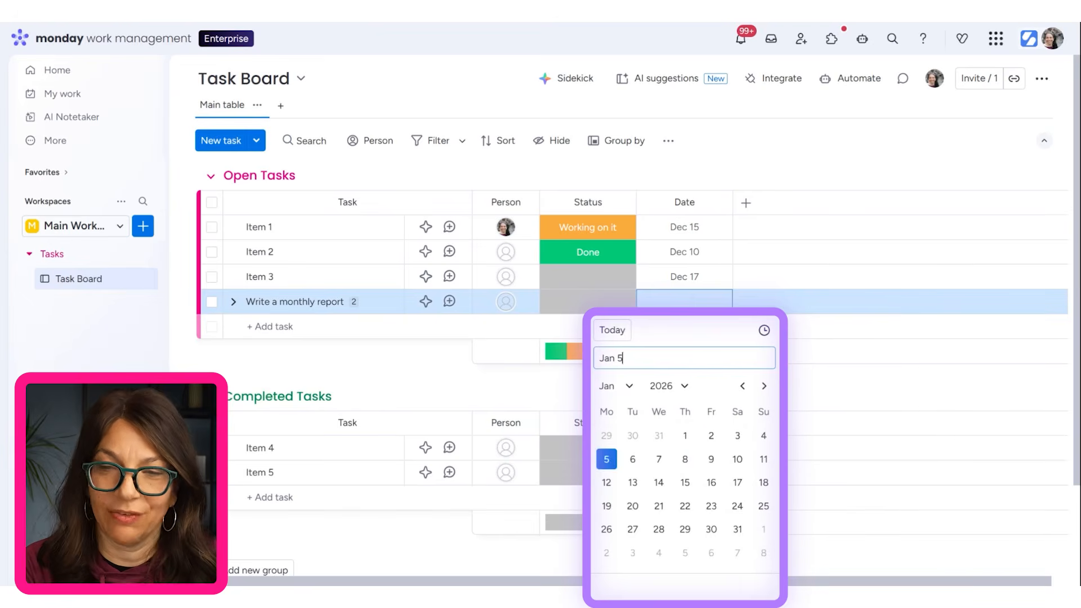
key(Return)
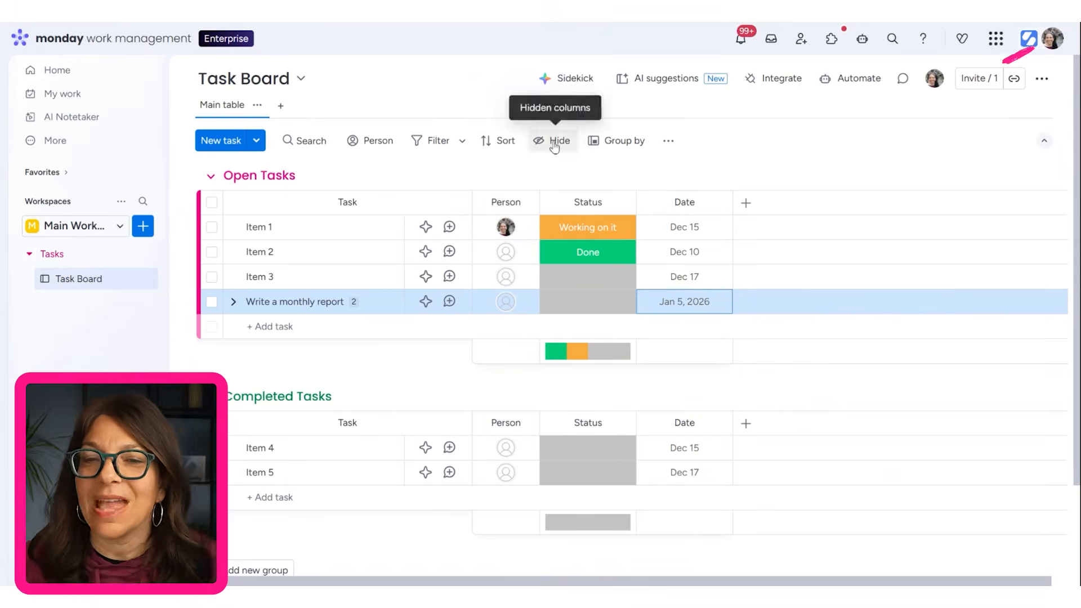
- Add a Numbers column to the board and set its unit to dollars ($)
click(746, 204)
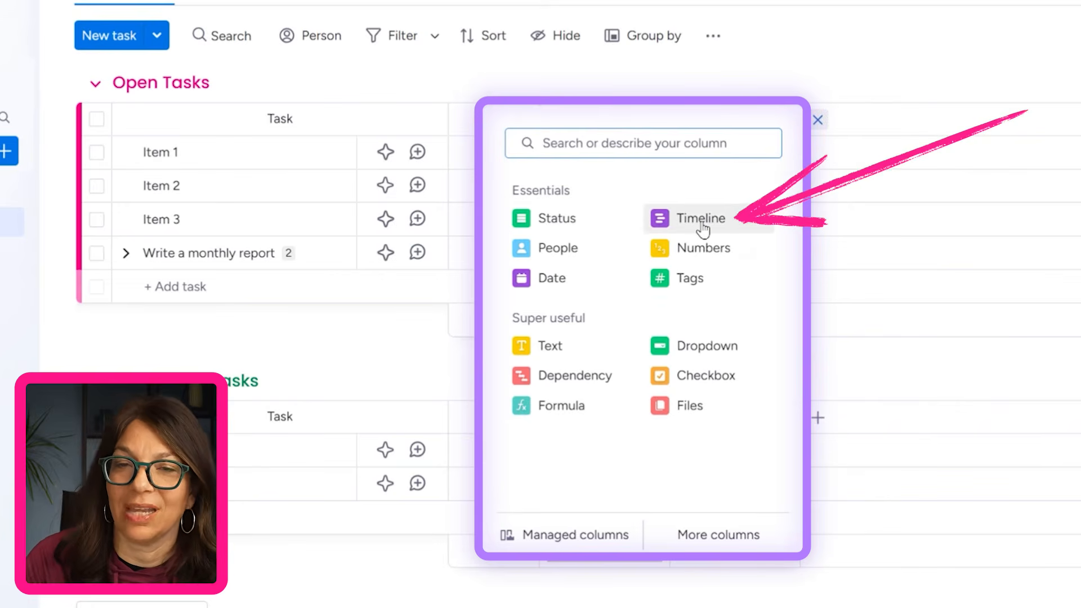
click(712, 250)
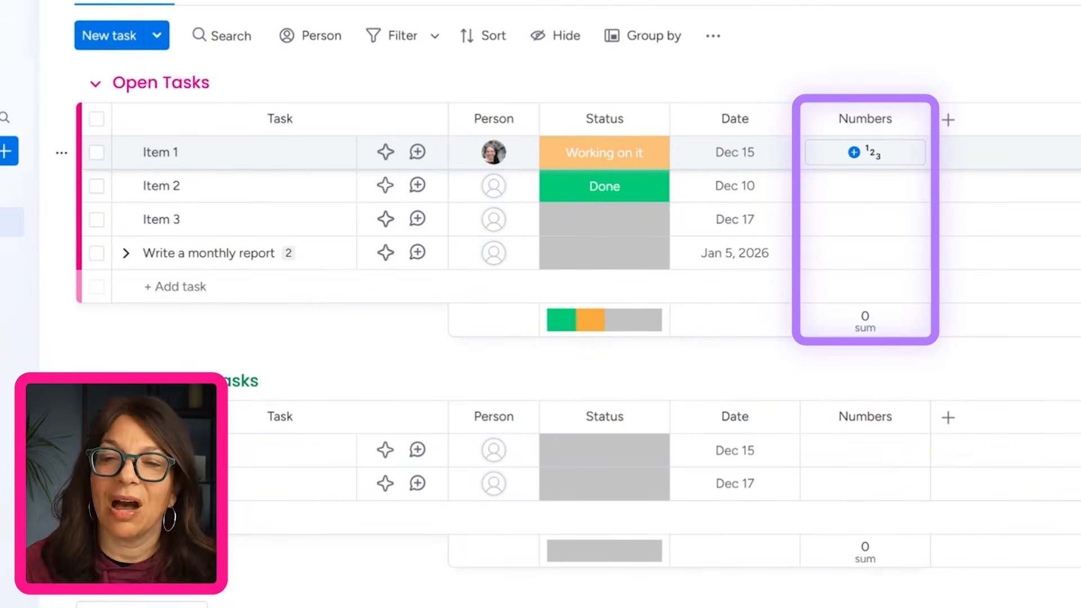
click(831, 325)
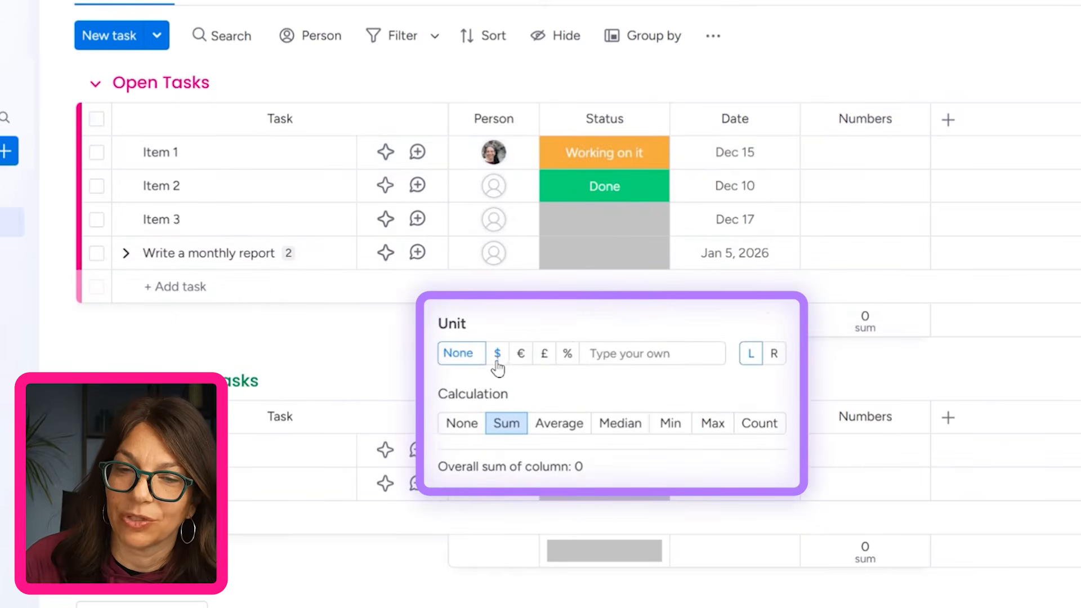
click(497, 361)
- Rename the Numbers column to Budget and enter 10 as the budget for Item 1
click(875, 117)
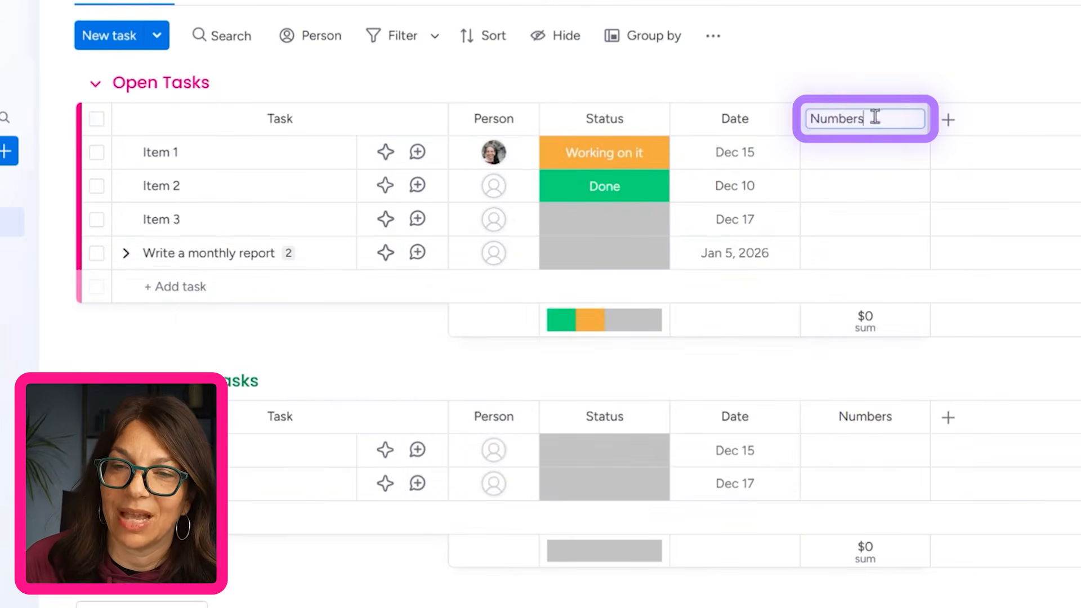
drag(874, 118, 772, 116)
text(Budge)
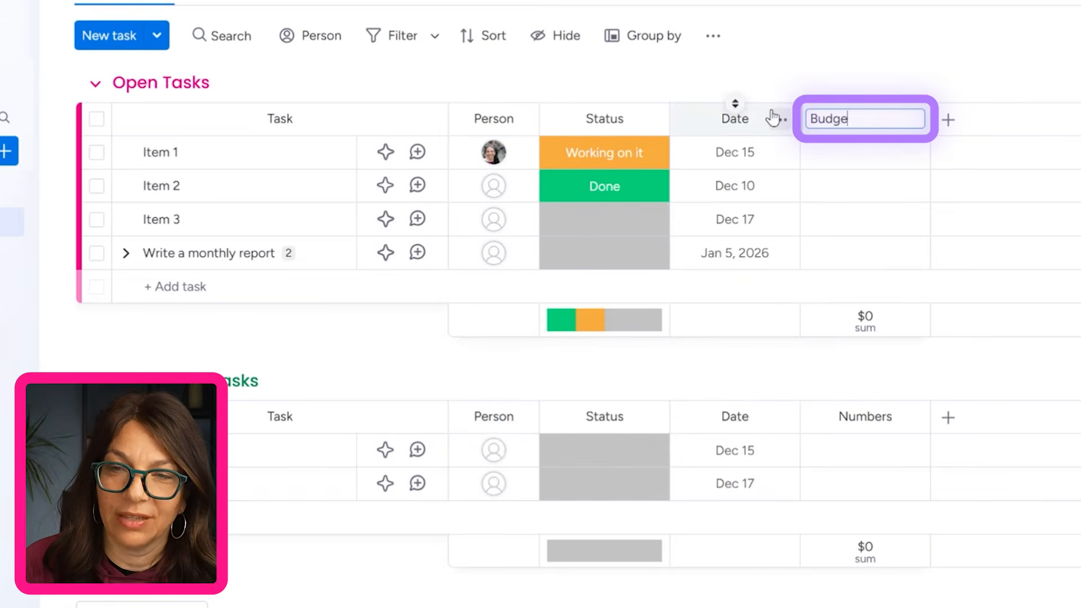
text(t)
click(872, 151)
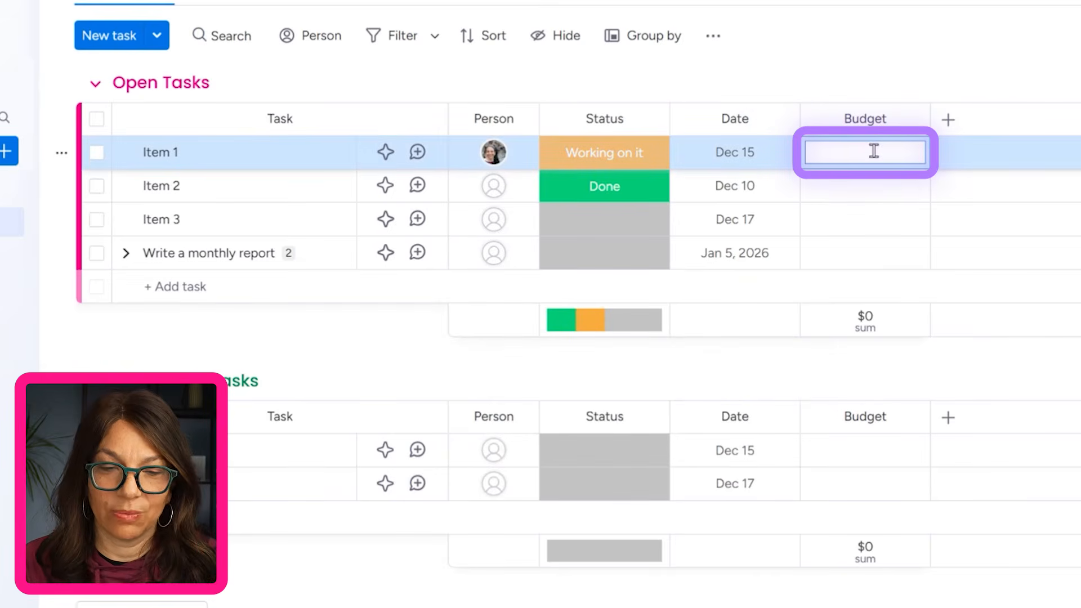
text(10)
key(Return)
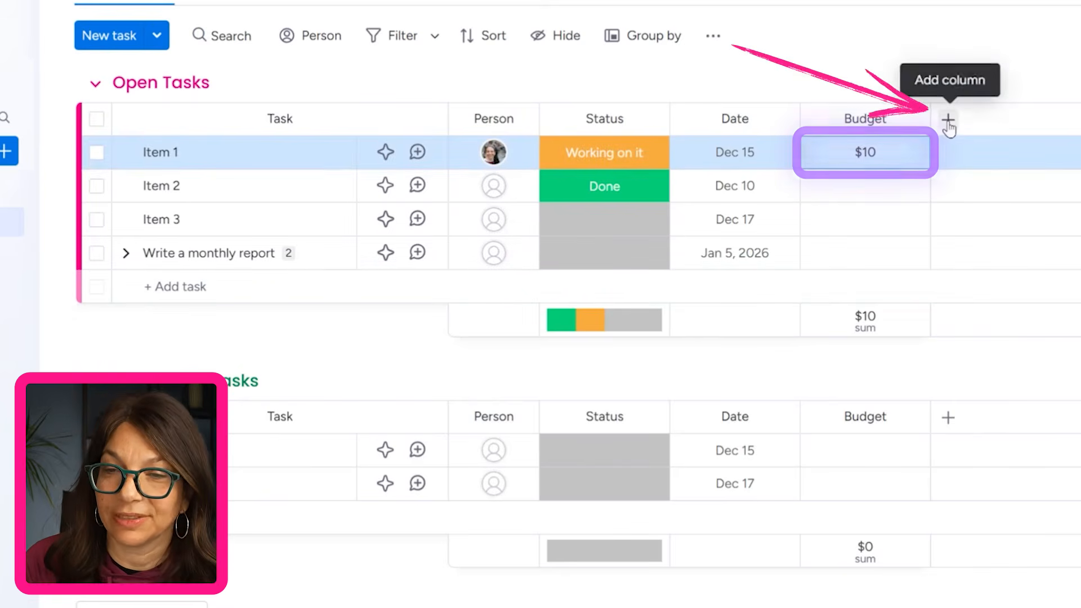
- Add a Dropdown column to the board and look at the label options for Item 2
click(948, 120)
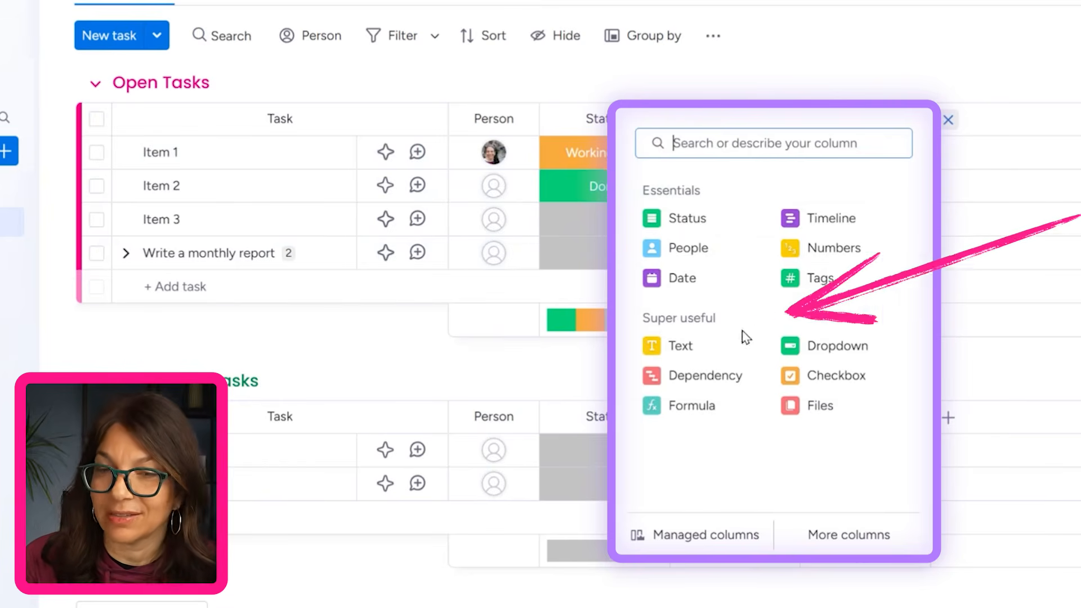
click(818, 344)
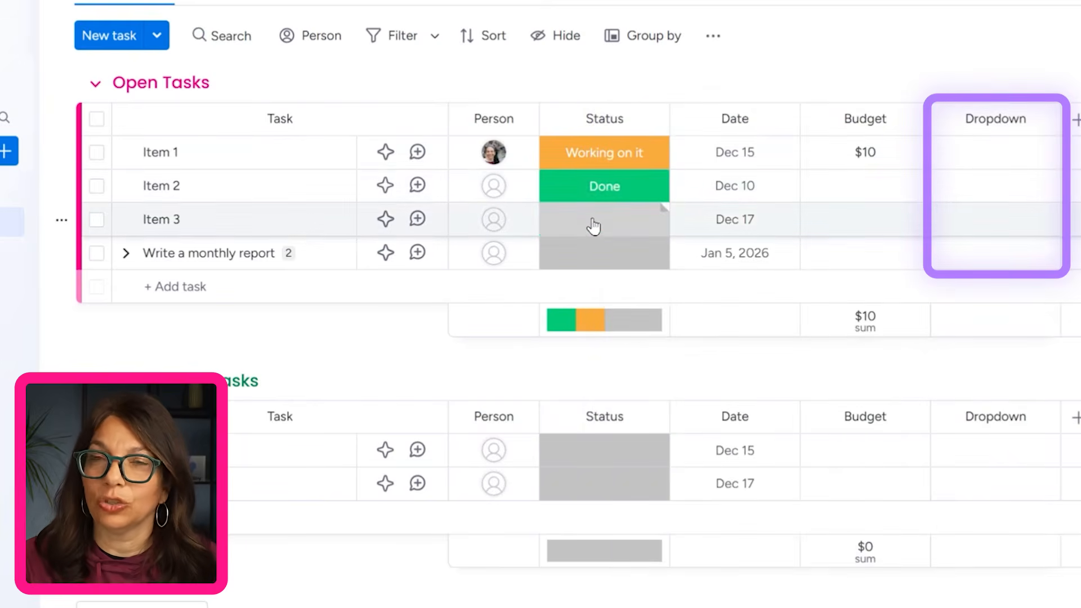
click(1007, 190)
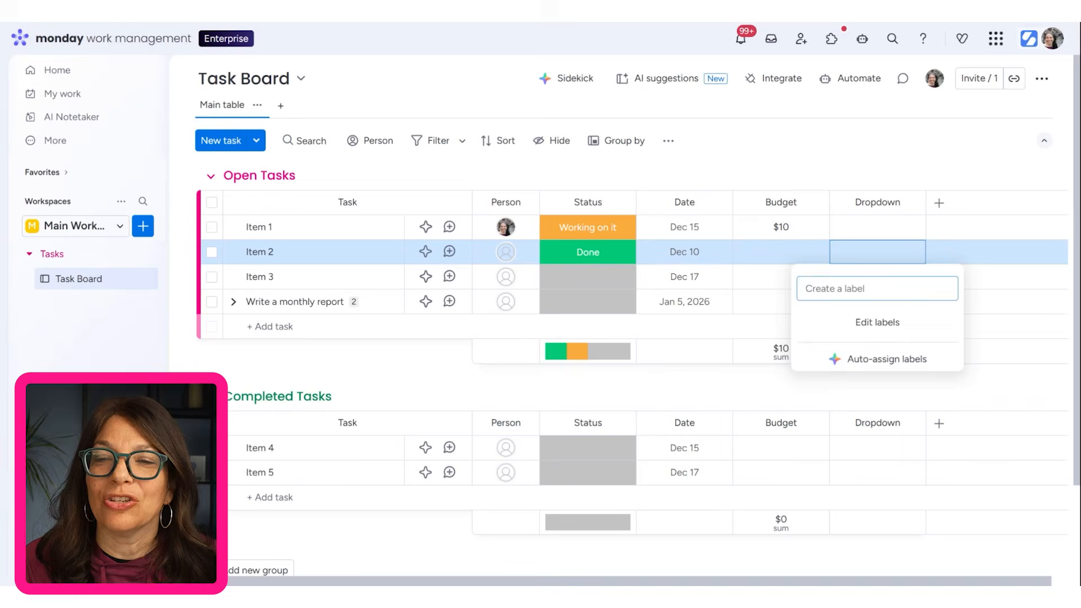
click(792, 84)
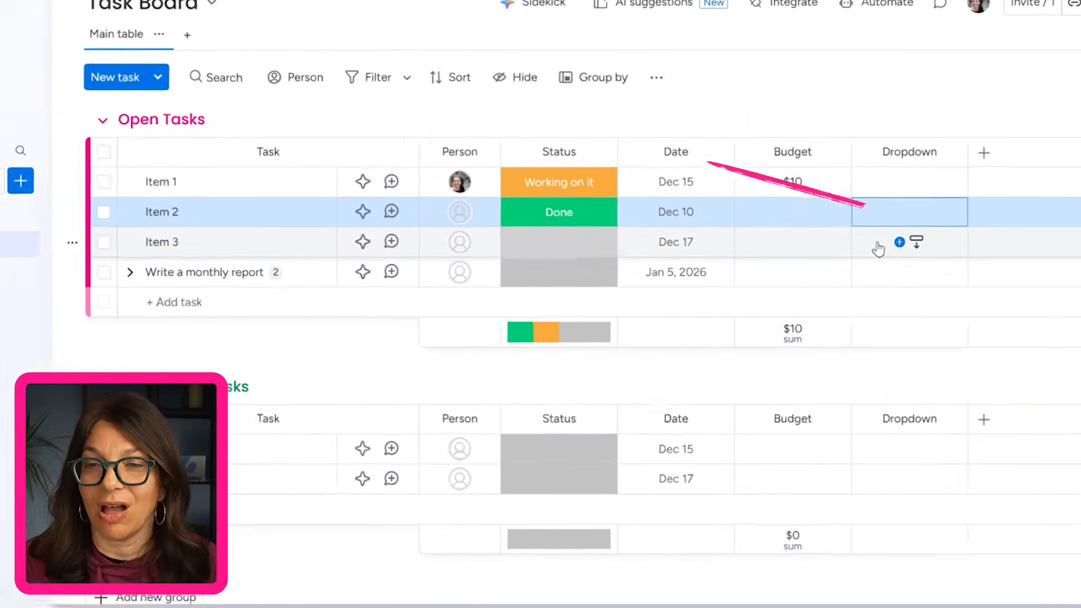
- Create the labels Marketing and Sales for Item 3 in the Dropdown column and view its Status labels for comparison
click(853, 277)
text(Marketing)
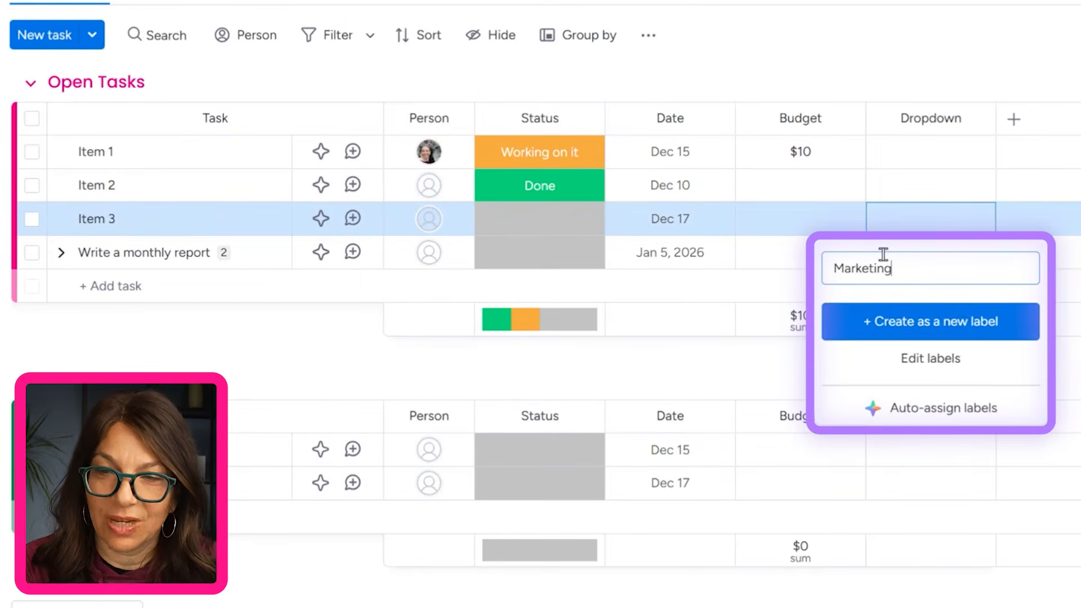
key(Return)
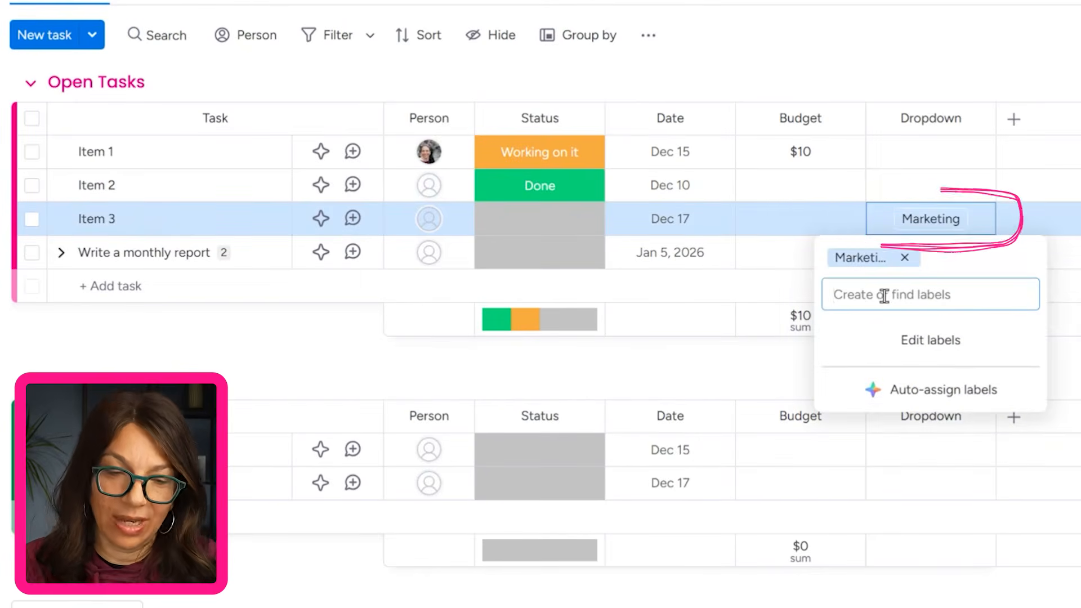
text(Sales)
key(Return)
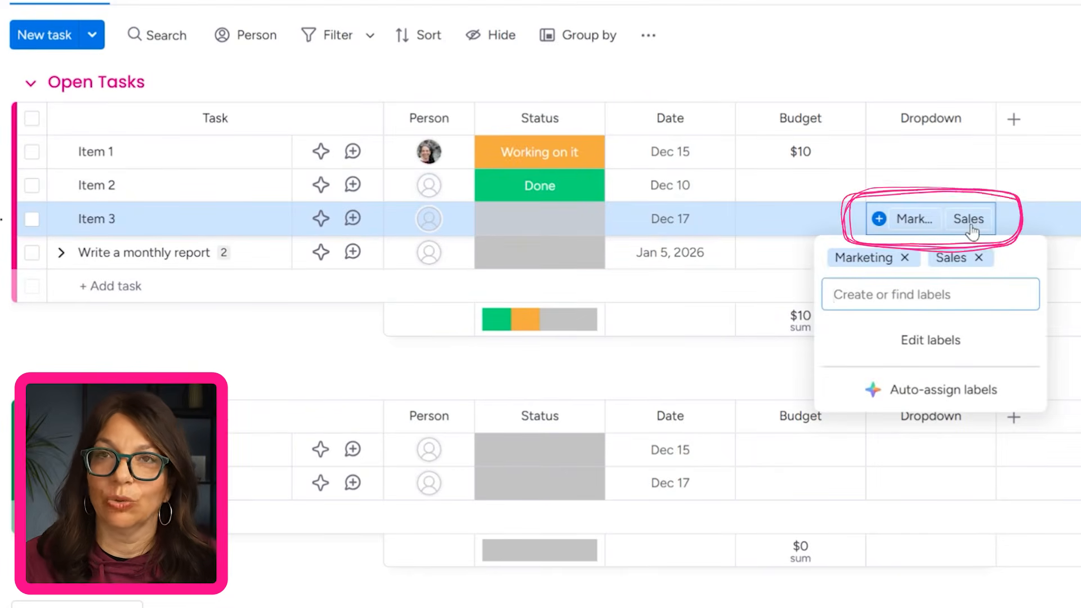
click(533, 222)
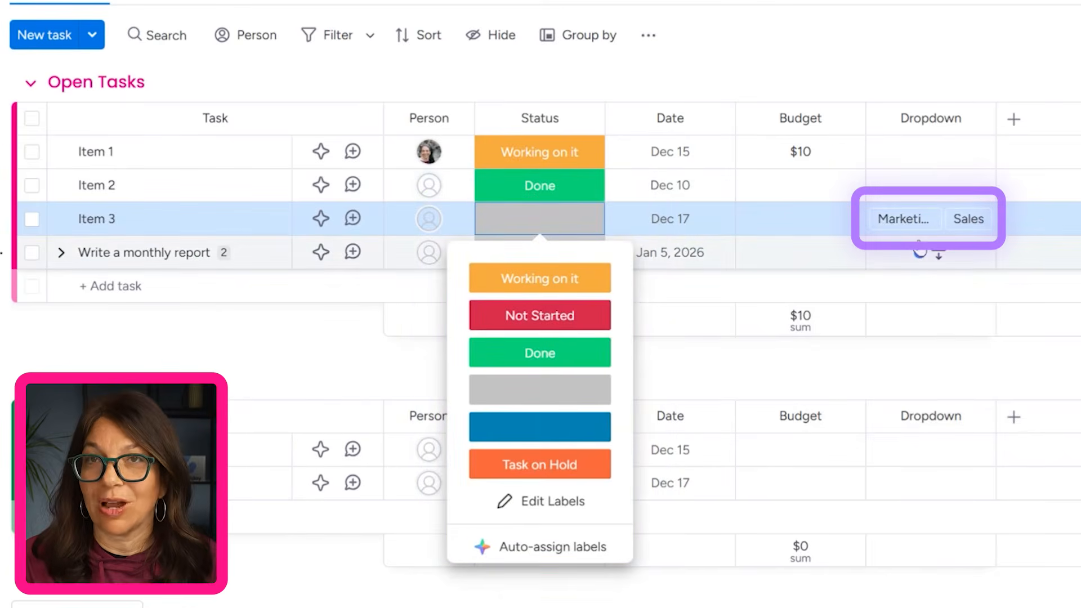
- Add a Formula column and view its formula builder, leaving it without setting a formula
click(1014, 120)
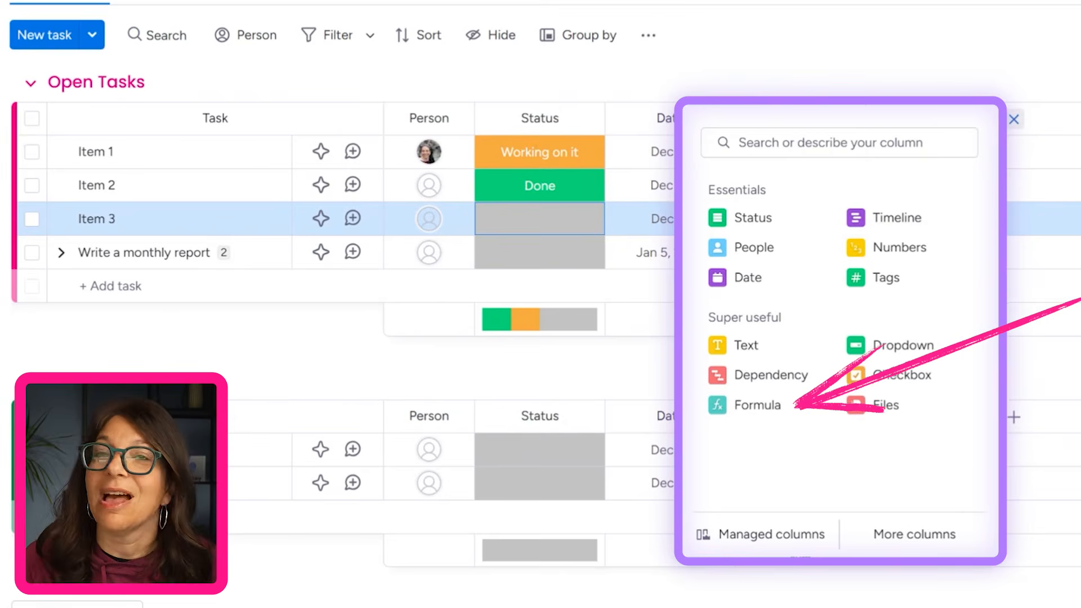
click(752, 407)
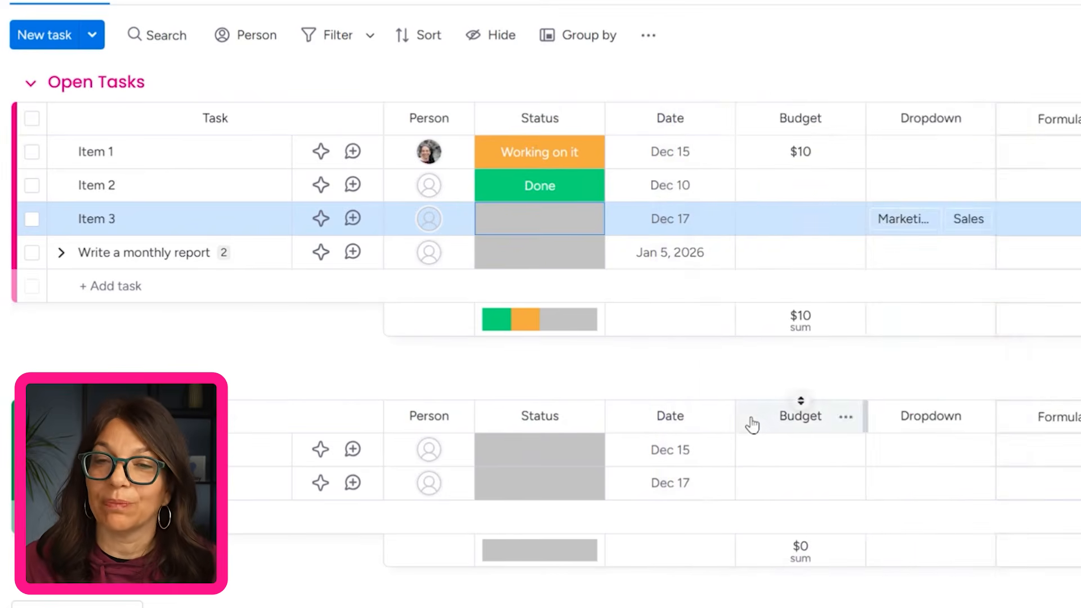
click(927, 187)
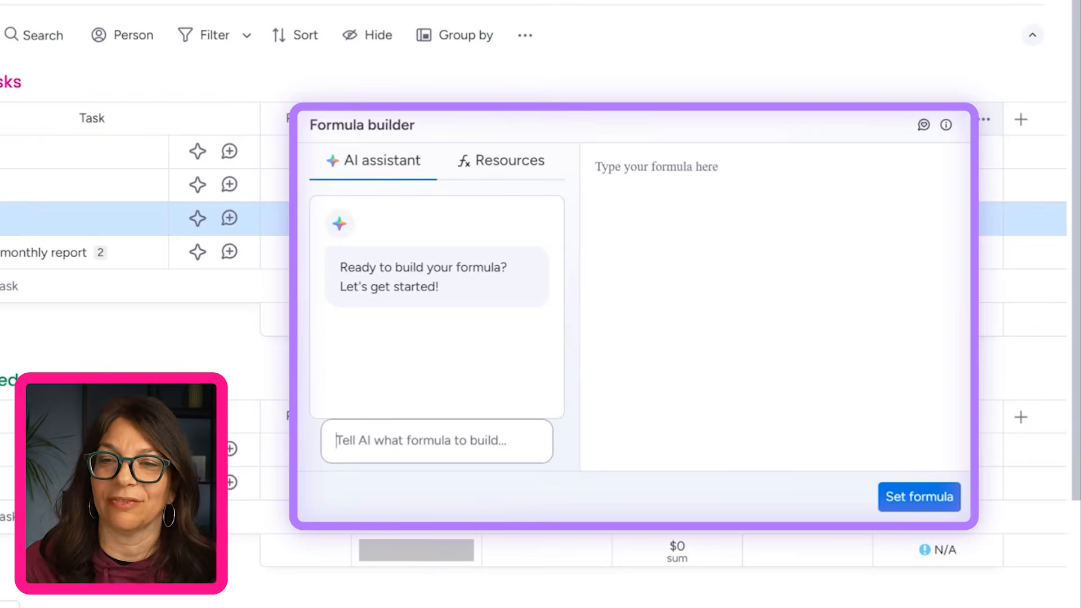
click(761, 30)
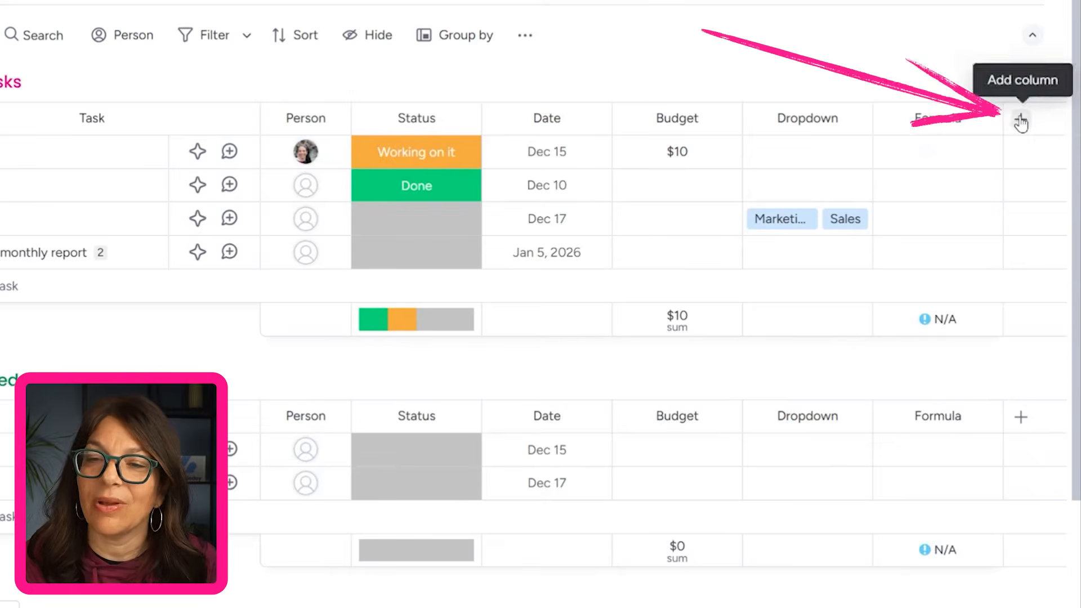
- Add a Connect boards column to the board from the Column Center
click(1019, 121)
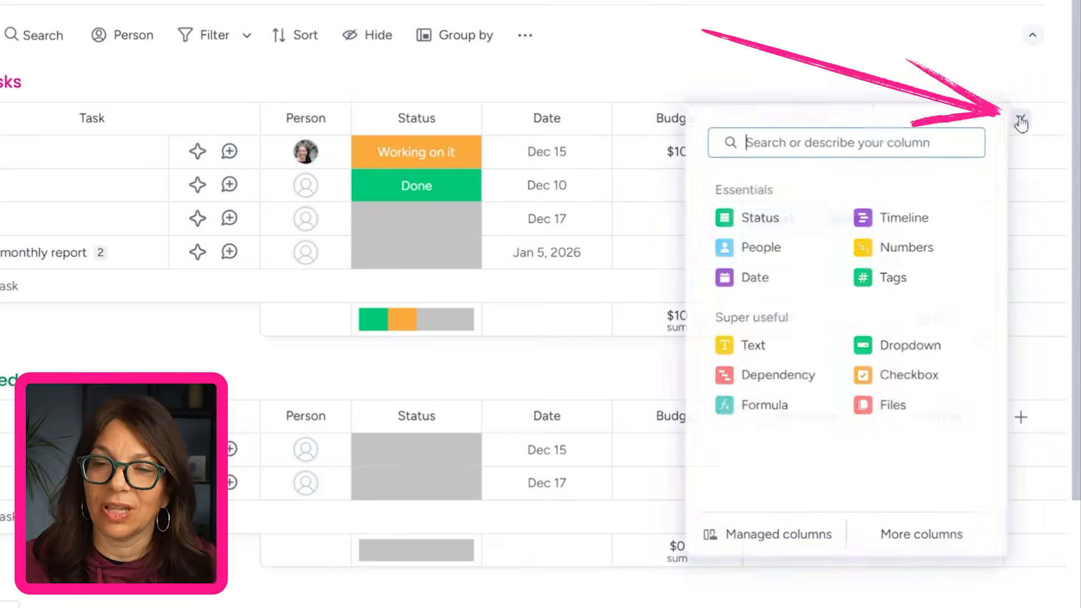
click(900, 538)
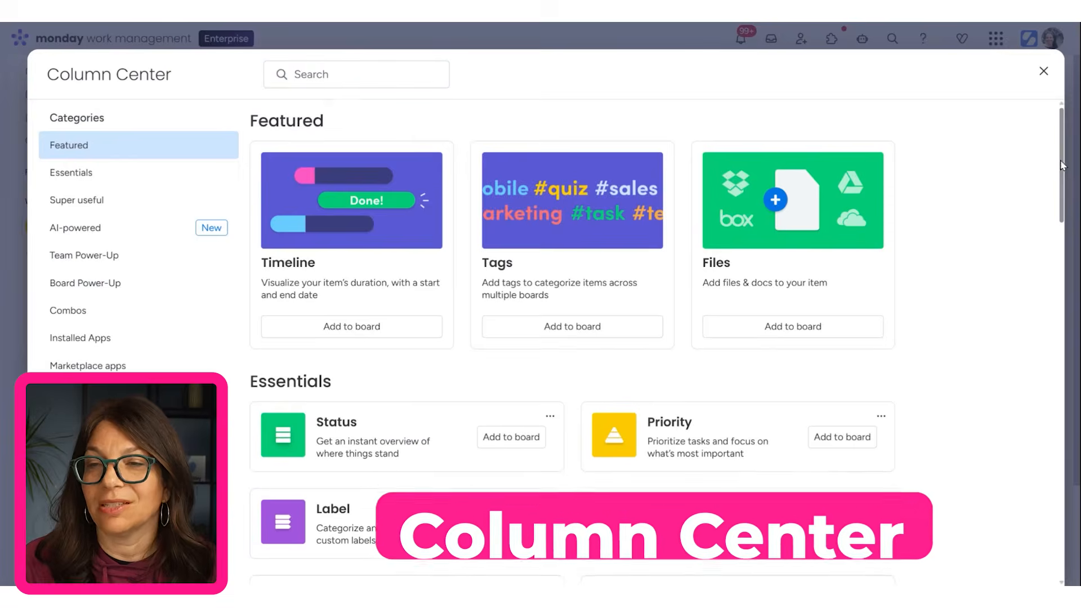
drag(1062, 168, 1069, 298)
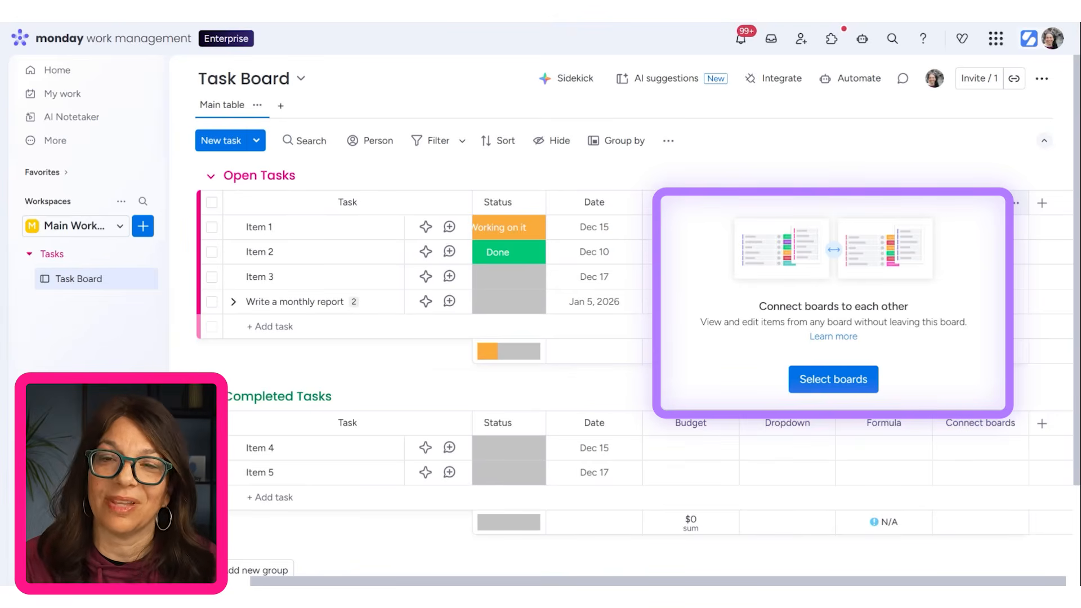
- Search the Column Center for "ai", examine the AI-powered columns and leave without adding one
click(1043, 204)
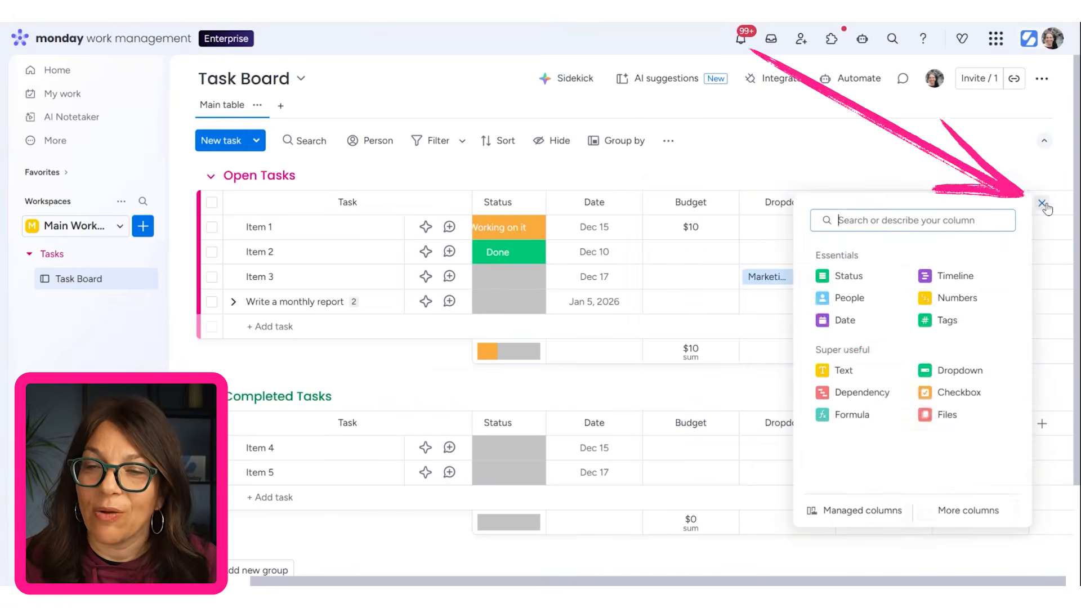
click(969, 510)
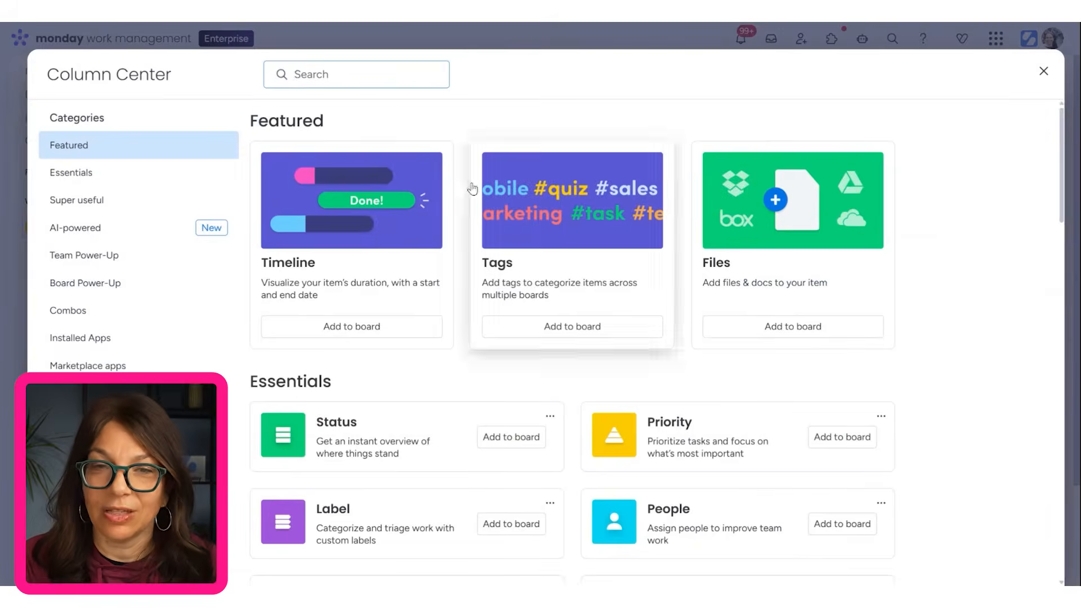
text(ai)
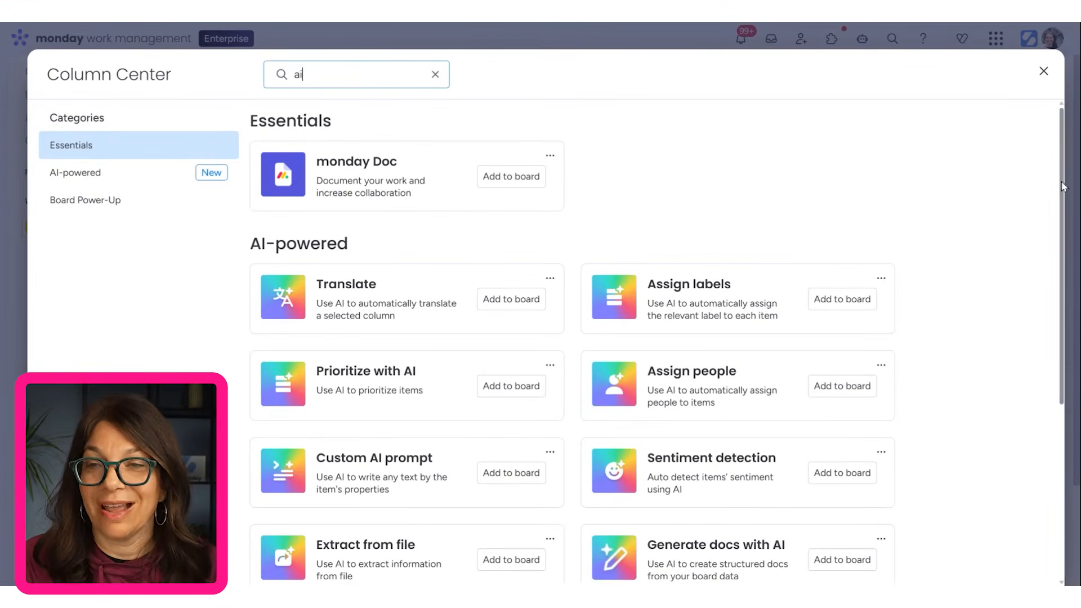
drag(1063, 188, 1047, 275)
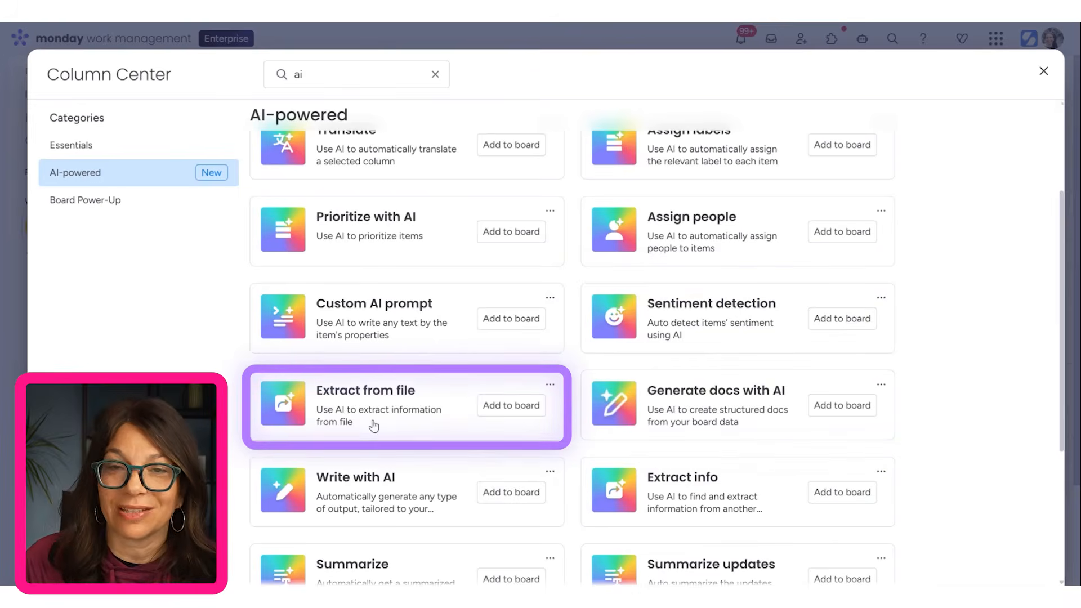
click(1044, 72)
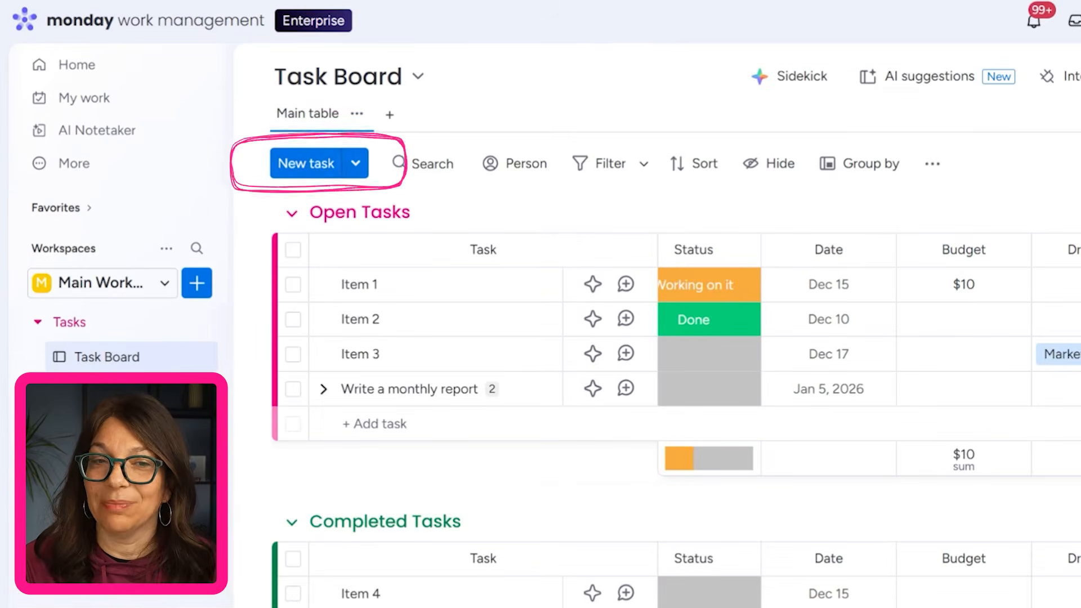
- Look at the additional options for new tasks and the board's search field, leaving both unused
click(361, 168)
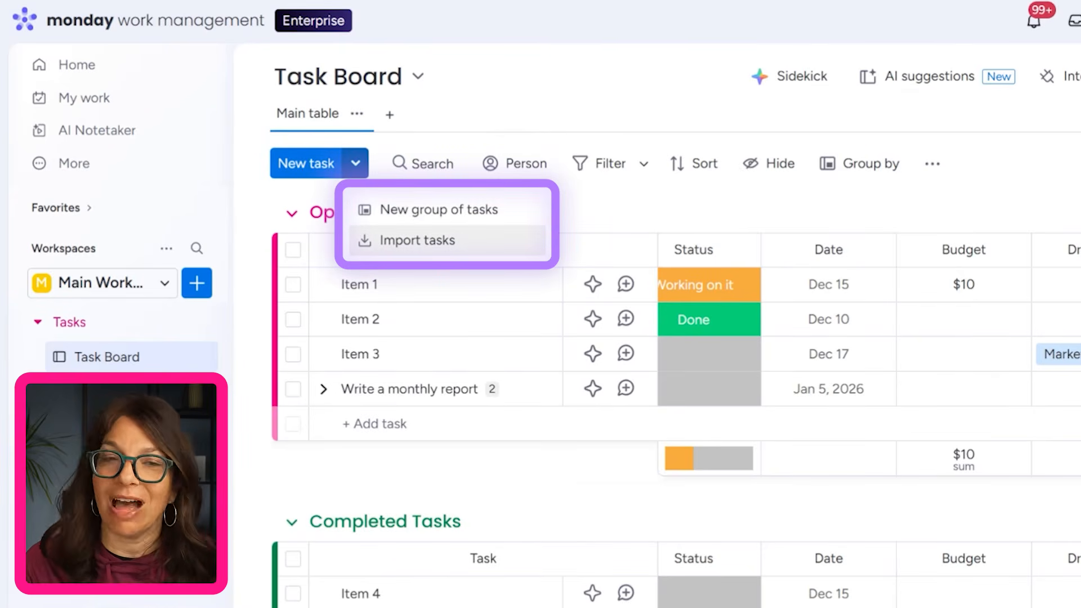
click(410, 165)
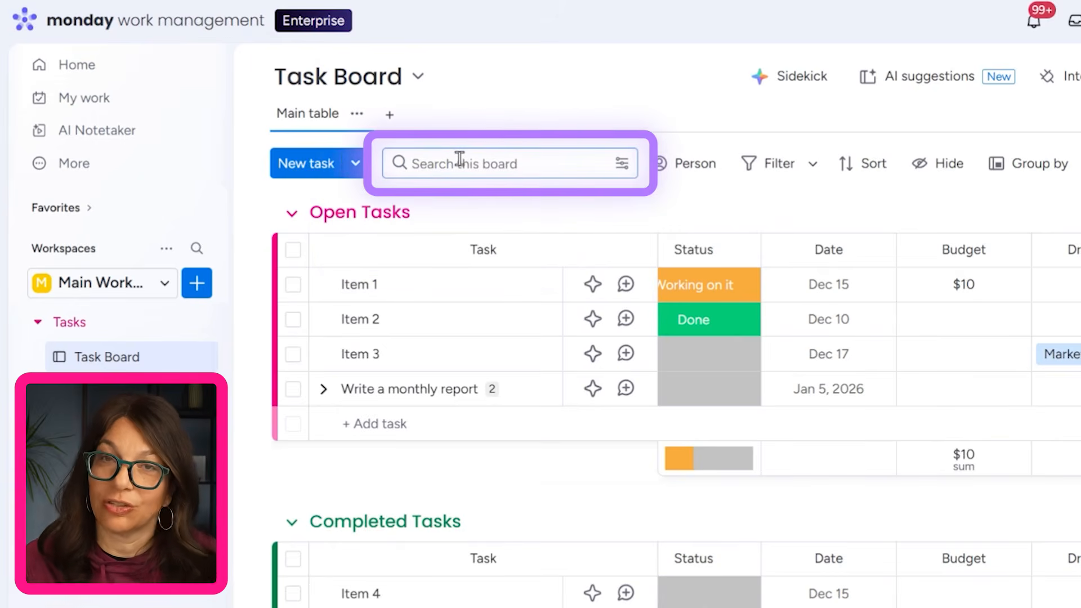
click(678, 175)
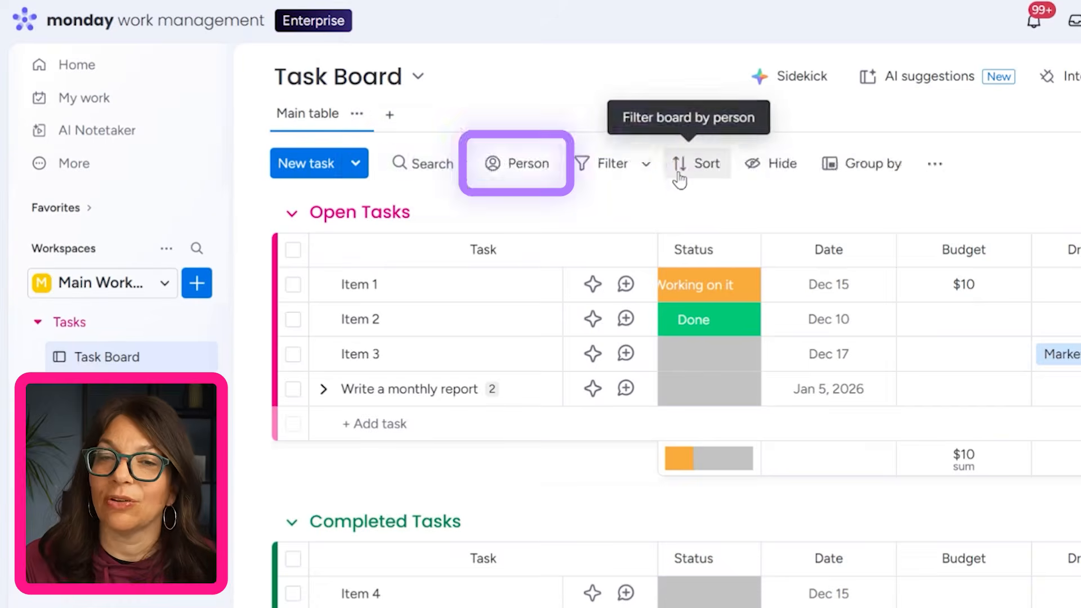
- Filter the board by the assigned person and clear the person filter again
click(505, 166)
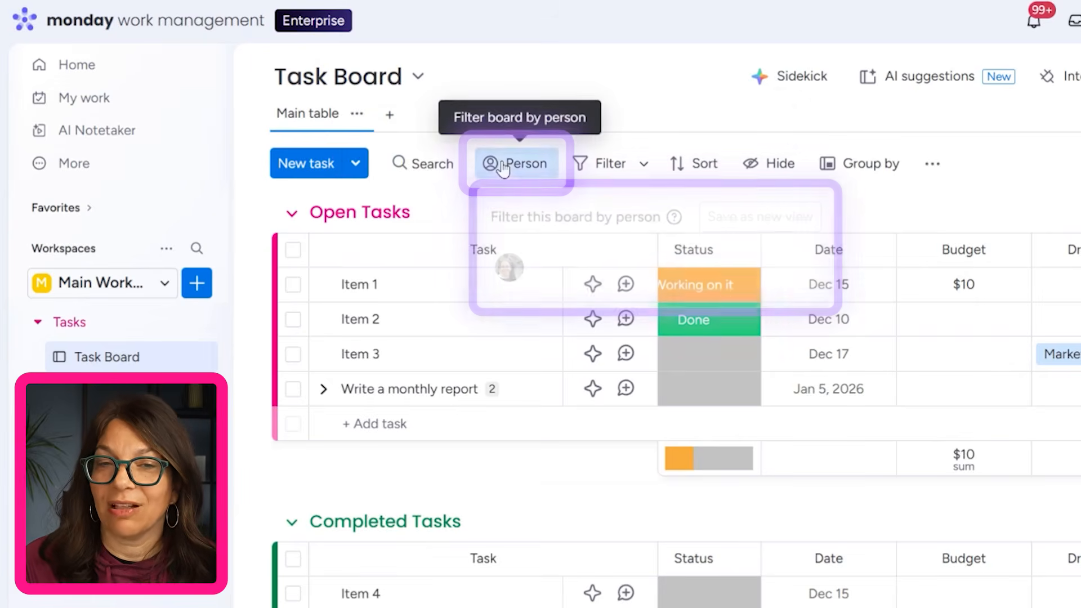
click(510, 269)
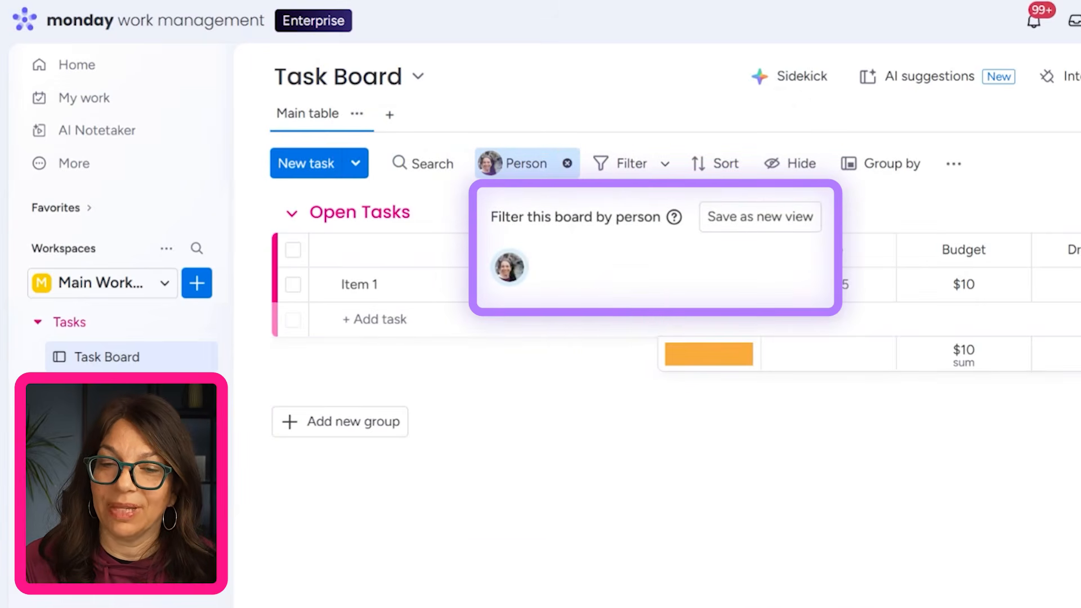
click(615, 549)
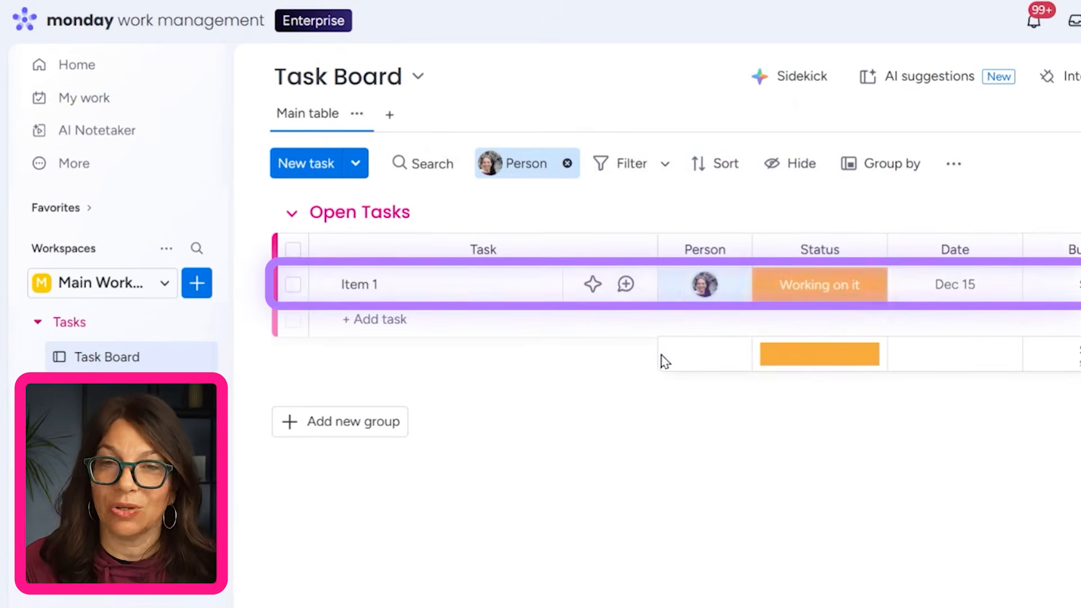
click(567, 163)
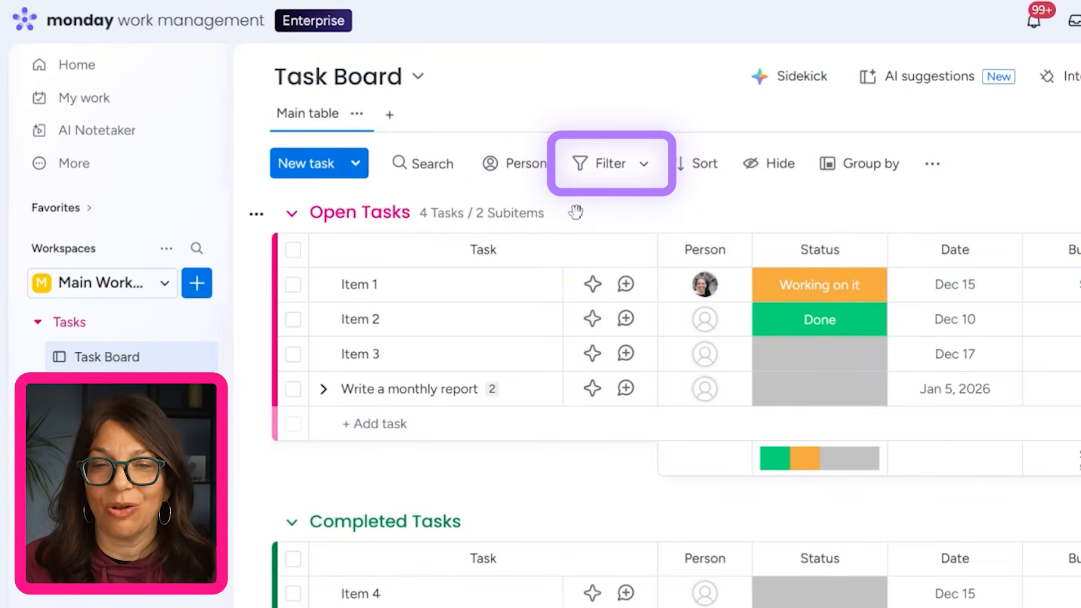
- Quick-filter the board to the Open Tasks group and clear the filter again
click(586, 168)
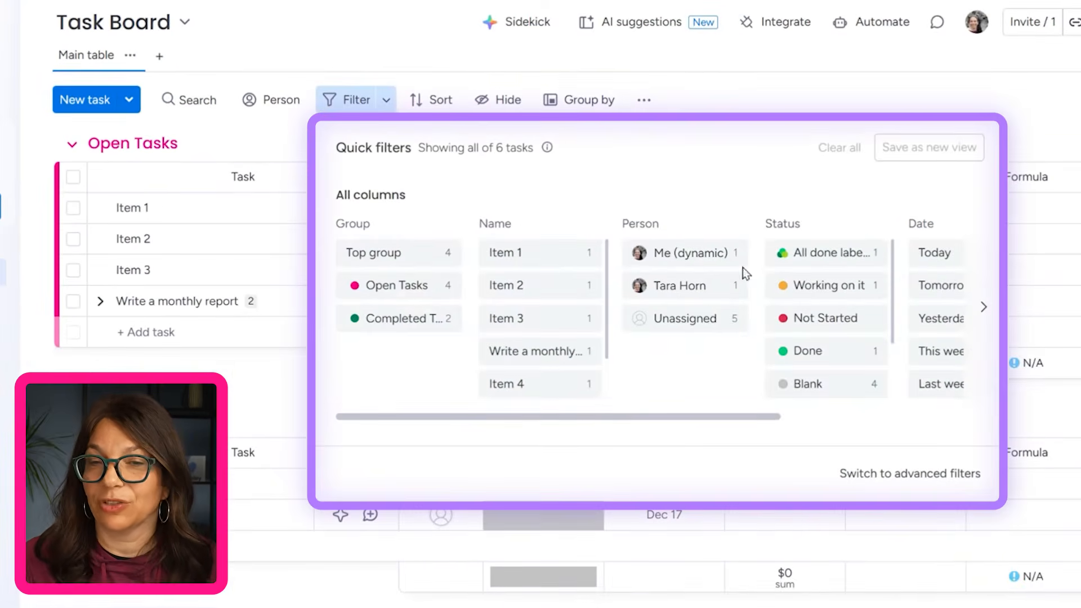
click(383, 288)
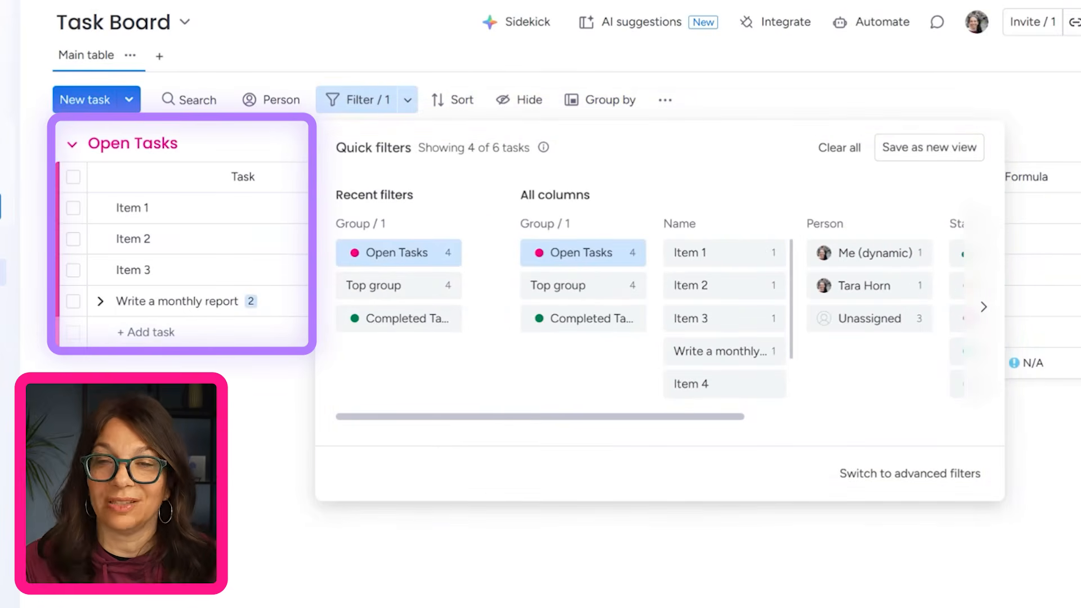
click(840, 148)
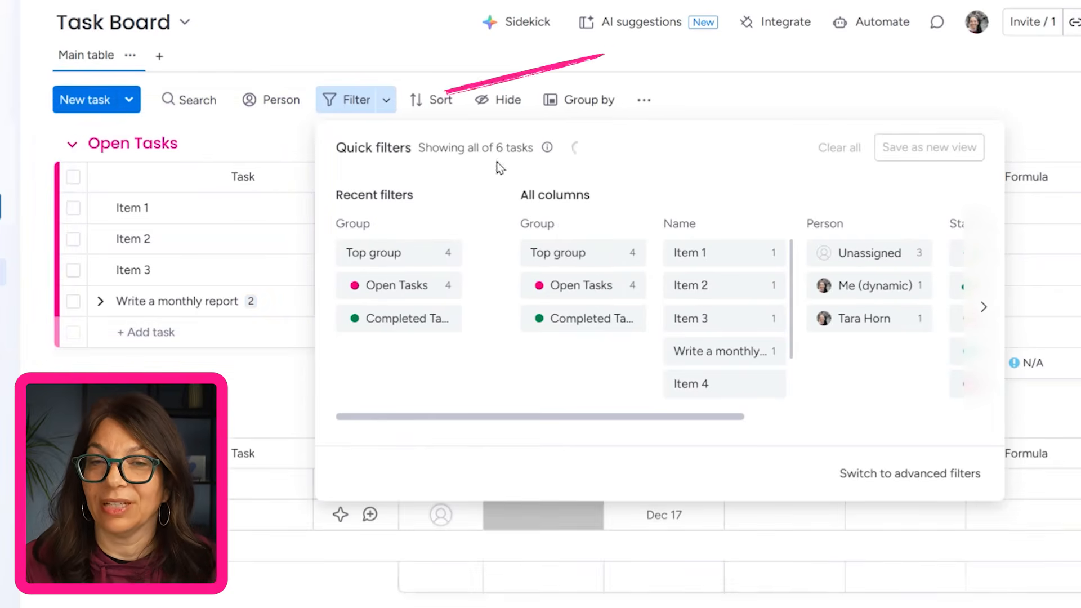
- Switch to advanced filters and add a condition where Group is Open Tasks
click(387, 103)
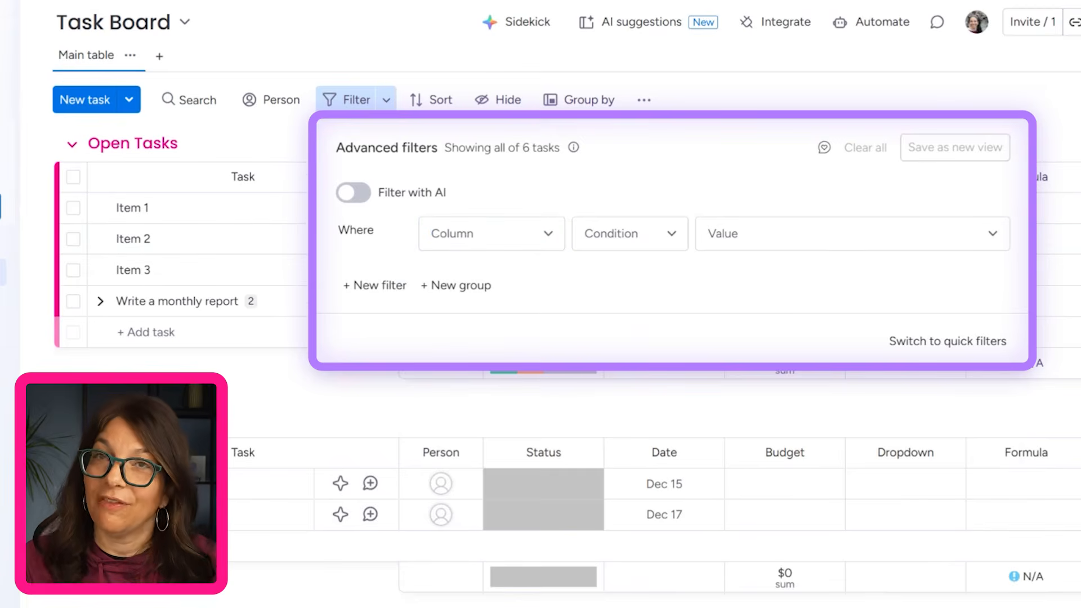
click(518, 246)
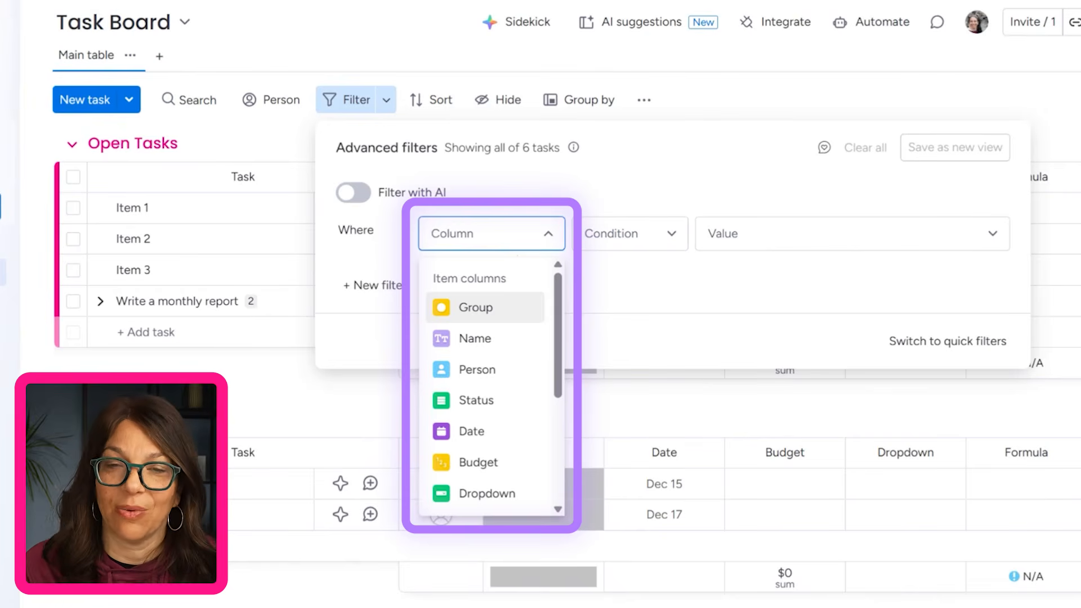
click(483, 320)
click(825, 236)
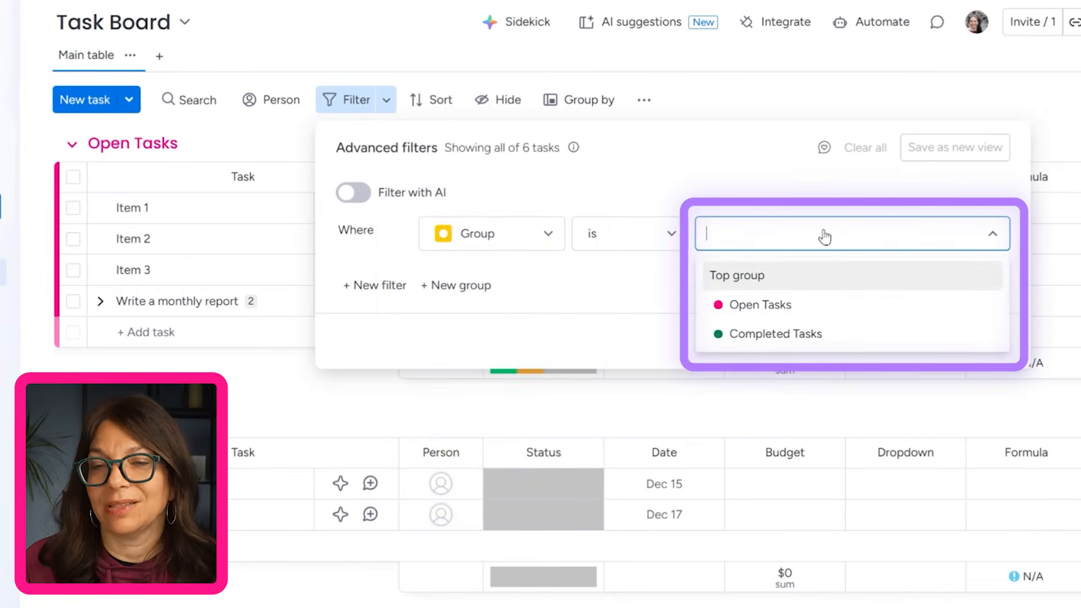
click(804, 307)
- Add a second advanced filter condition requiring that Person is Me (dynamic)
click(377, 288)
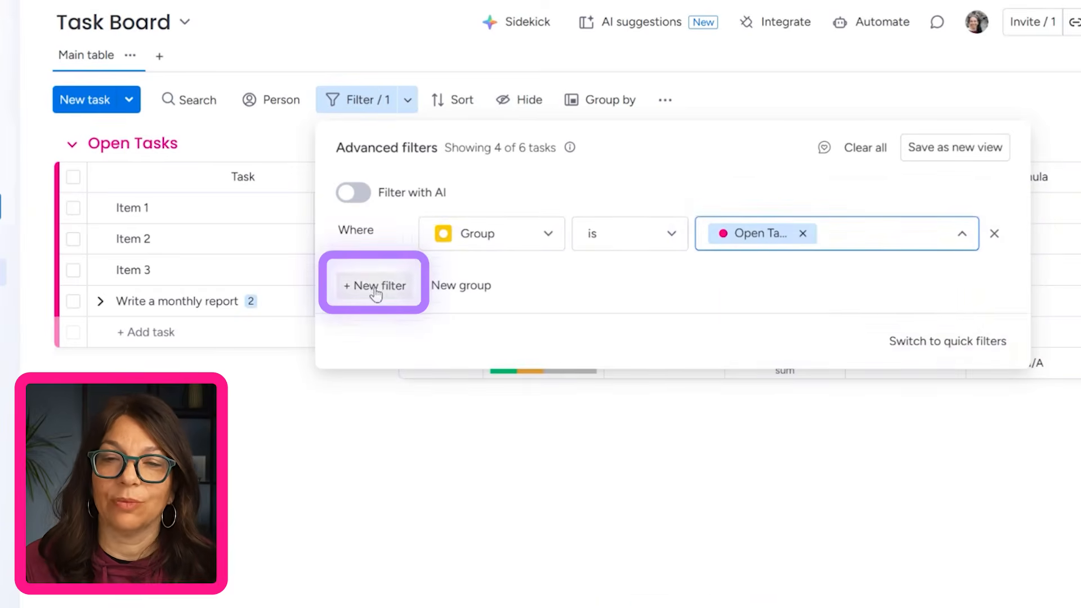
click(378, 289)
click(440, 275)
click(461, 406)
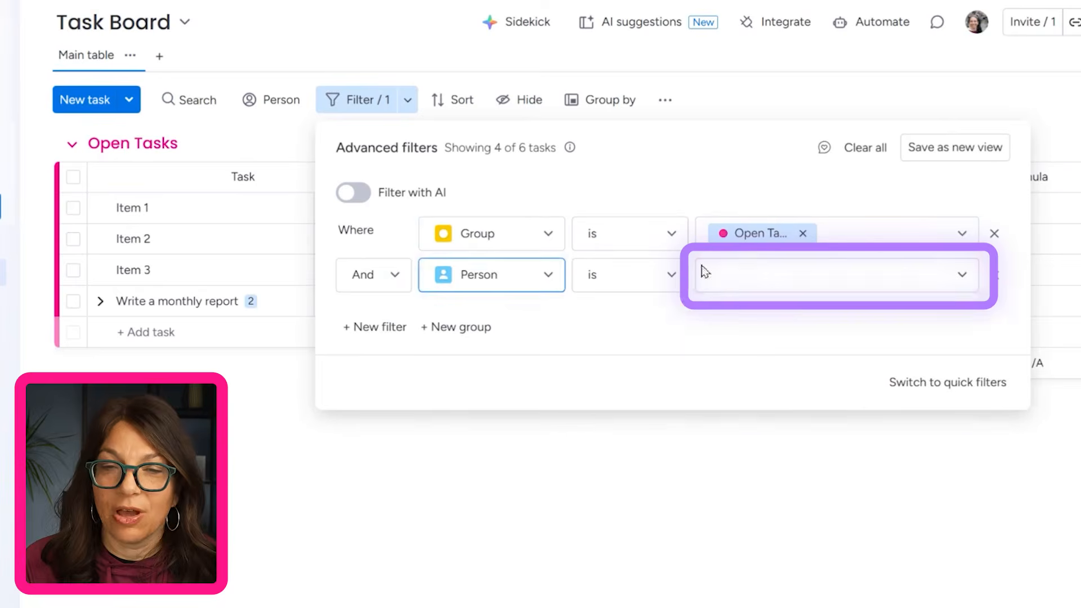
click(770, 280)
click(781, 317)
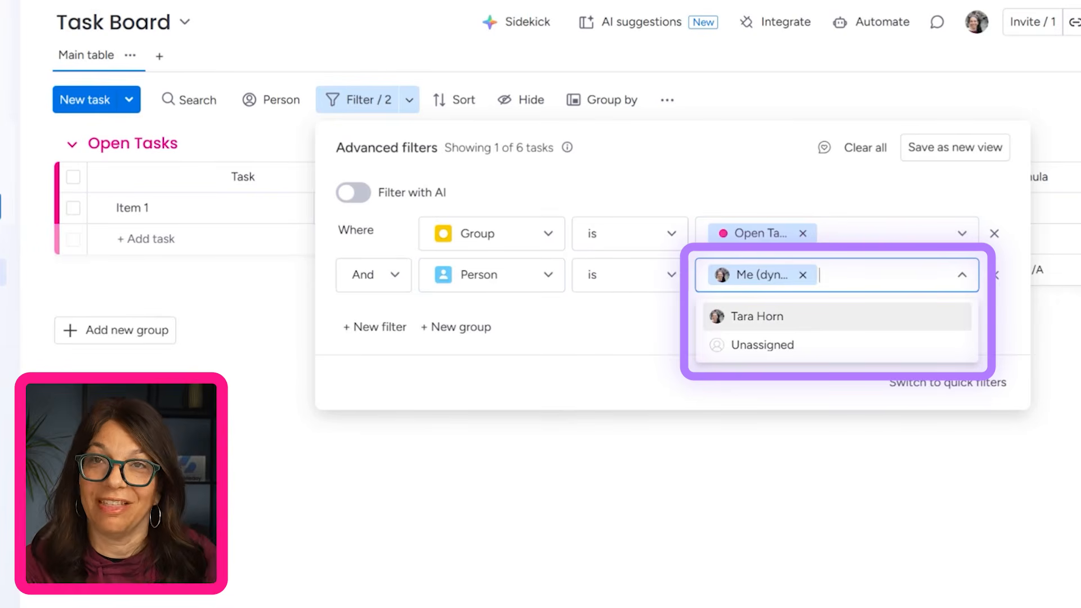
click(625, 330)
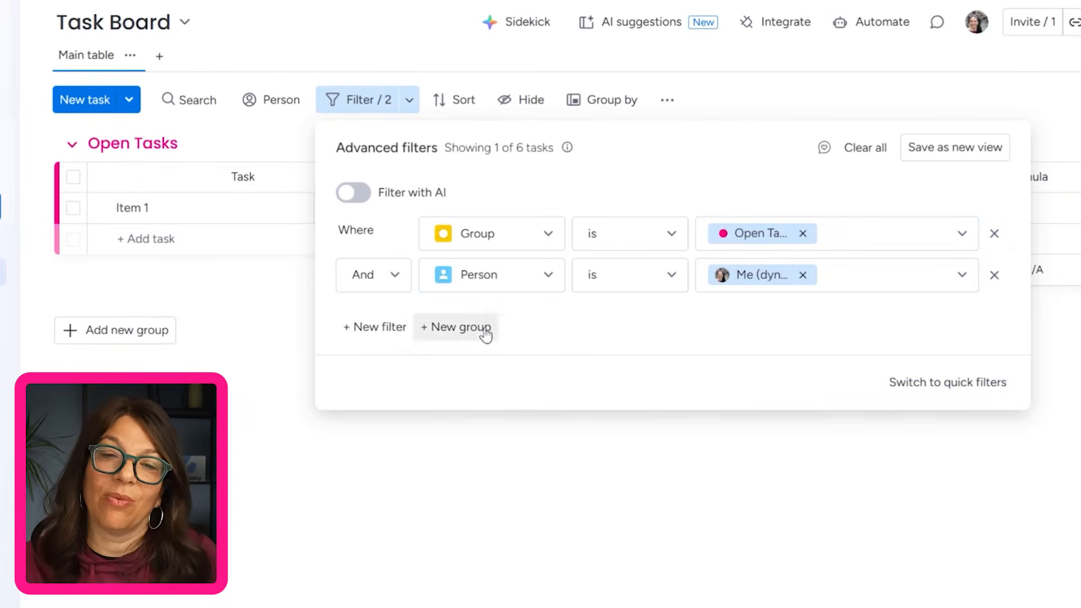
- Add a third advanced filter condition requiring that Date is Today
click(374, 329)
click(465, 331)
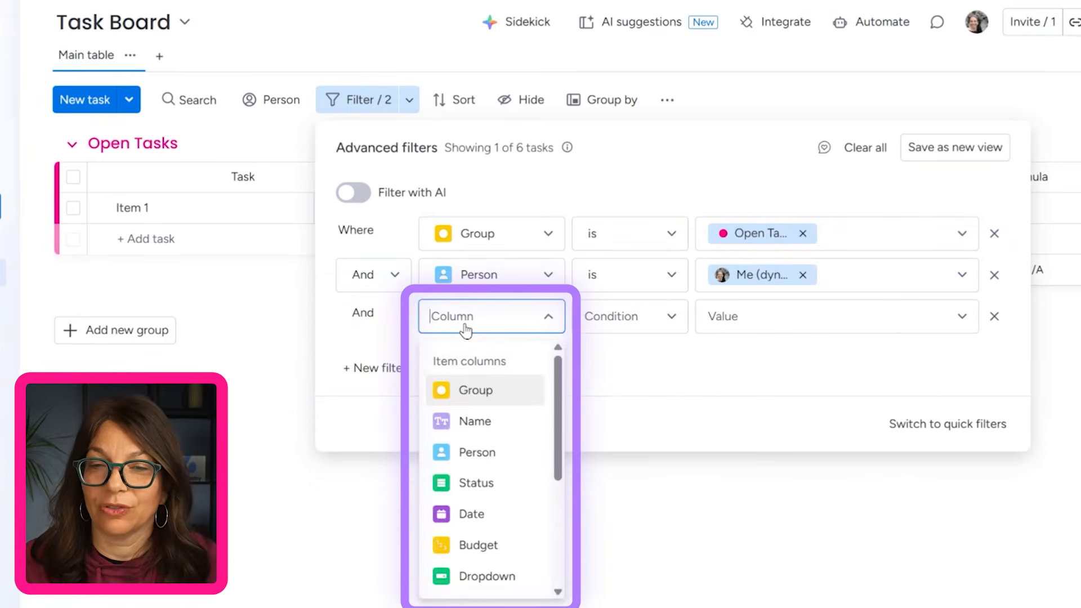
click(483, 514)
click(751, 334)
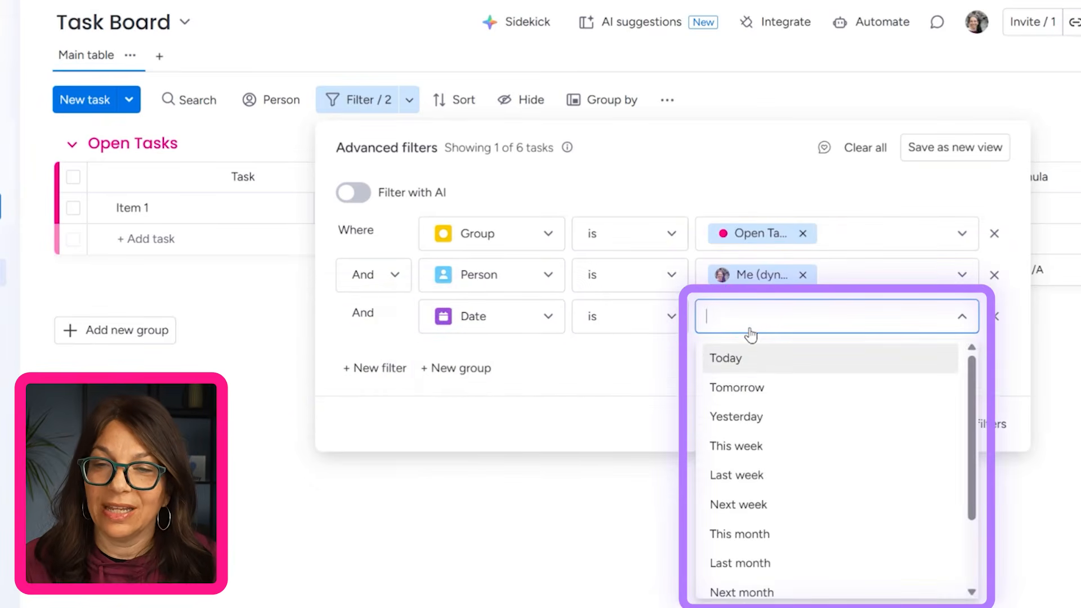
click(755, 368)
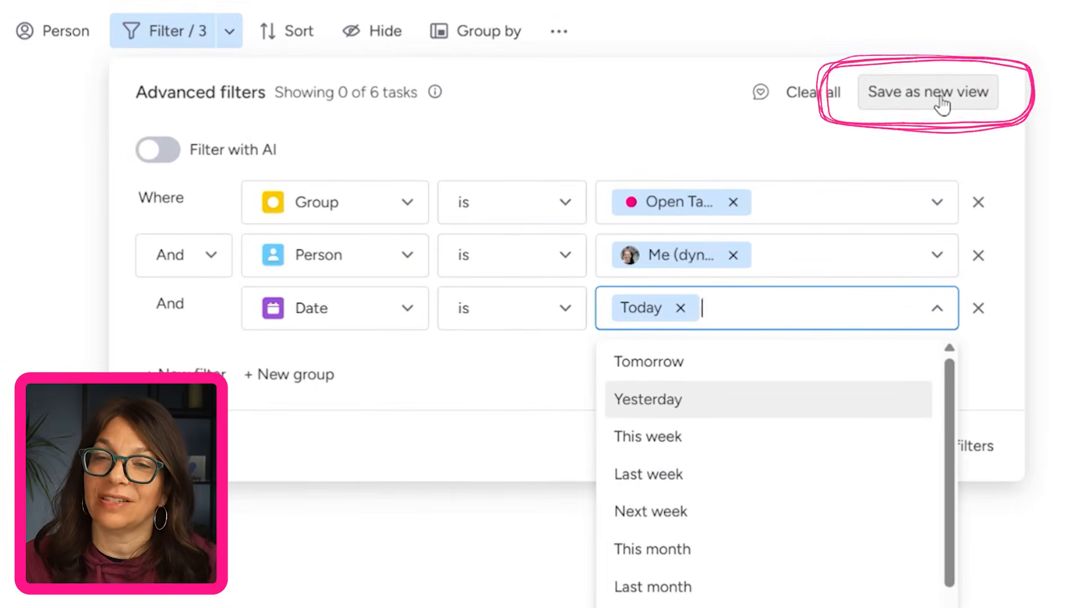
- Save the filtered board as a new view and rename it My Daily View
click(942, 104)
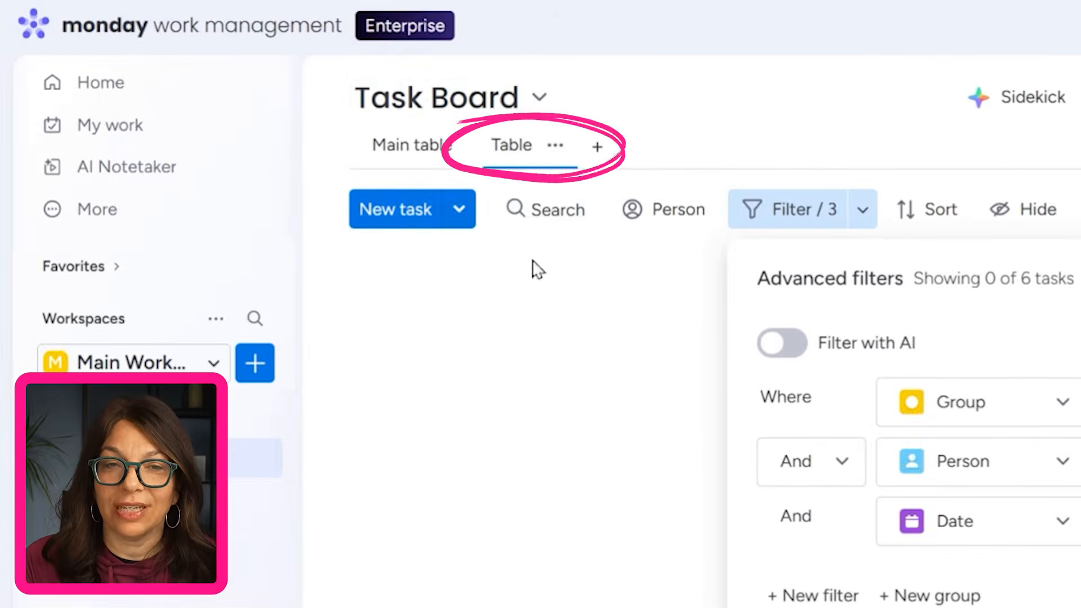
click(555, 148)
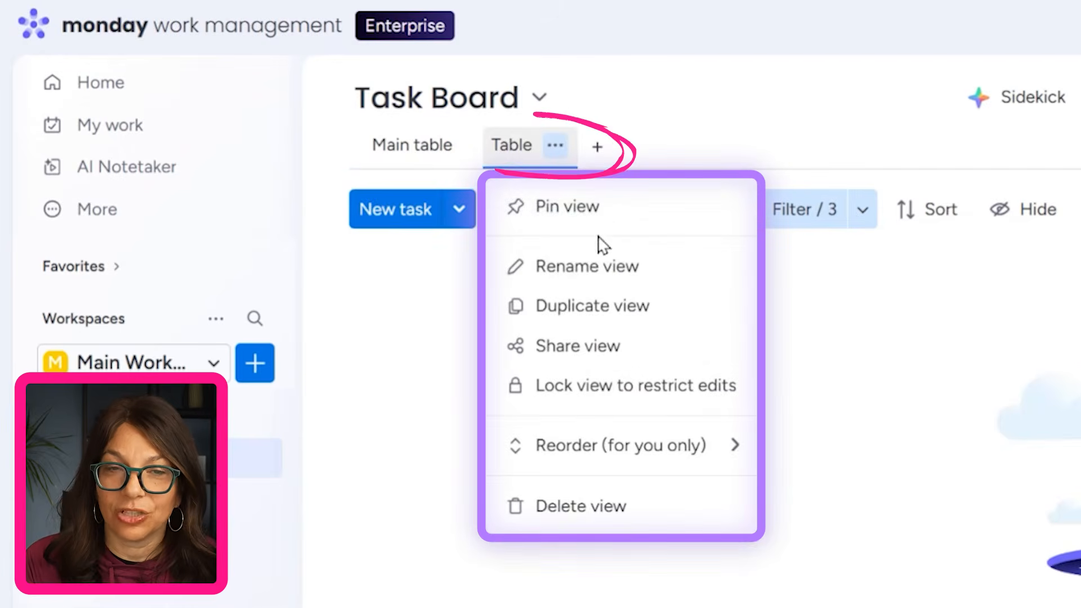
click(591, 273)
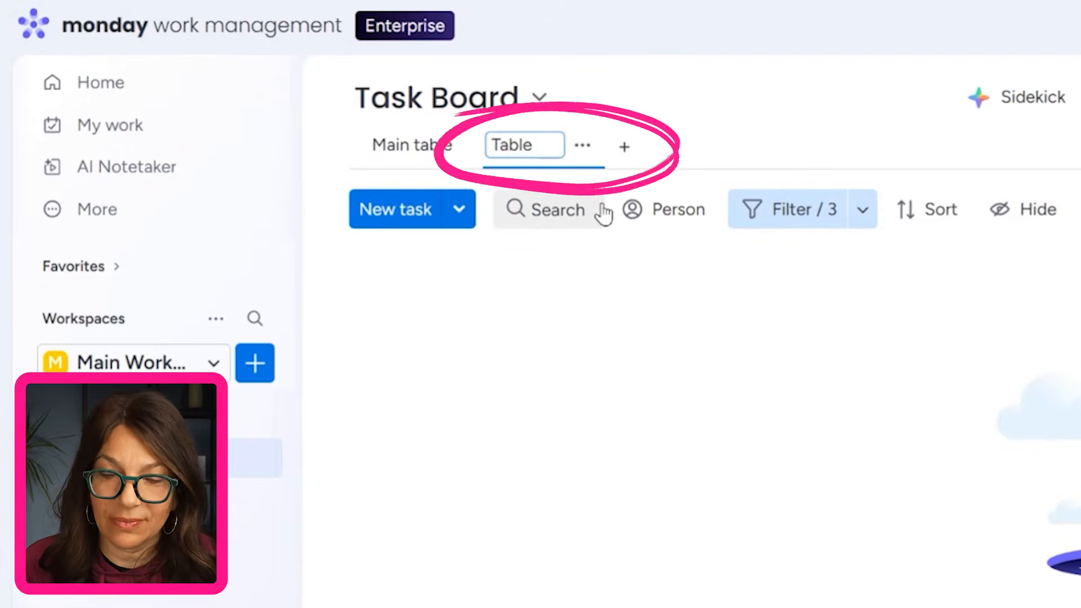
text(Ta)
key(BackSpace)
key(BackSpace)
text(M)
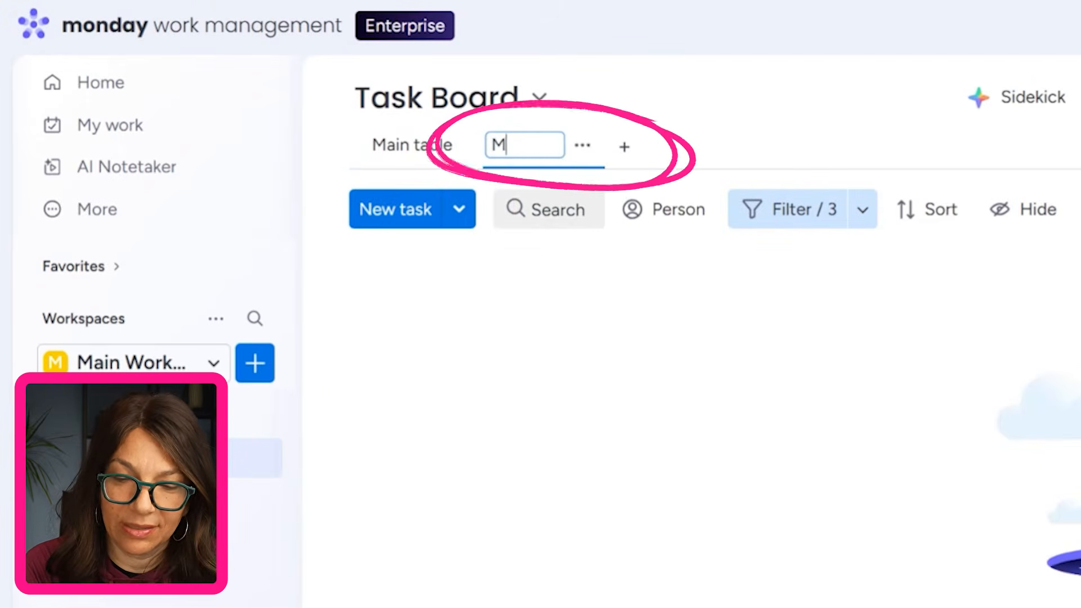
text(y Daily View)
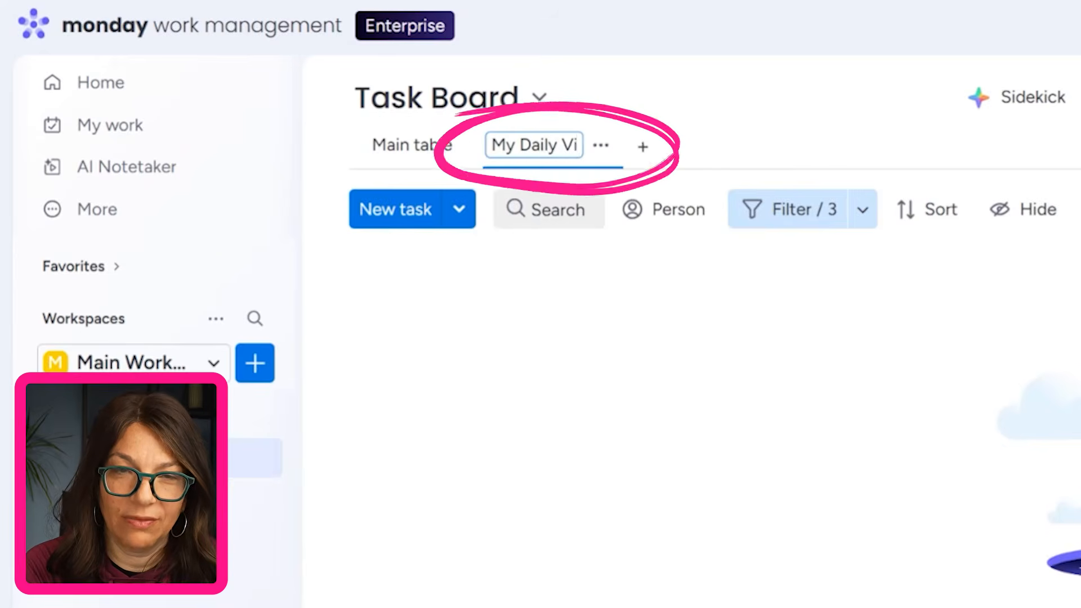
key(Return)
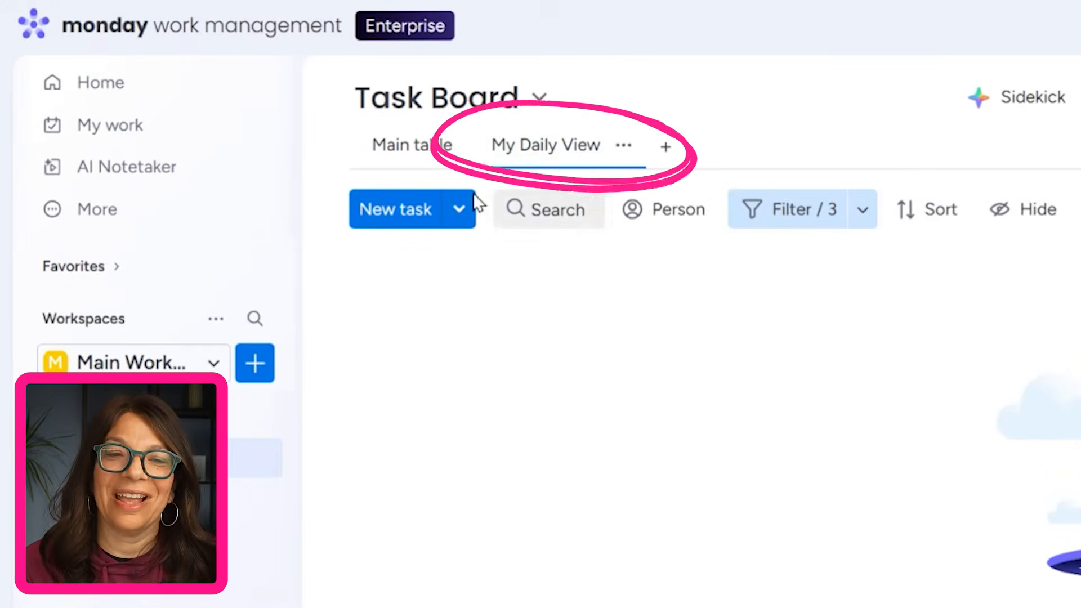
- Return to the Main table and set Item 1's date to today, Dec 14
click(399, 157)
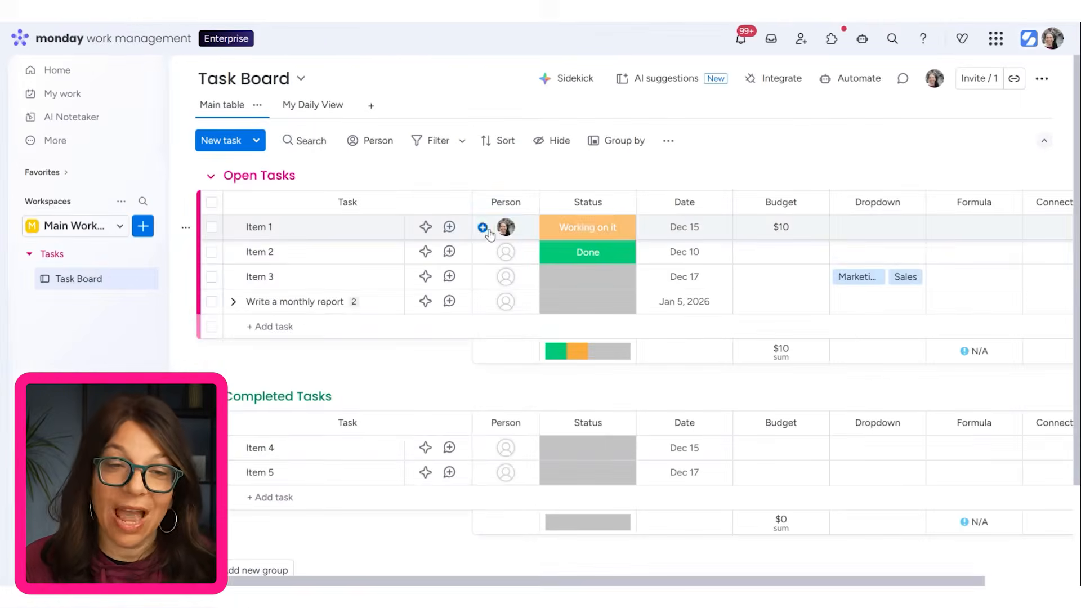
click(673, 225)
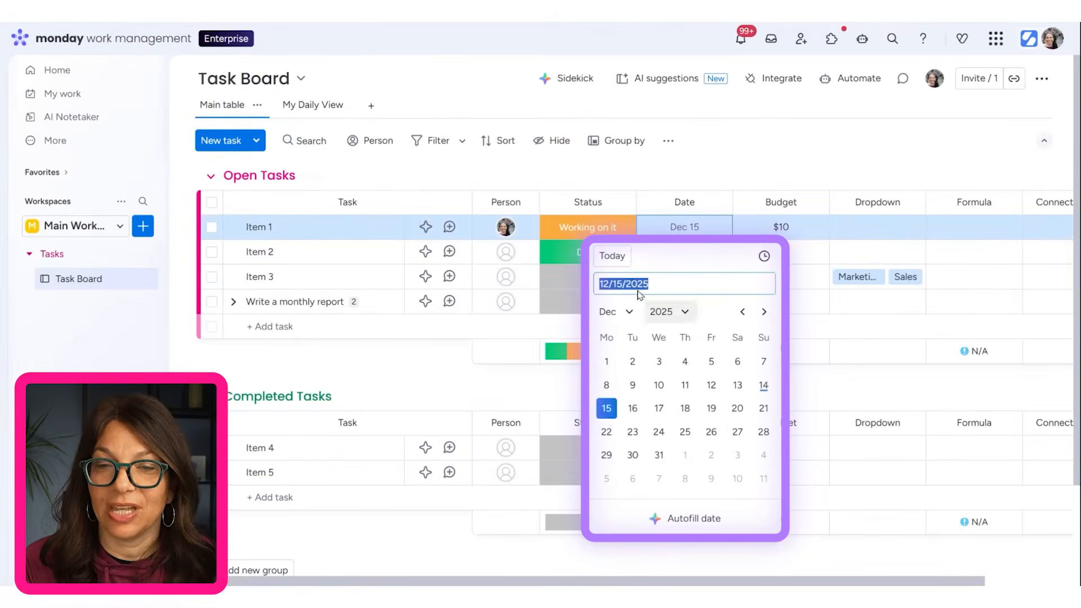
click(613, 256)
key(Escape)
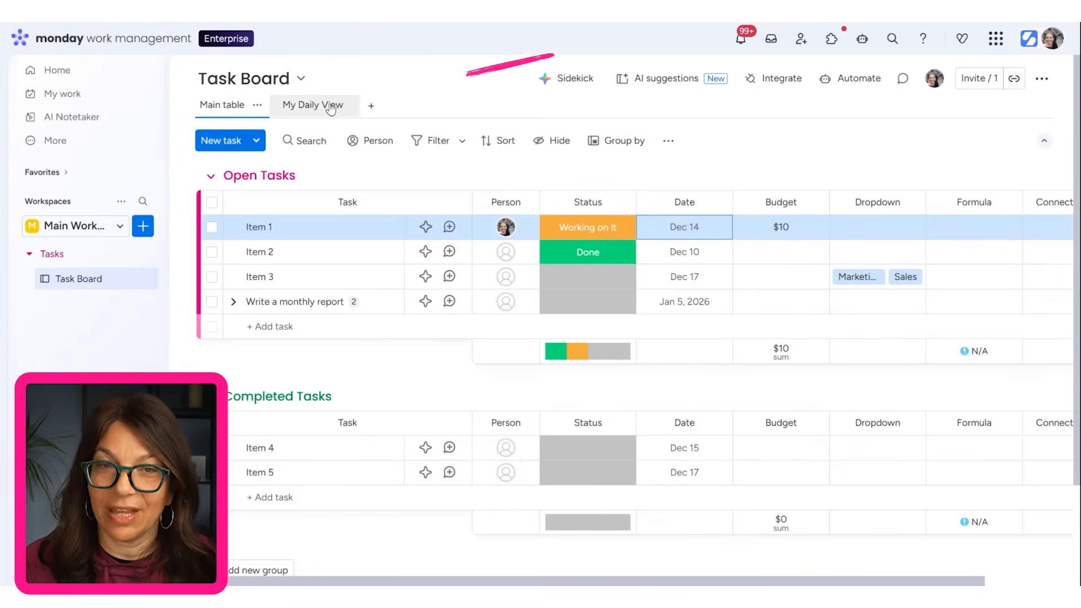
- In My Daily View, hide all columns except Person, Status and Date
click(313, 107)
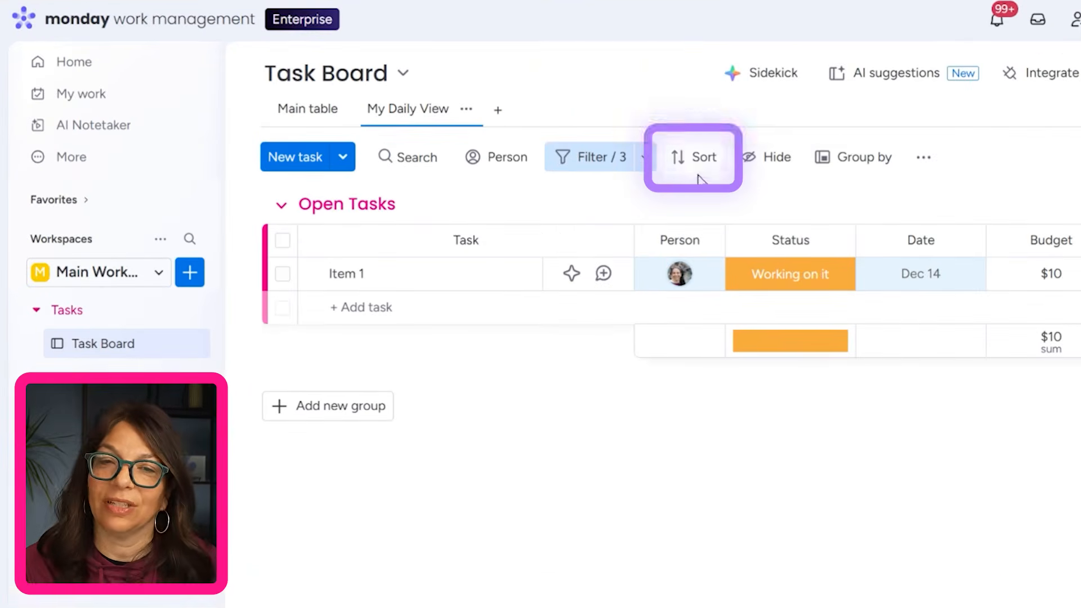
click(766, 160)
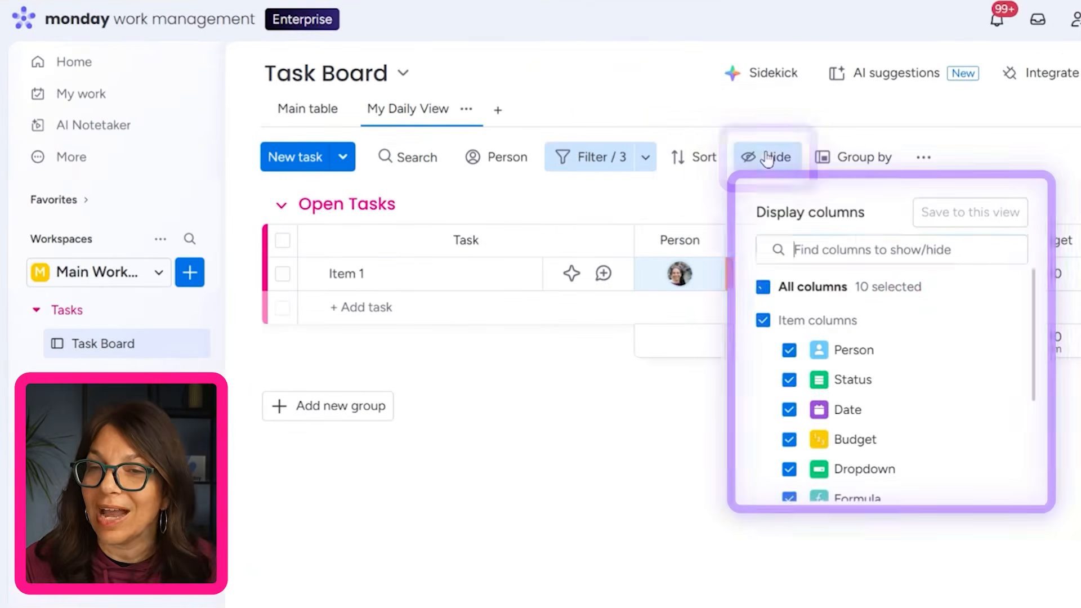
click(764, 287)
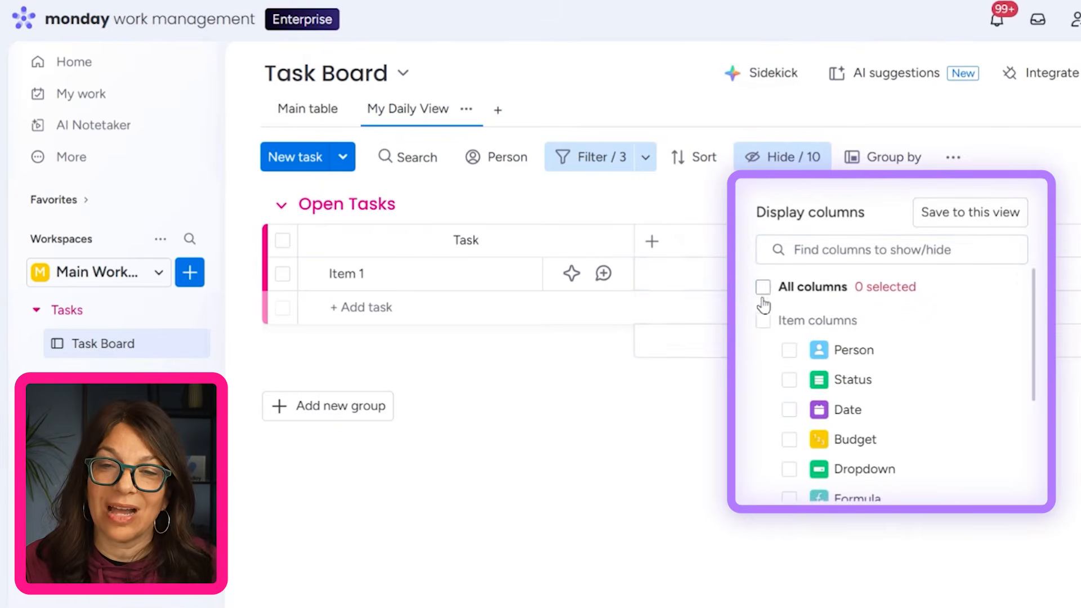
click(790, 351)
click(790, 380)
click(790, 410)
key(Escape)
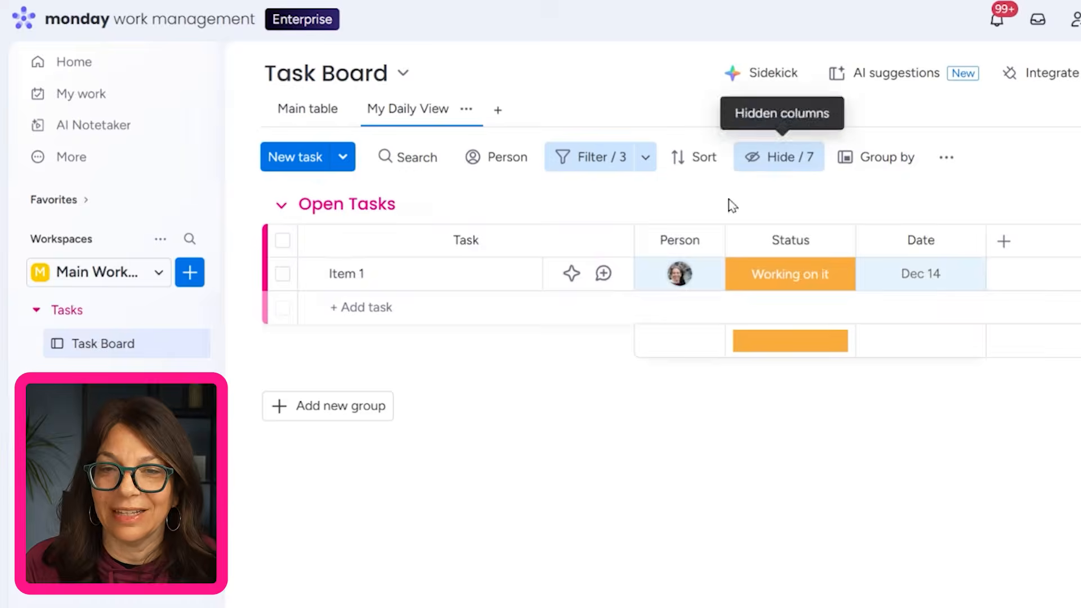
- Return to the Main table and group its items by Status
click(269, 109)
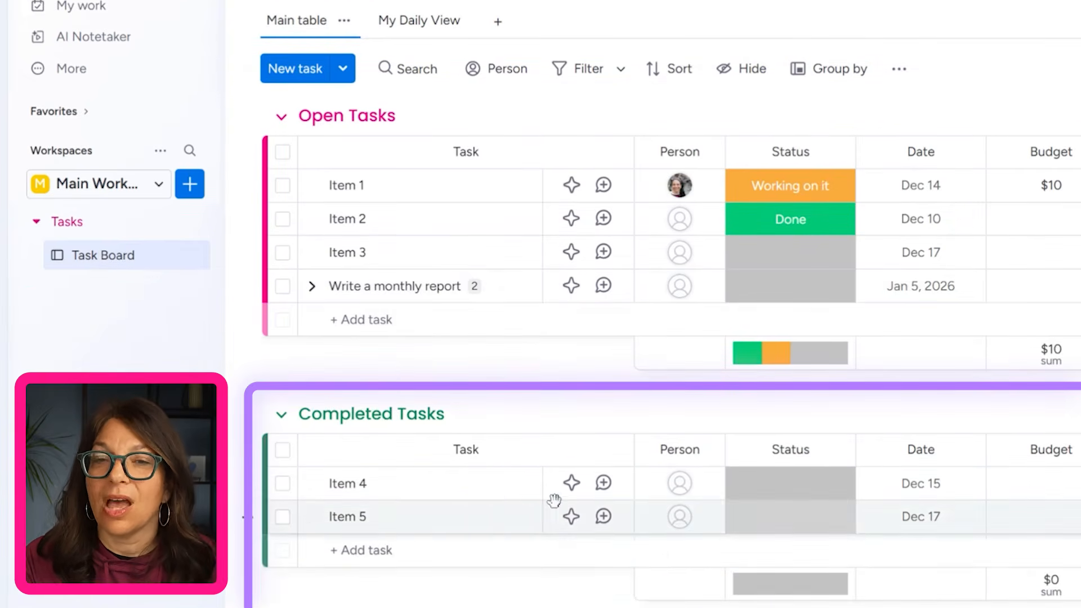
click(818, 76)
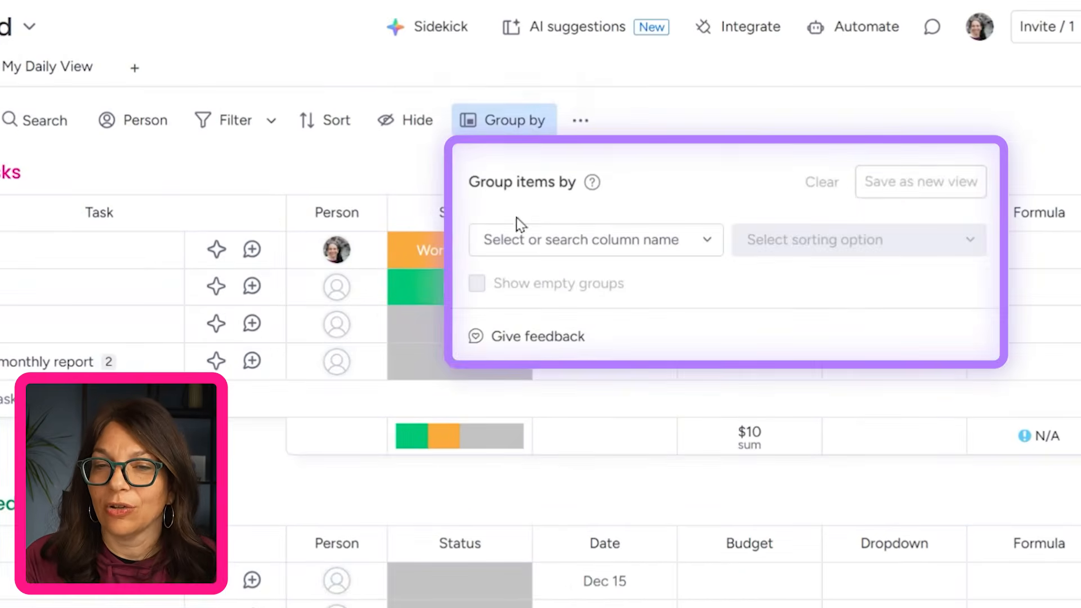
click(641, 248)
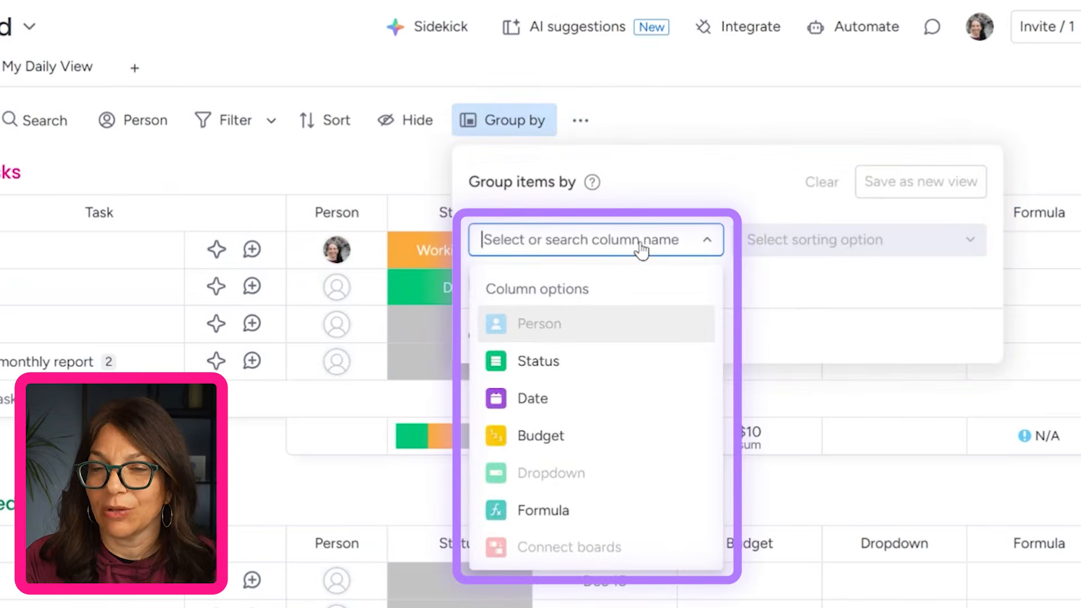
click(562, 365)
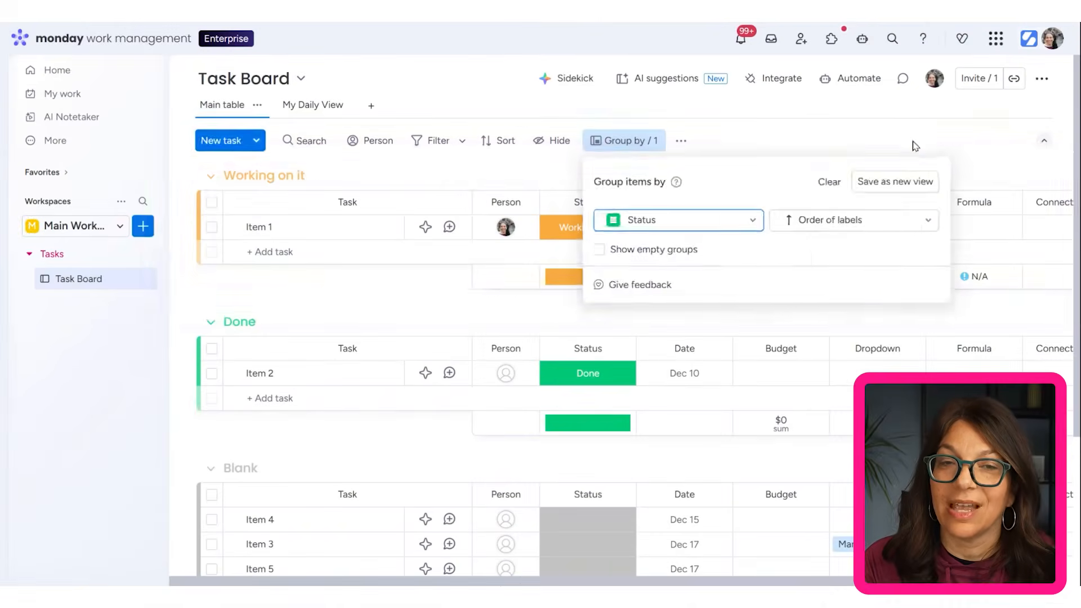
click(946, 122)
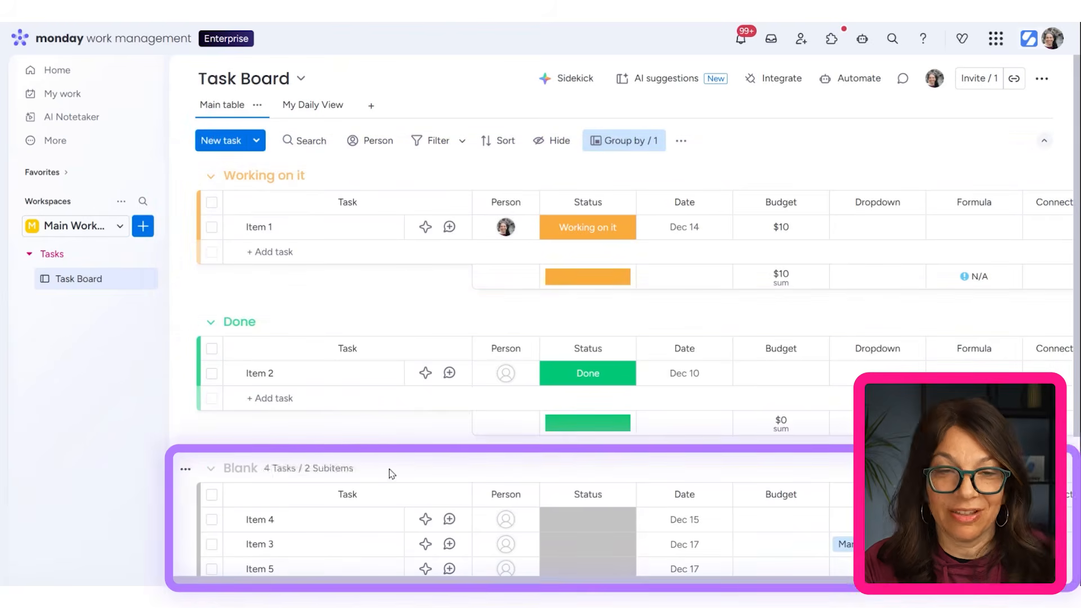
- Set Item 4's status to Not Started and Item 3's status to Working on it in the Blank group
click(626, 527)
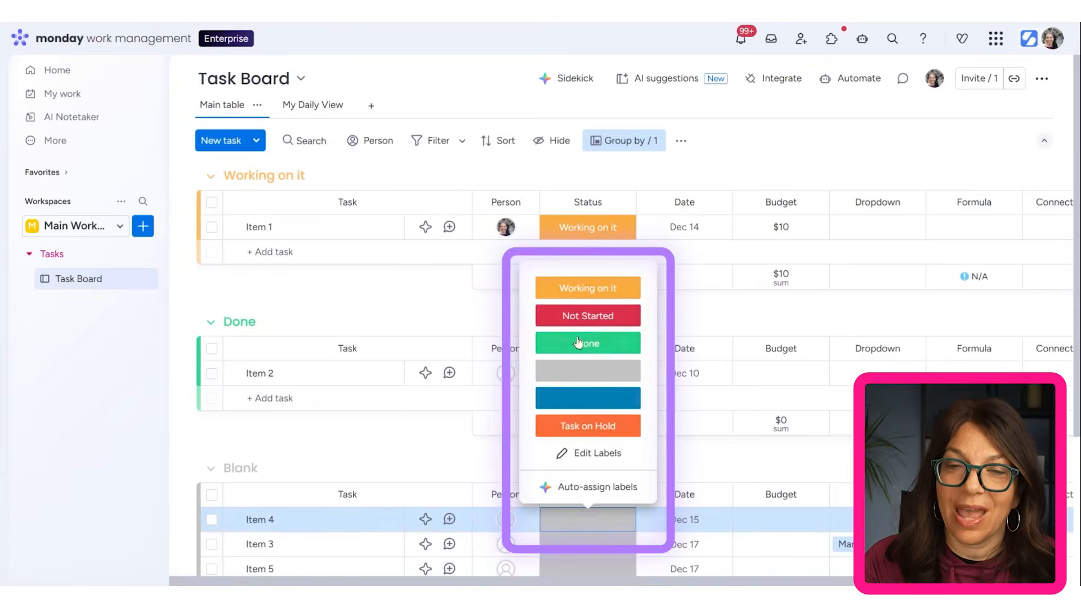
click(583, 316)
click(614, 544)
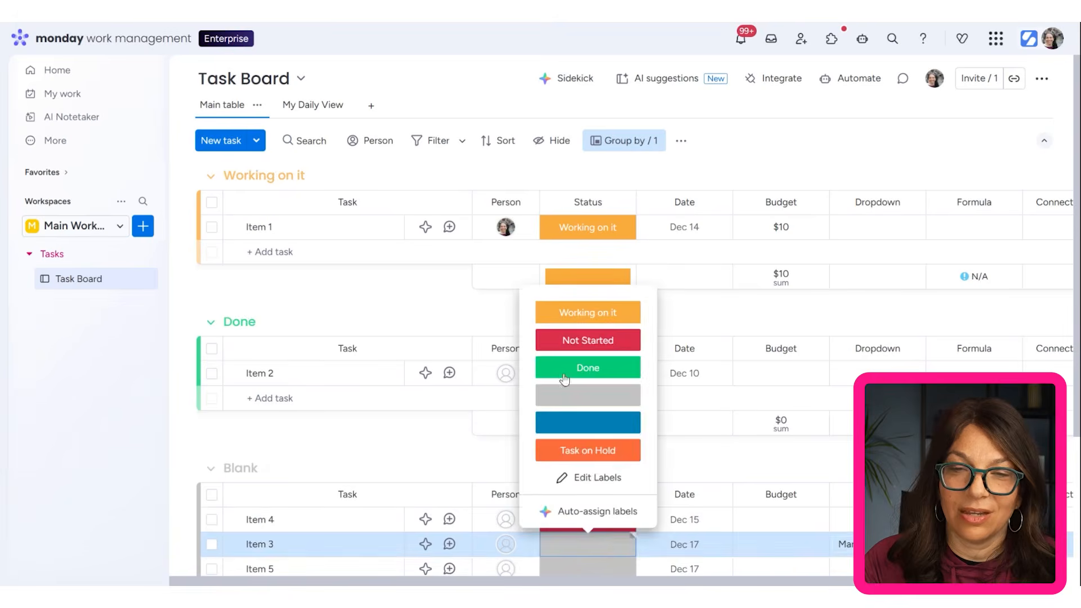
scroll(573, 405, down, 5)
click(580, 358)
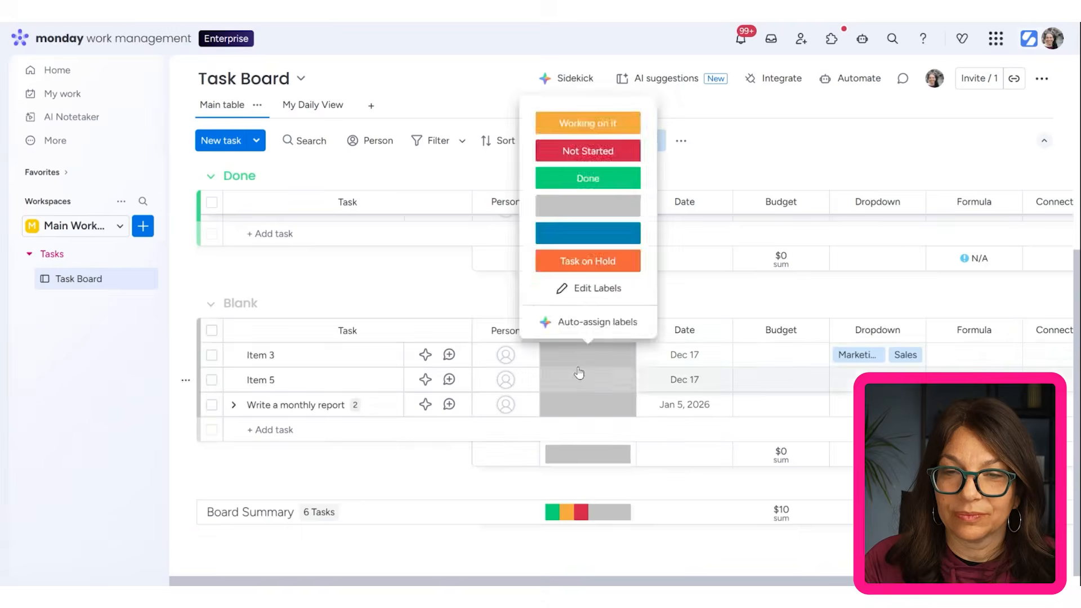
click(581, 363)
click(580, 358)
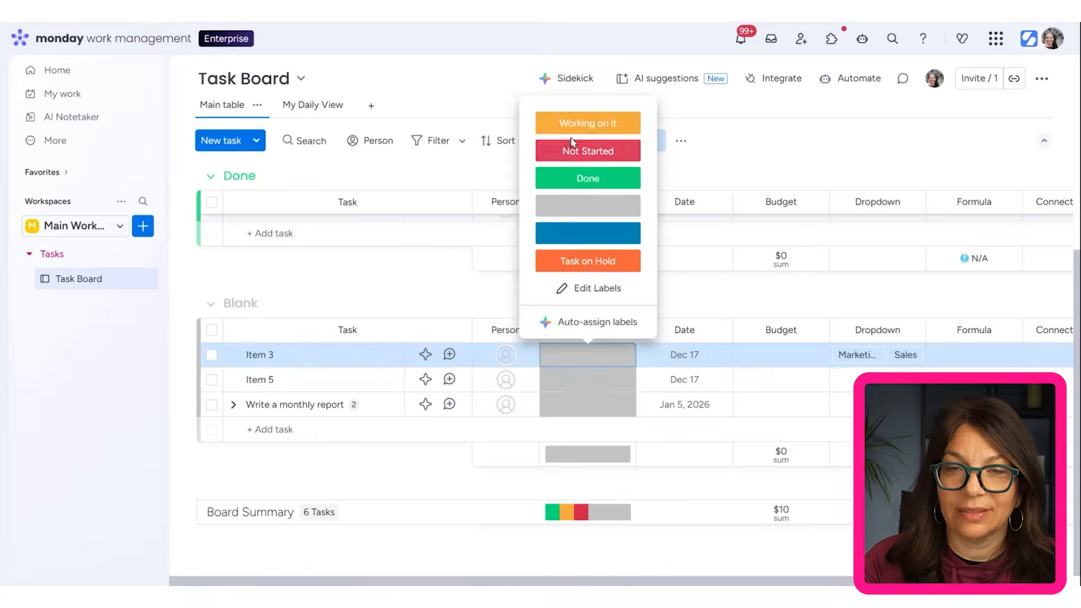
click(572, 130)
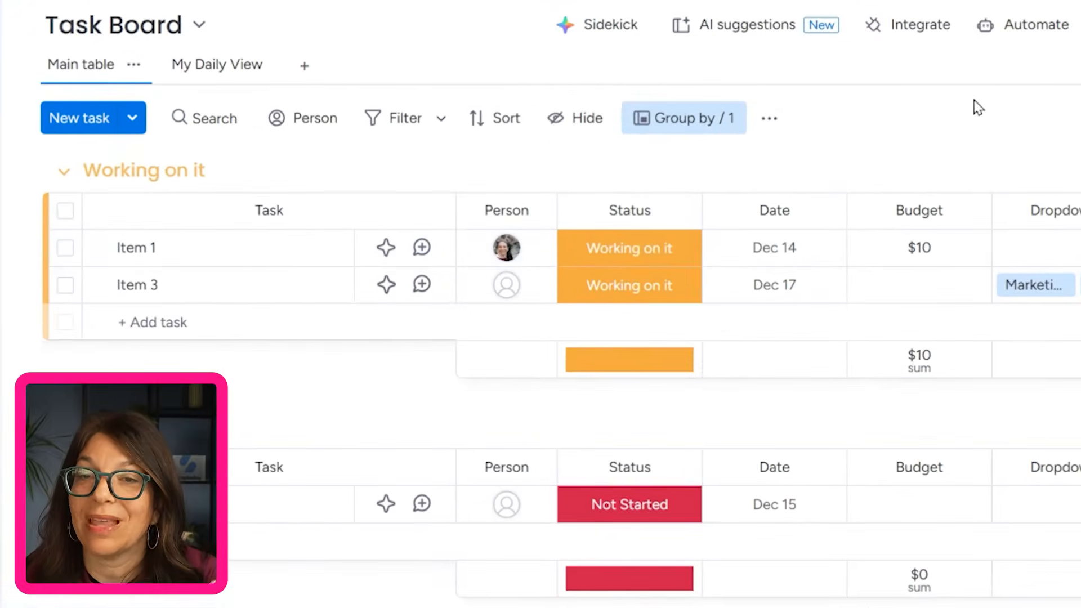
click(769, 119)
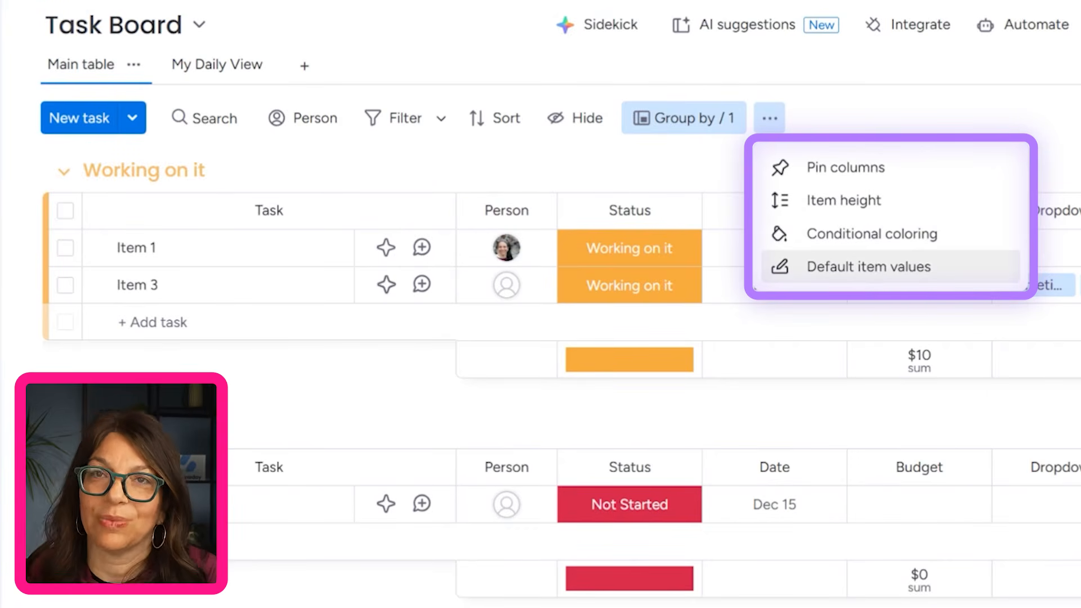
click(590, 251)
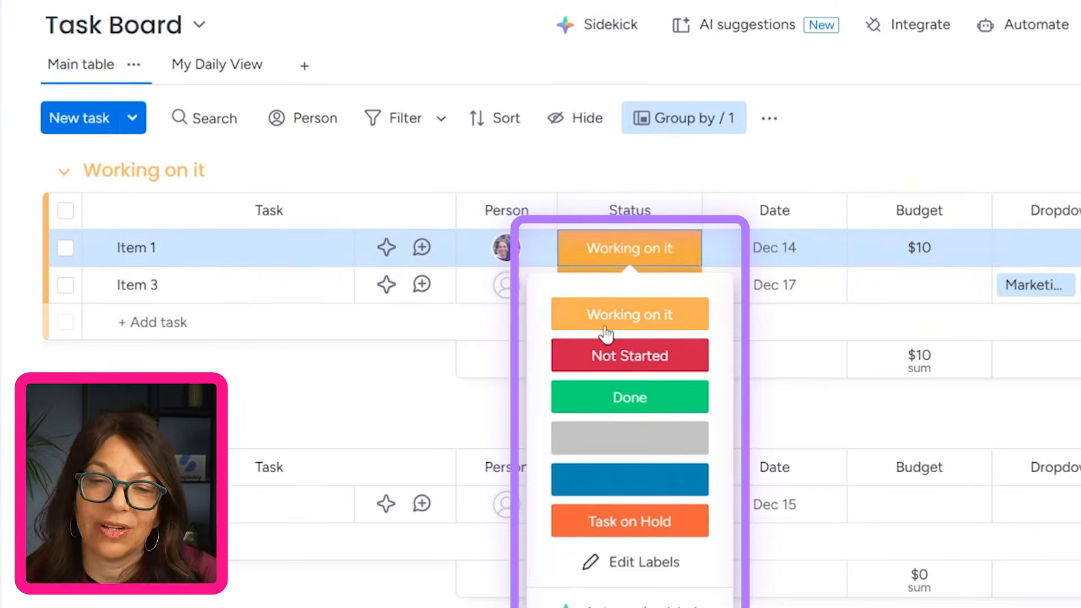
click(905, 170)
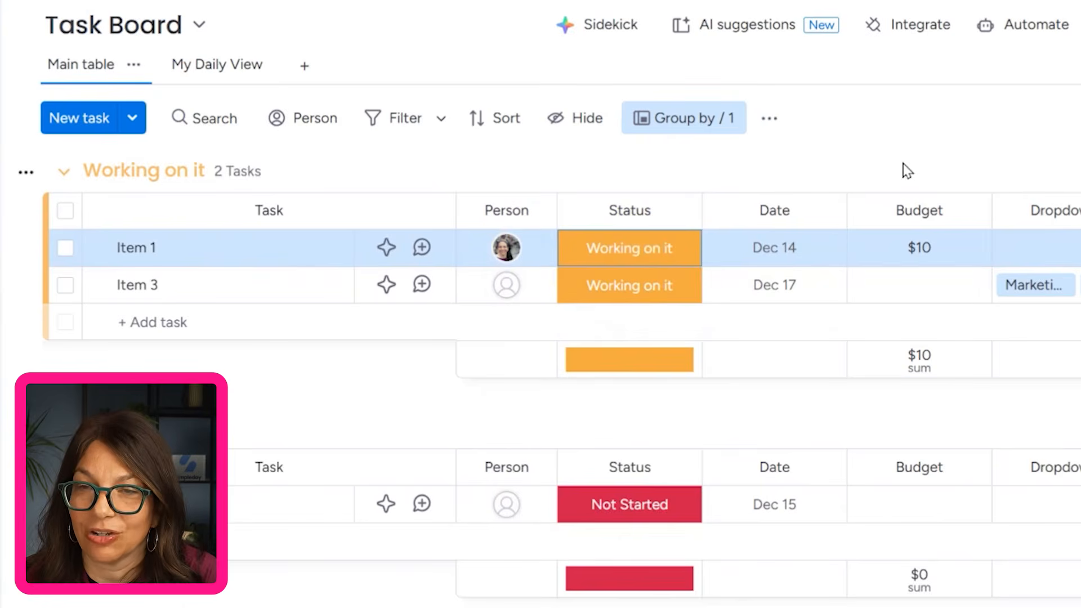
- Add a customizable view and generate it with the AI prompt "show me a chart of all of my tasks and how many are in each status"
click(304, 67)
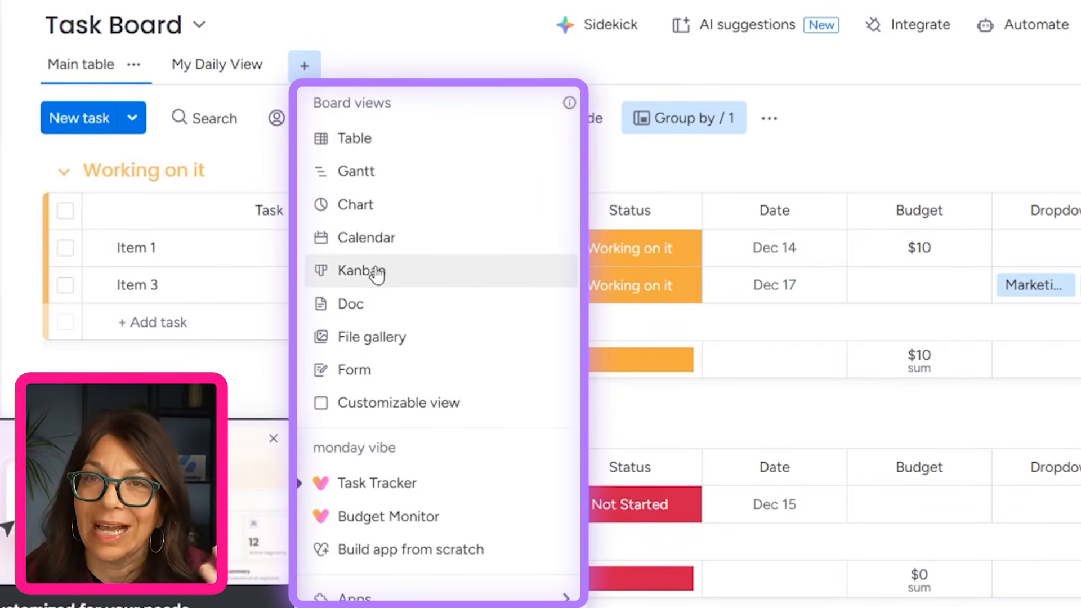
click(389, 408)
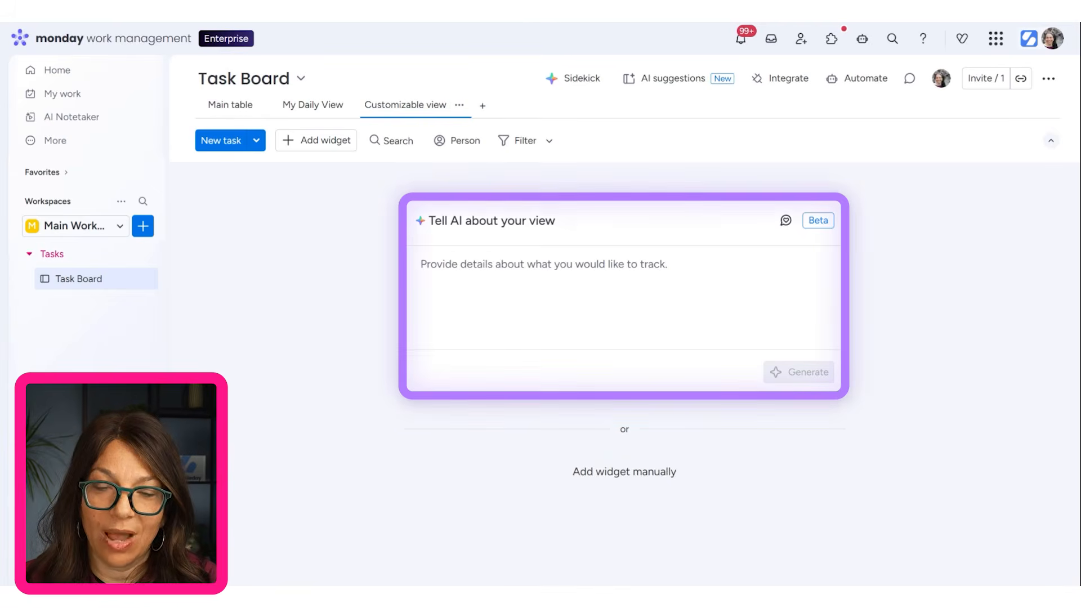
click(466, 270)
text(show )
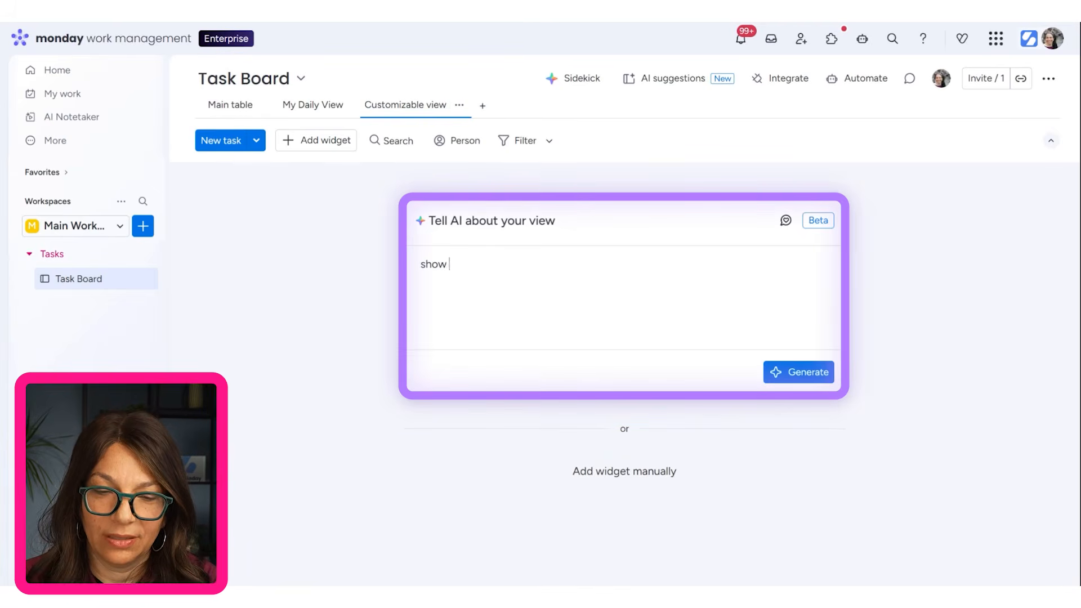
text(me a chart of al)
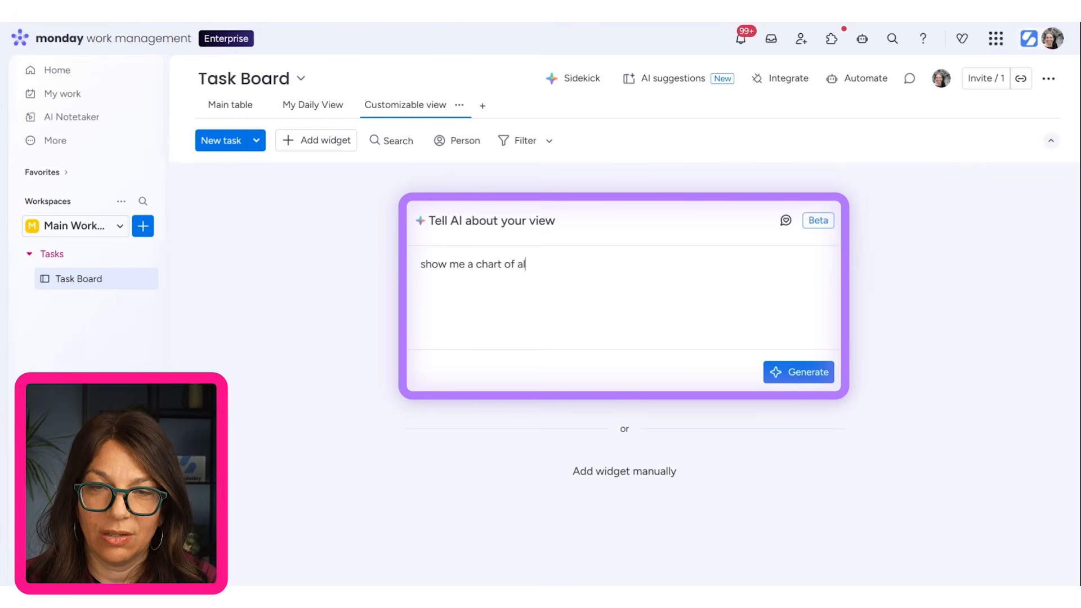
text(l of my tasks)
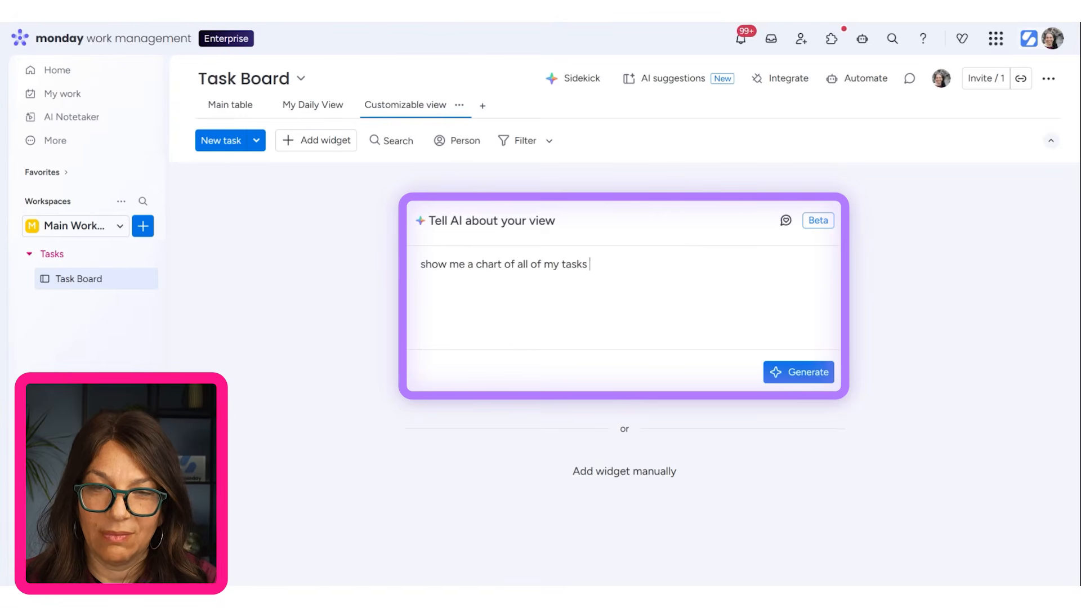
text( and how many are )
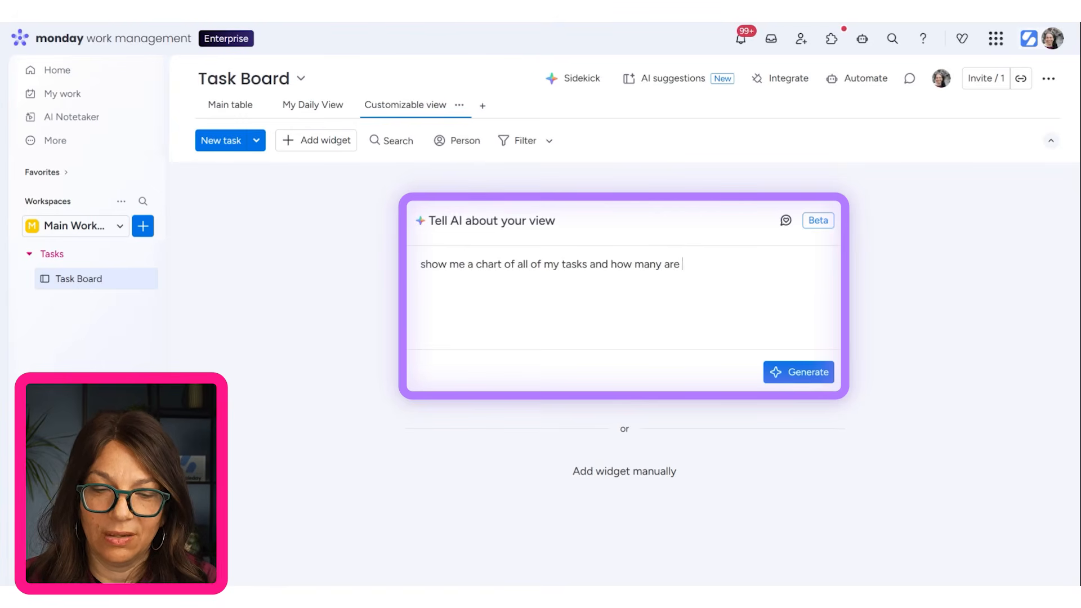
text(in each stat)
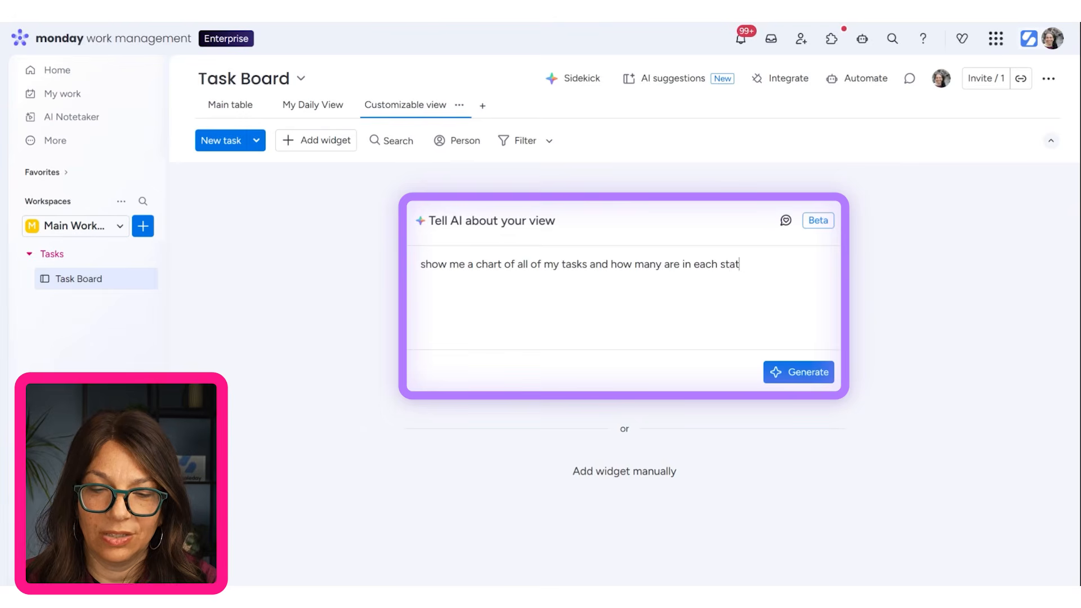
text(us)
key(Return)
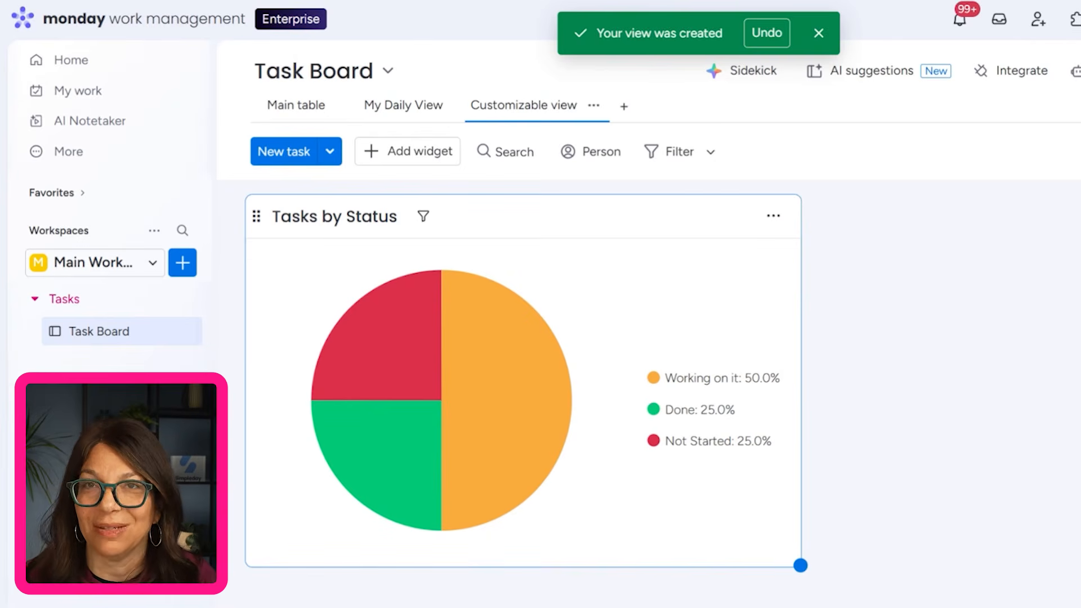
- Browse the widgets available for the customizable view, including the Recommended and Staying on Top categories in the Widgets Center
click(394, 153)
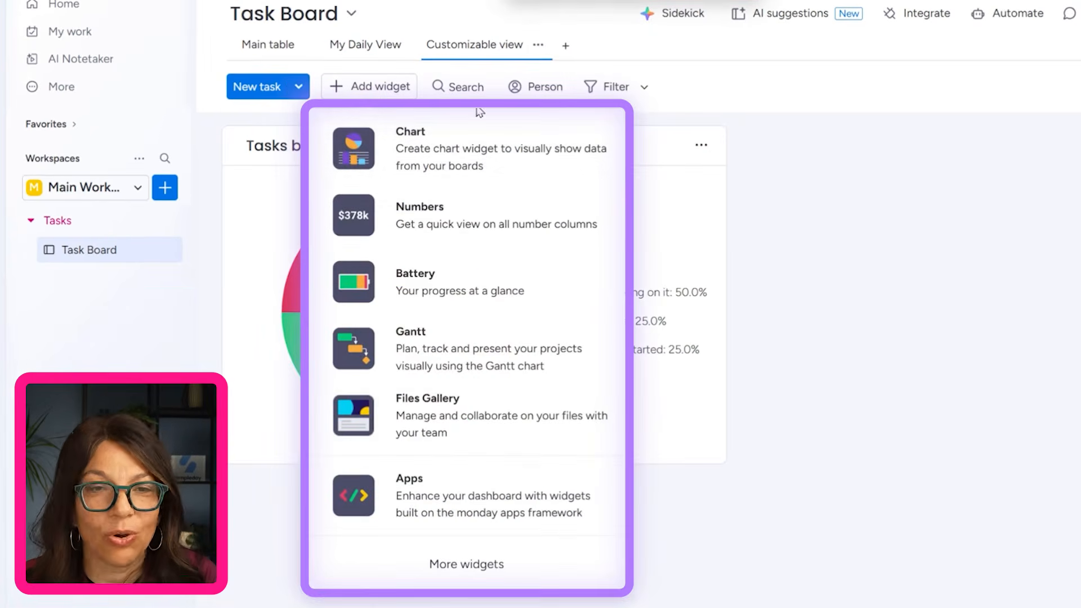
click(475, 566)
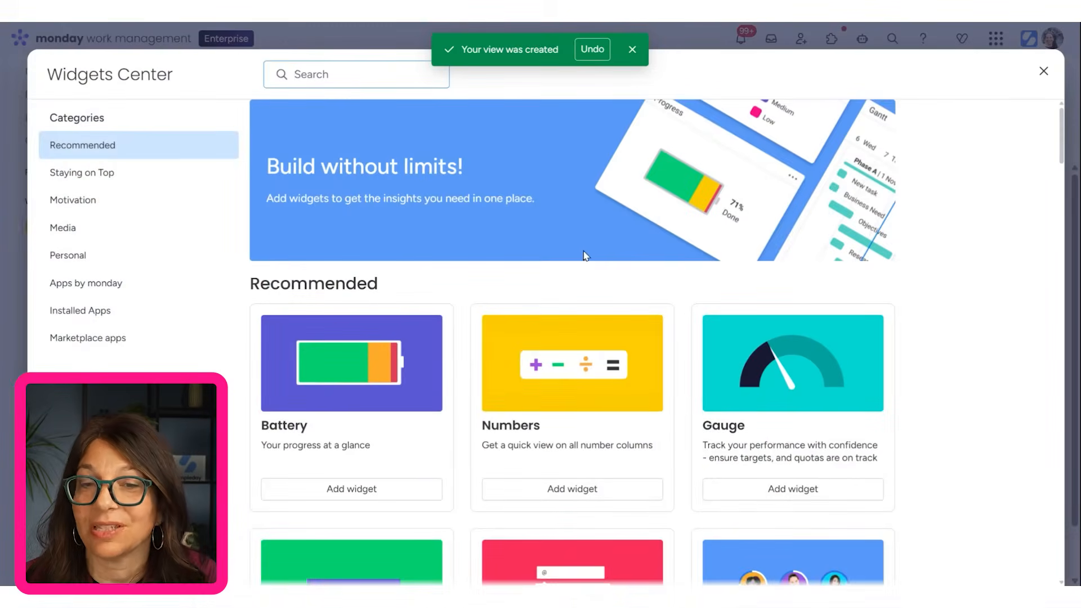
scroll(586, 256, down, 20)
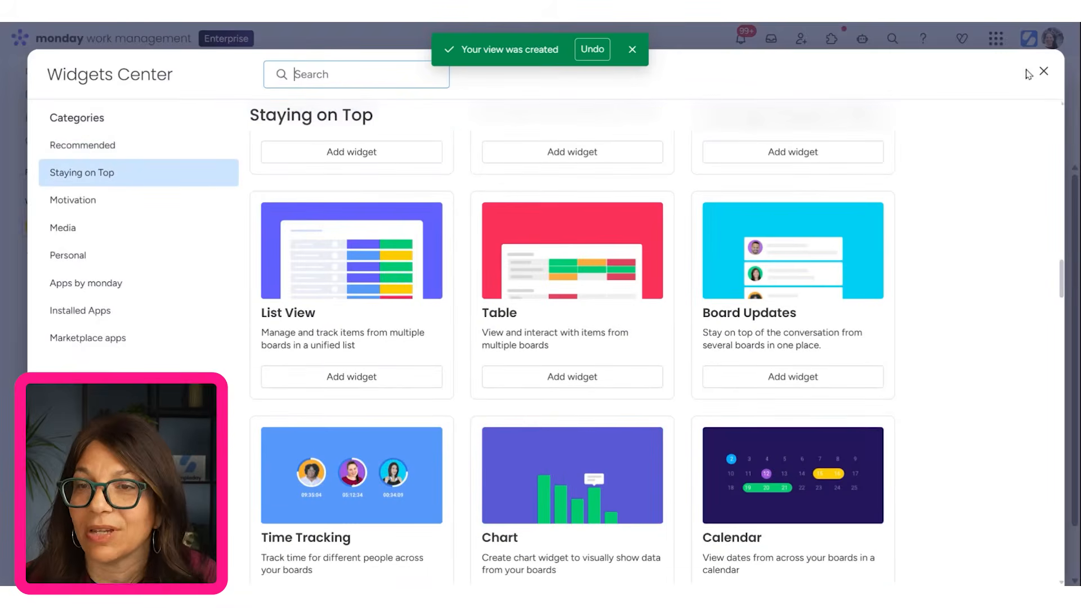
click(1044, 72)
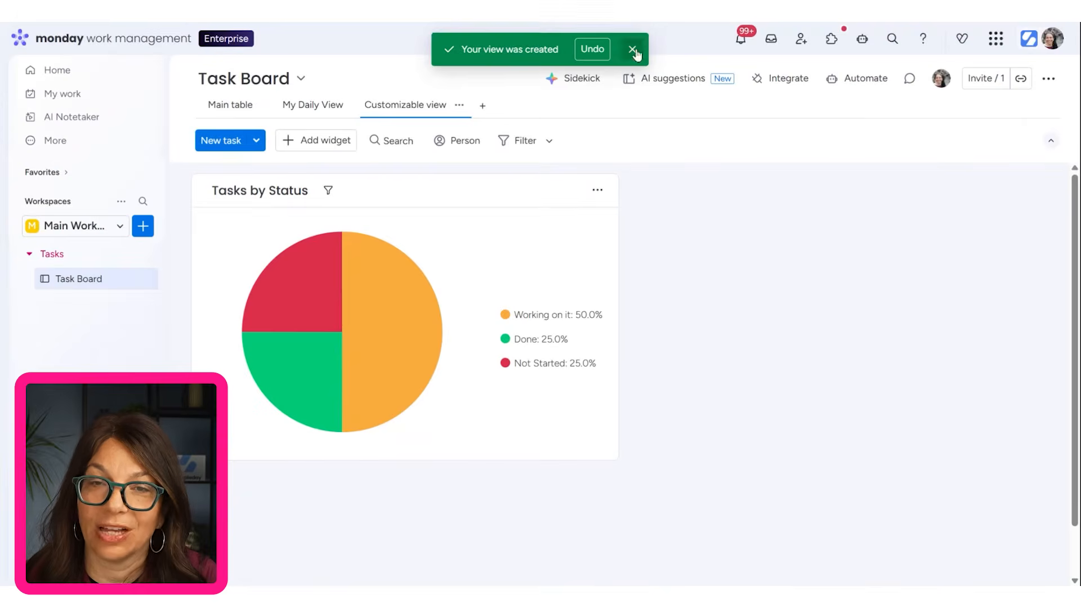
click(633, 50)
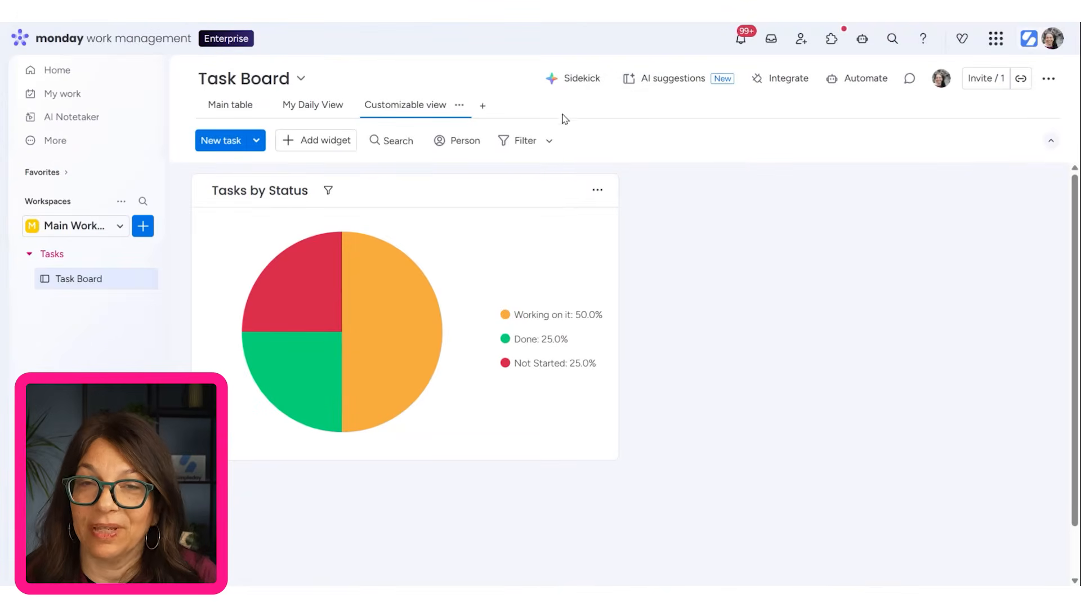
- Return to the Main table and ask Sidekick to "create a dropdown column with all of the states in the us"
click(231, 104)
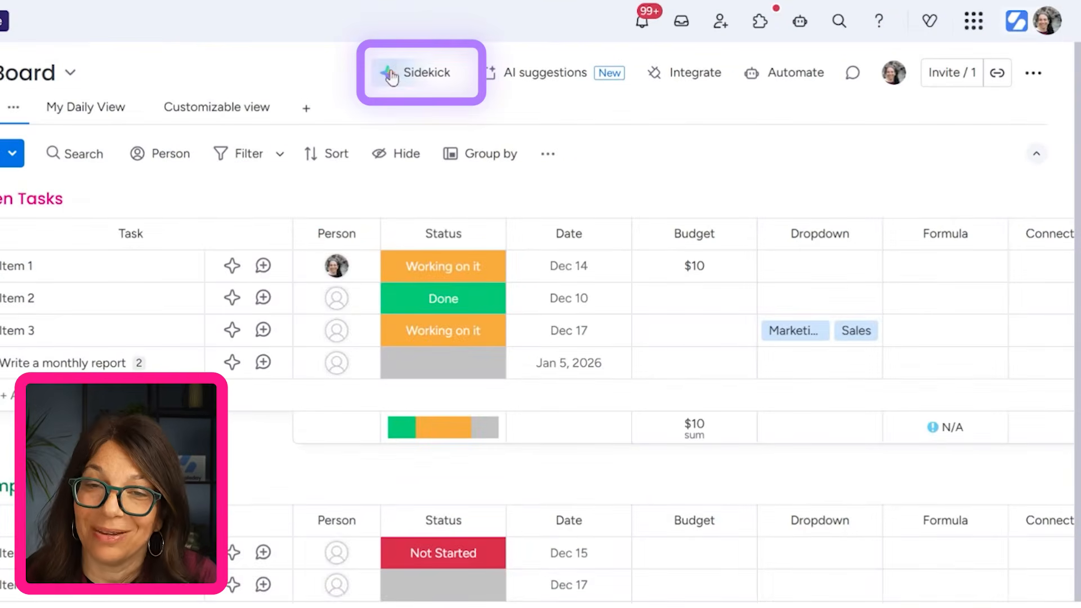
click(420, 78)
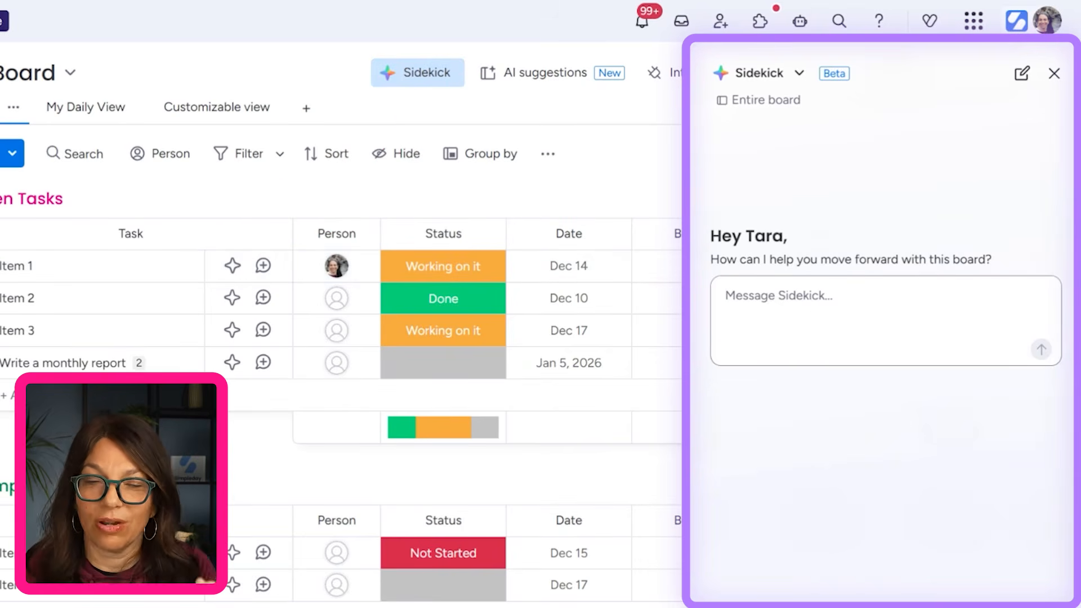
text(create)
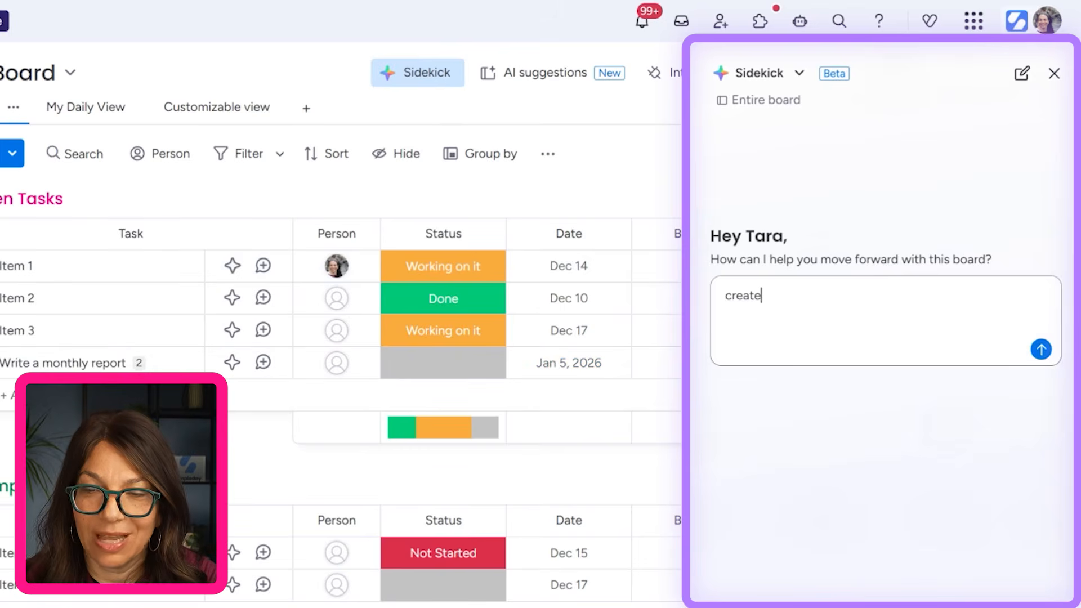
text( a dropdo)
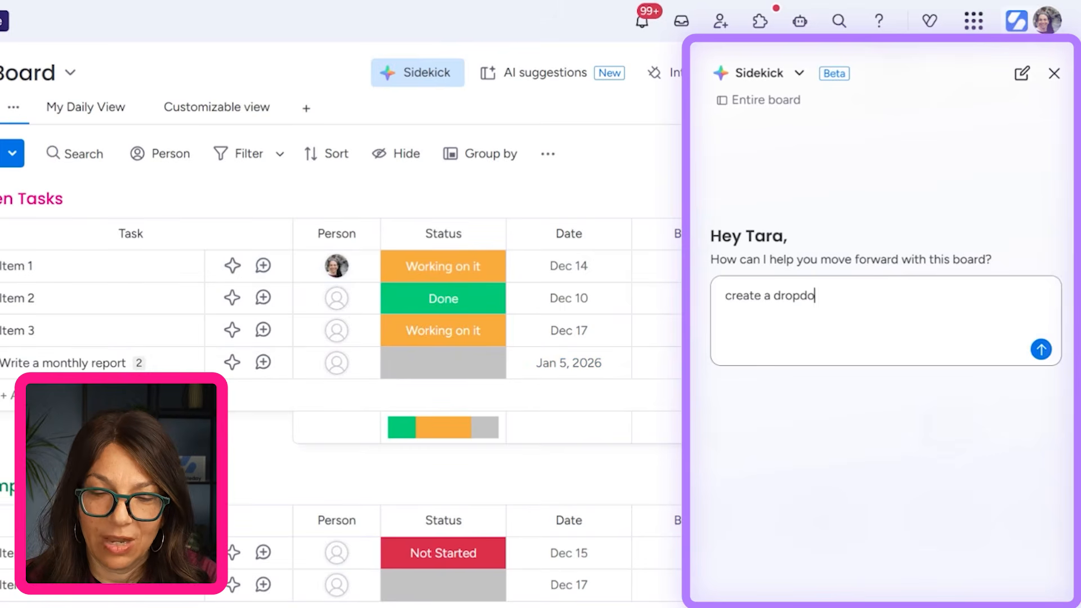
text(wn column with a)
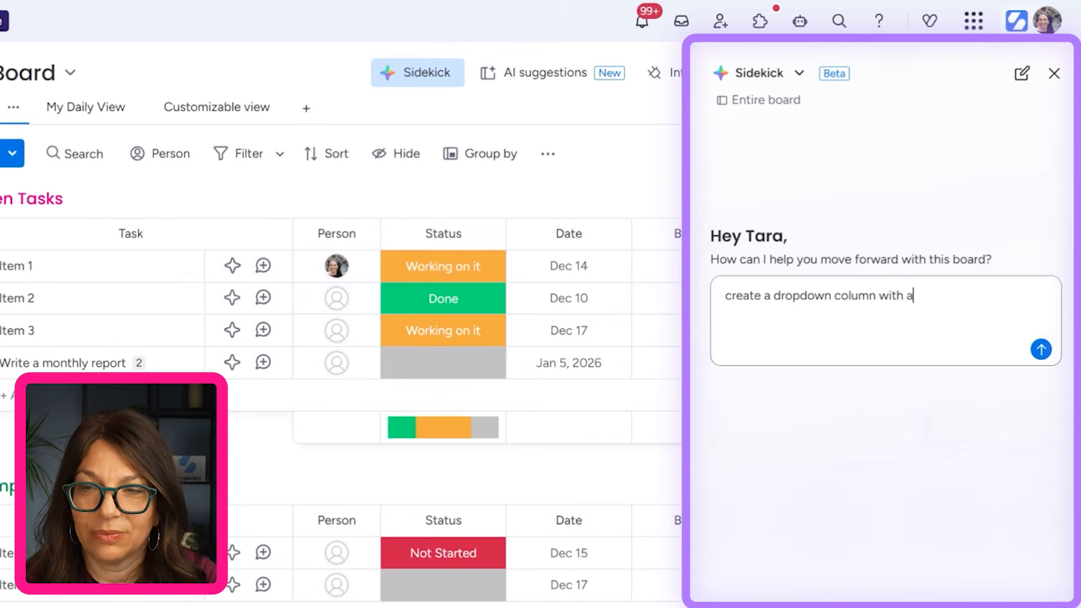
text(ll of the states)
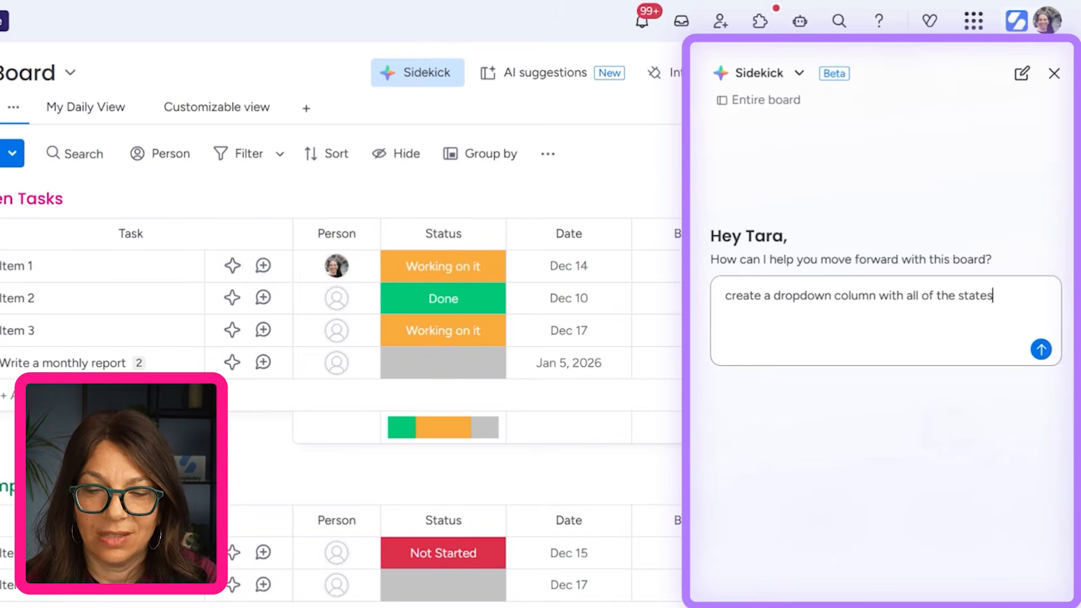
text( in the us)
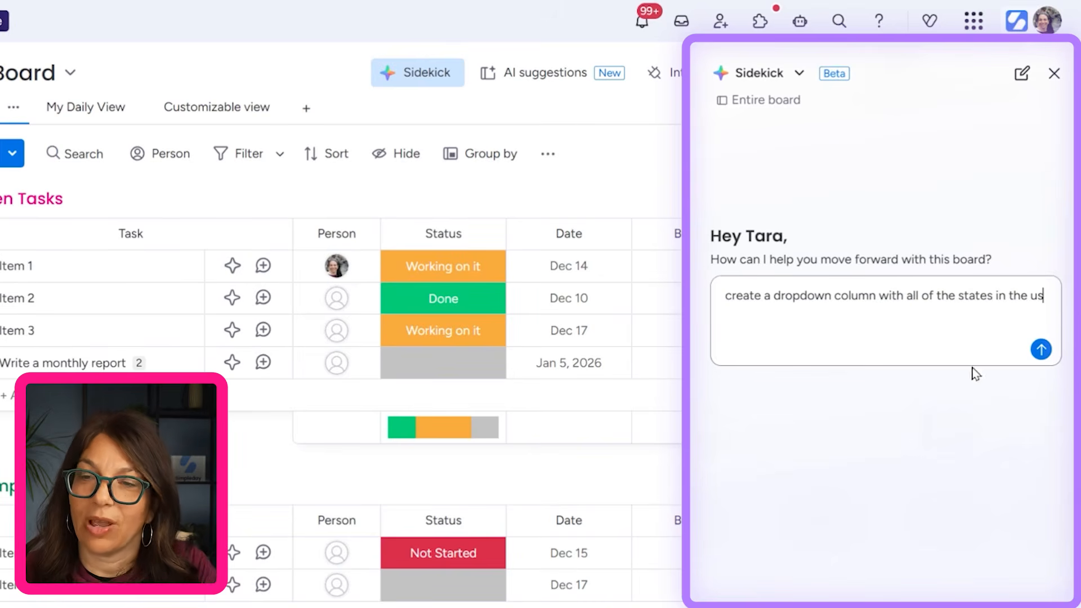
click(1041, 350)
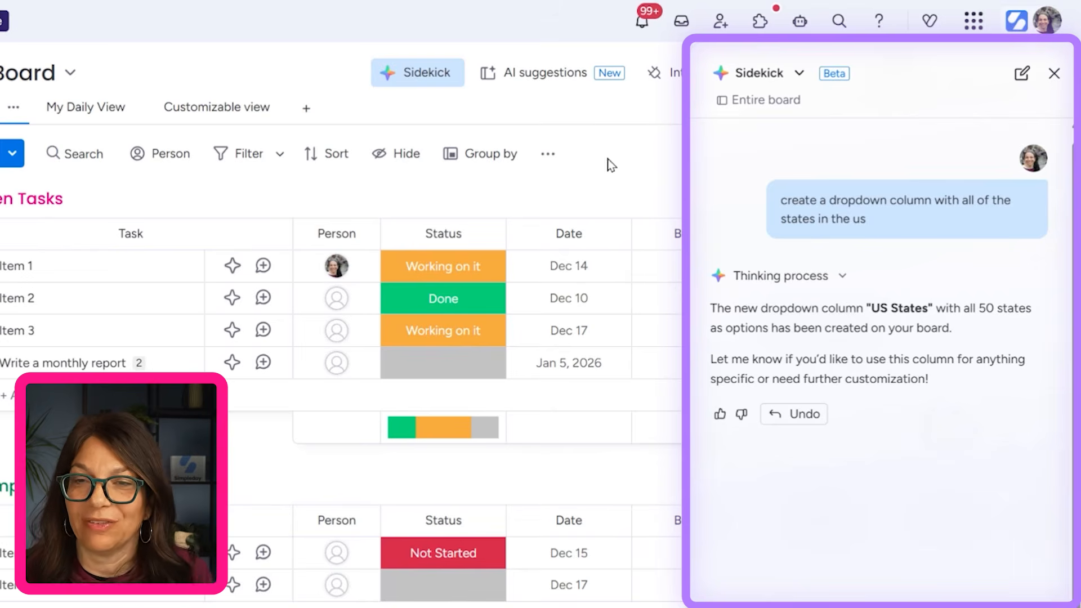
click(1054, 73)
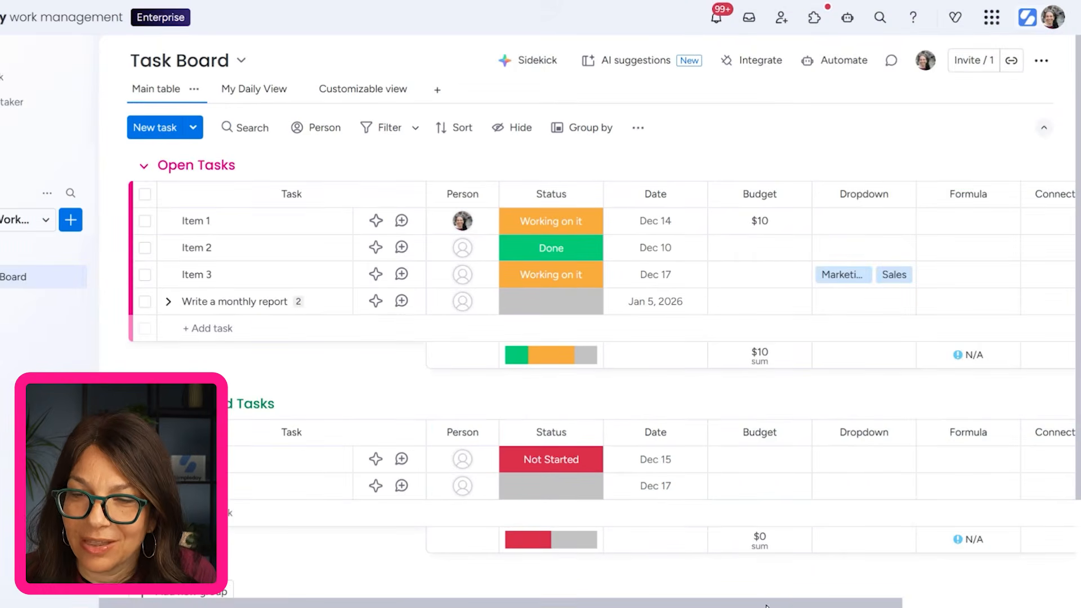
- Examine the dropdown labels offered in the US States column for Item 2
drag(772, 603, 985, 591)
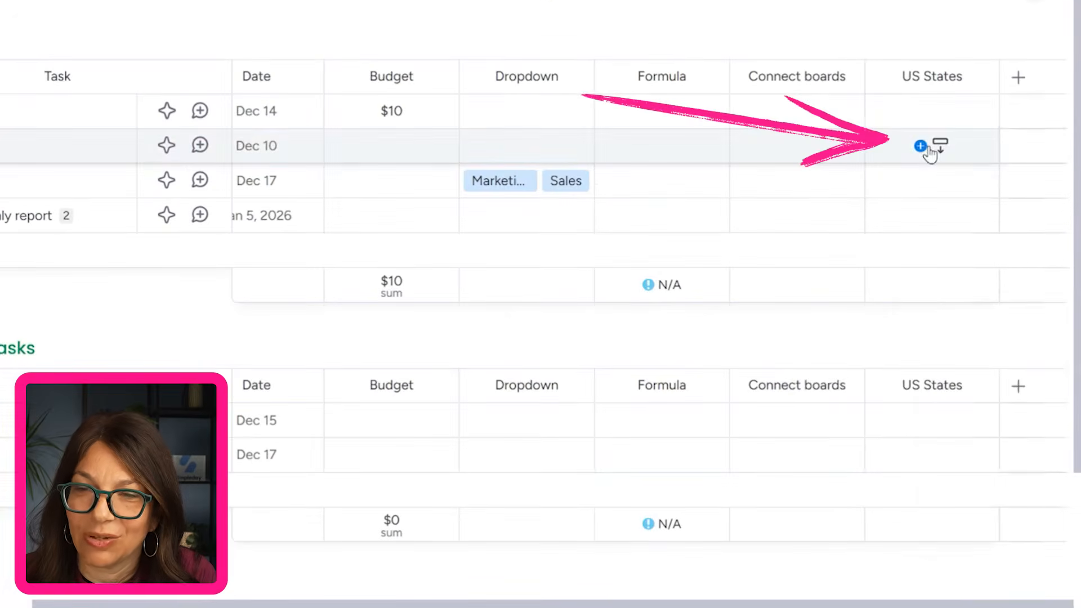
click(958, 248)
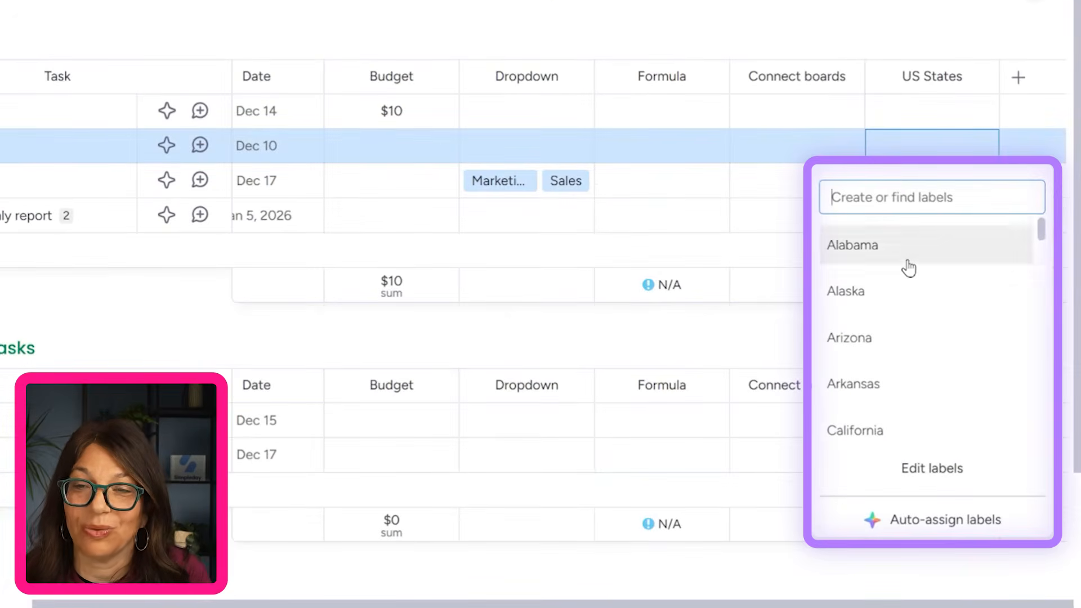
scroll(916, 288, down, 3)
scroll(916, 310, down, 10)
scroll(918, 316, up, 15)
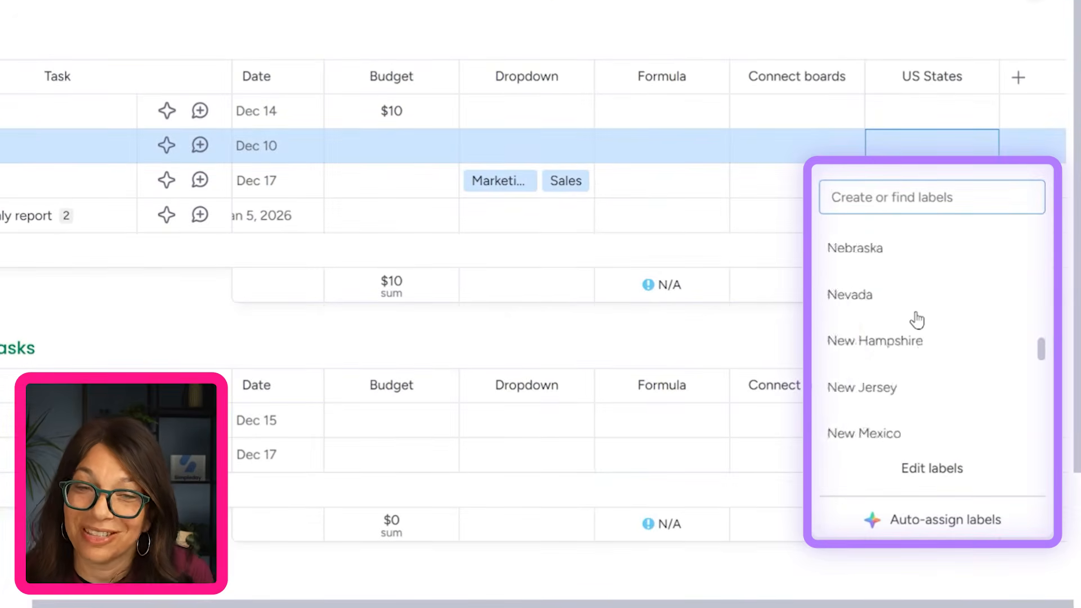
click(697, 10)
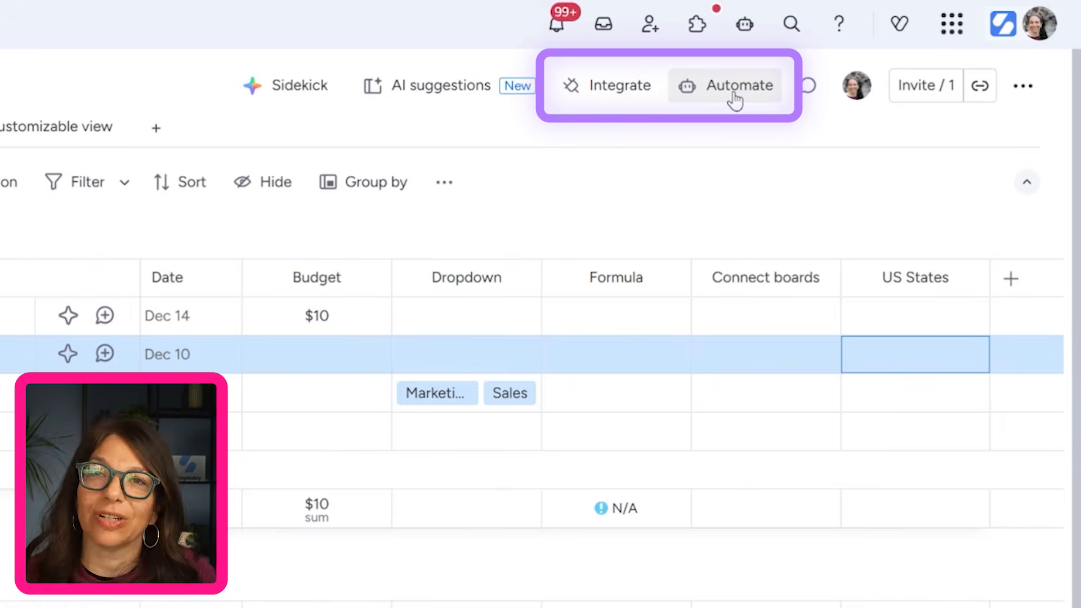
- Start a board automation from scratch with the trigger "status changes to something" and the action "move item to group"
click(734, 101)
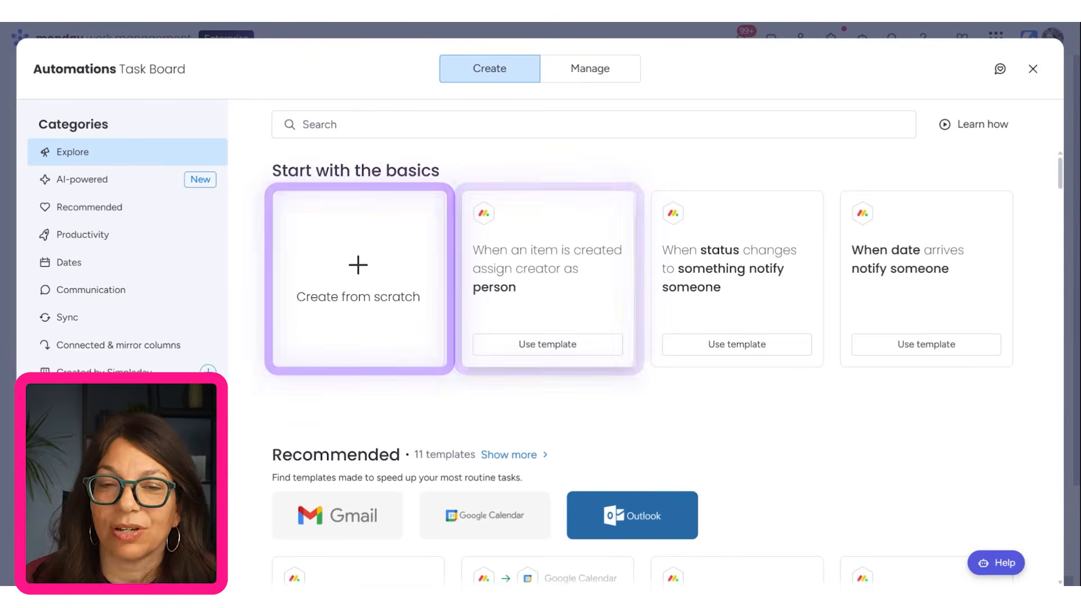
click(364, 276)
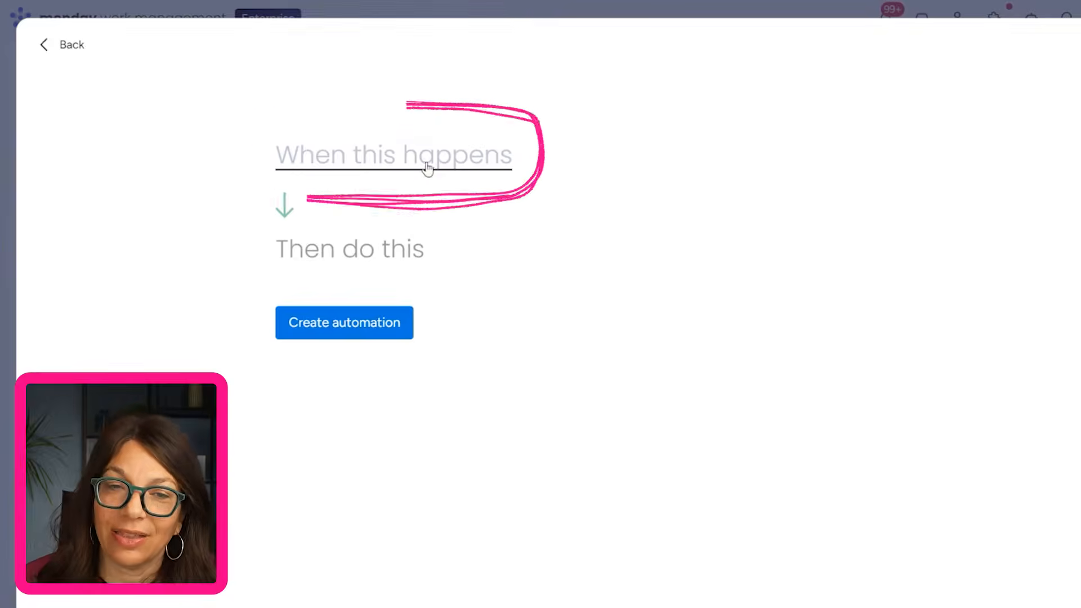
click(428, 168)
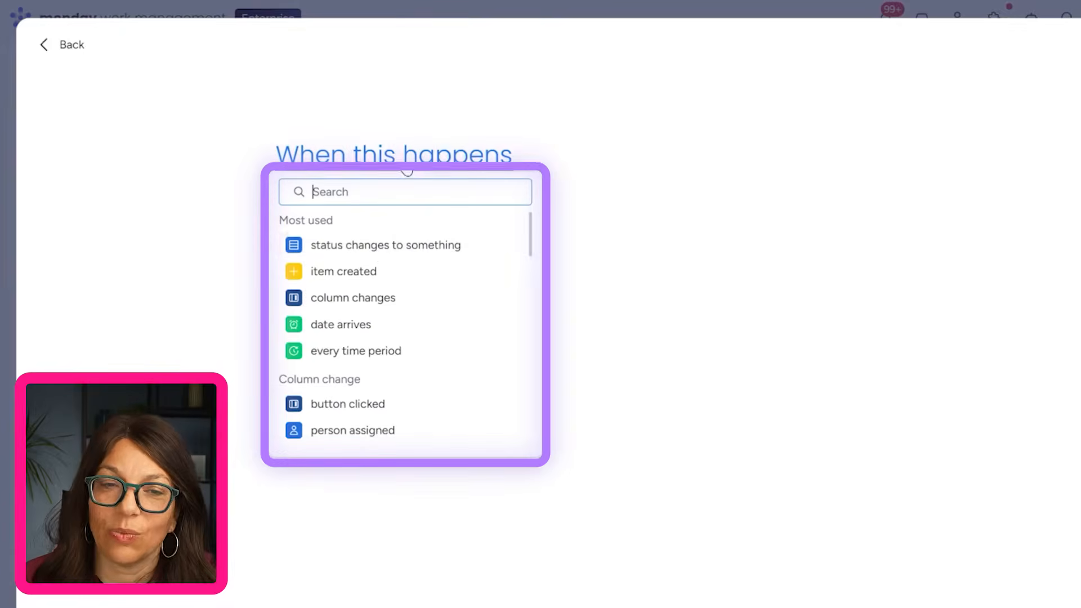
click(379, 253)
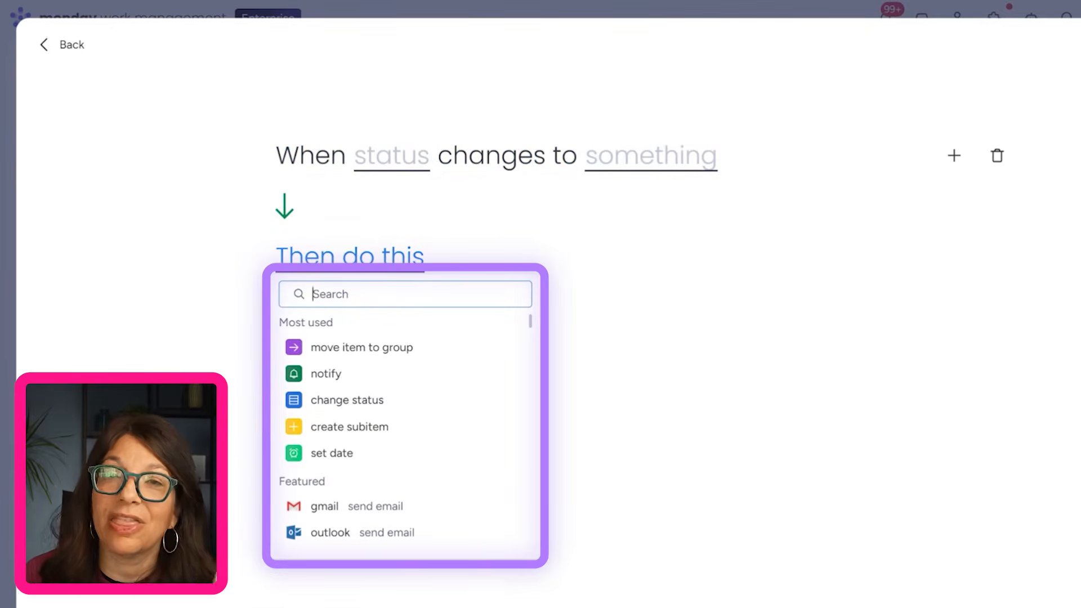
click(362, 348)
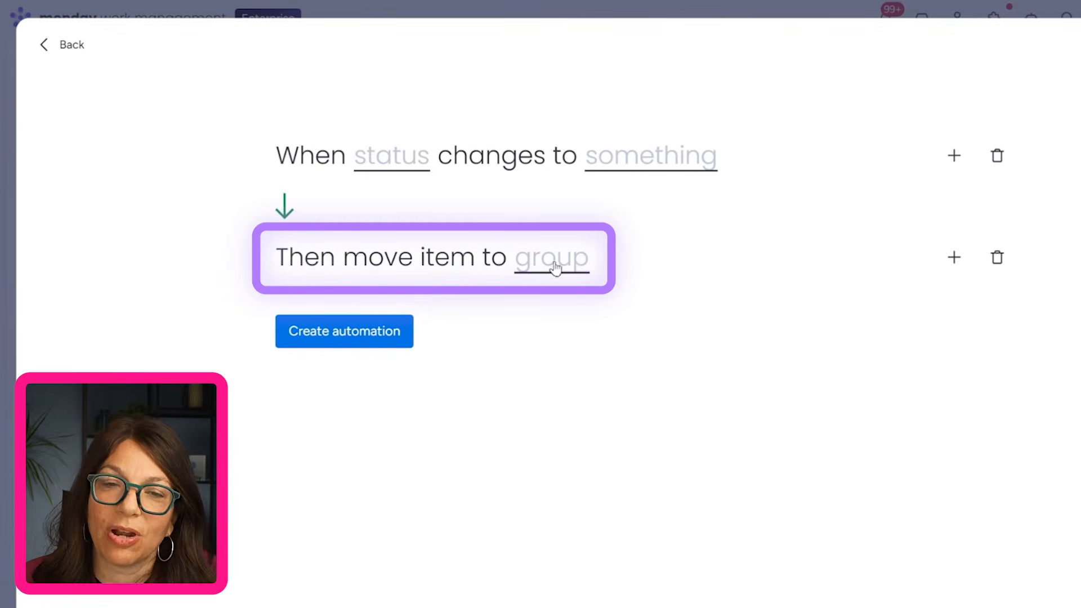
- Set the automation to fire when the item-level Status column changes to Done and move the item to Completed Tasks
click(374, 164)
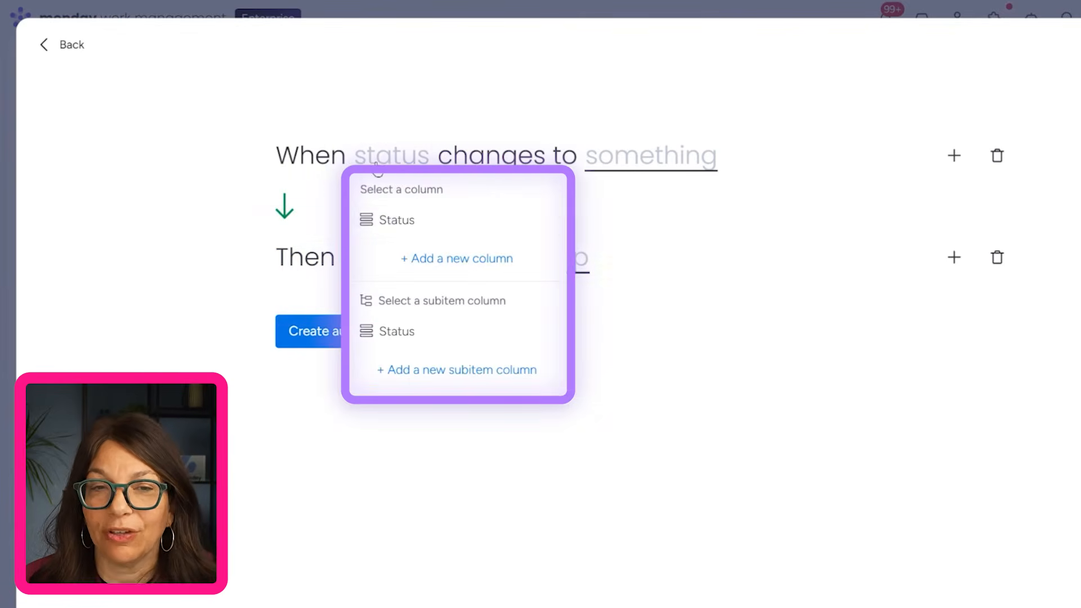
click(394, 218)
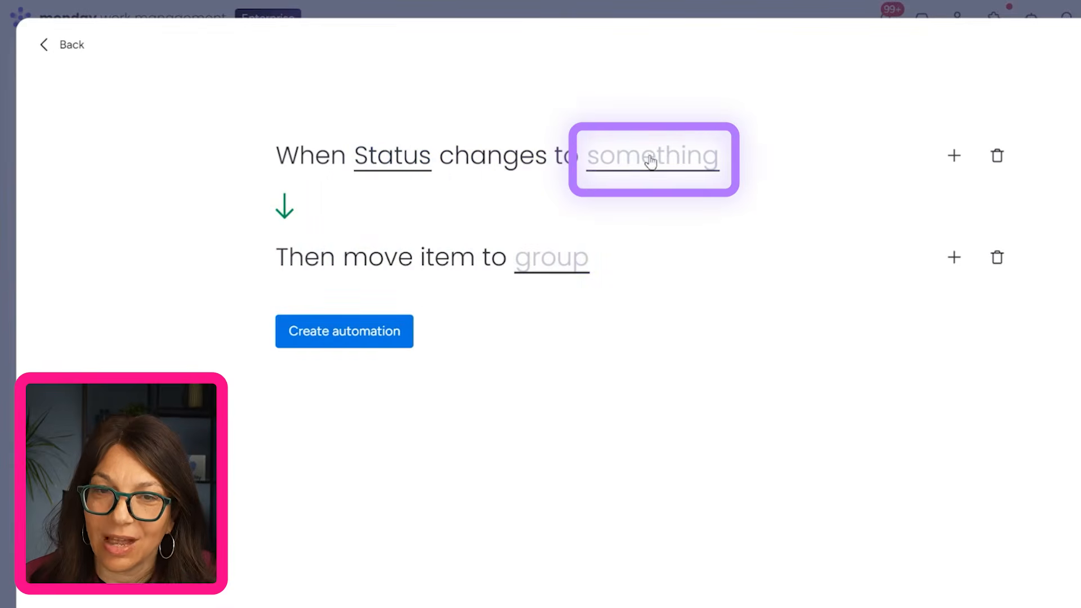
click(650, 161)
click(640, 310)
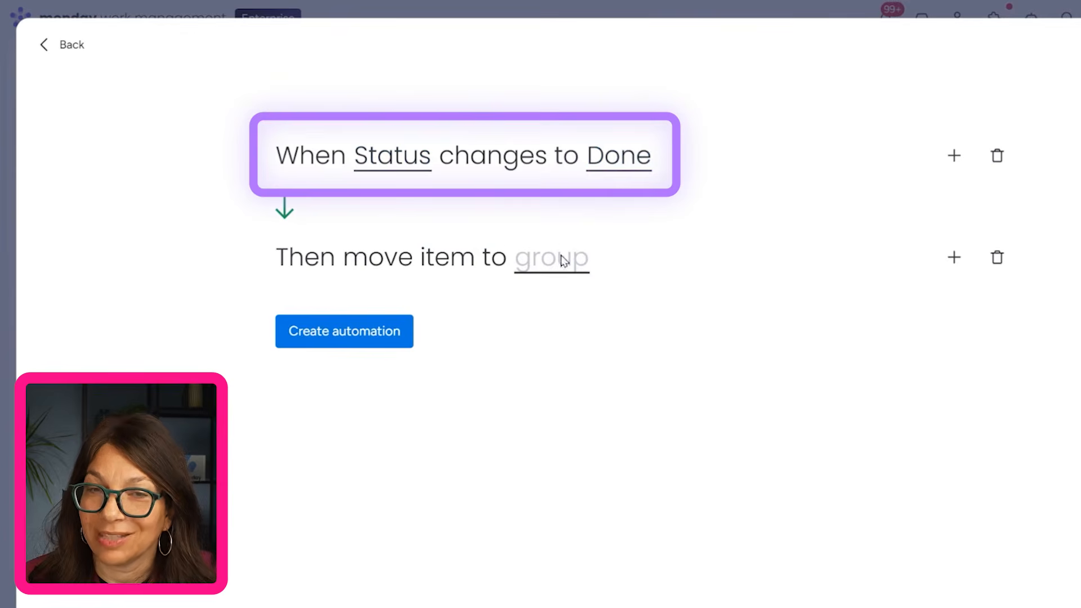
click(532, 263)
click(580, 380)
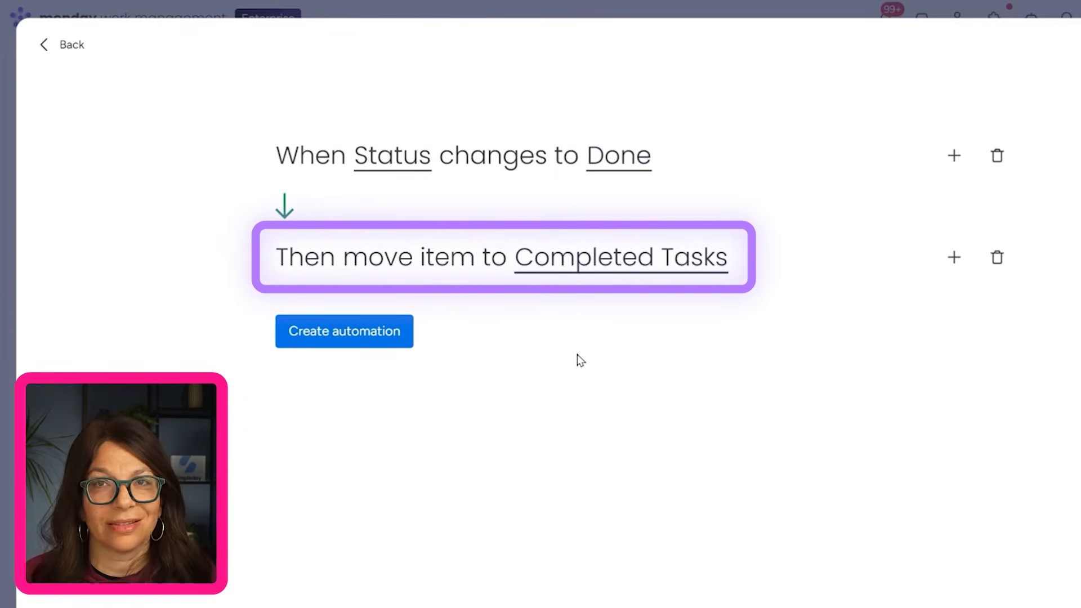
- Add the condition that Person is assigned to the board owner, create the automation and return to the board
click(954, 159)
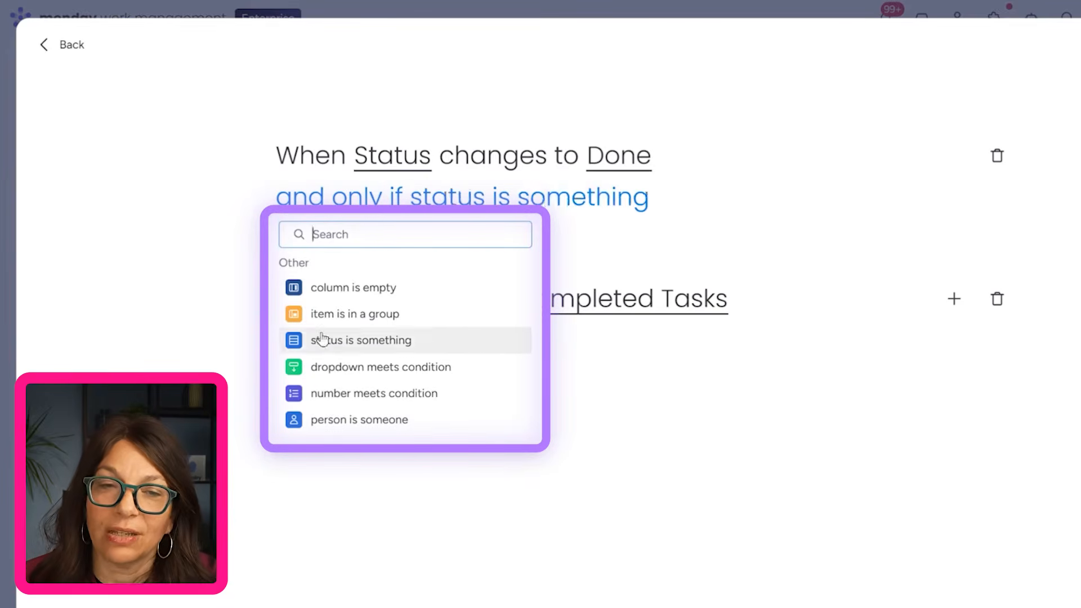
click(350, 420)
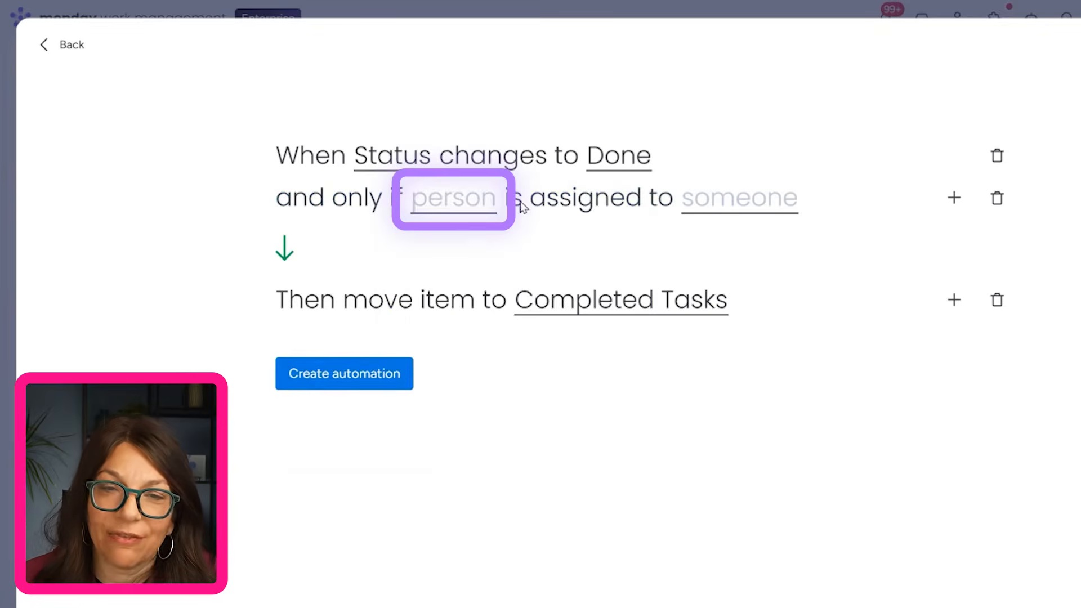
click(457, 200)
click(453, 264)
click(699, 201)
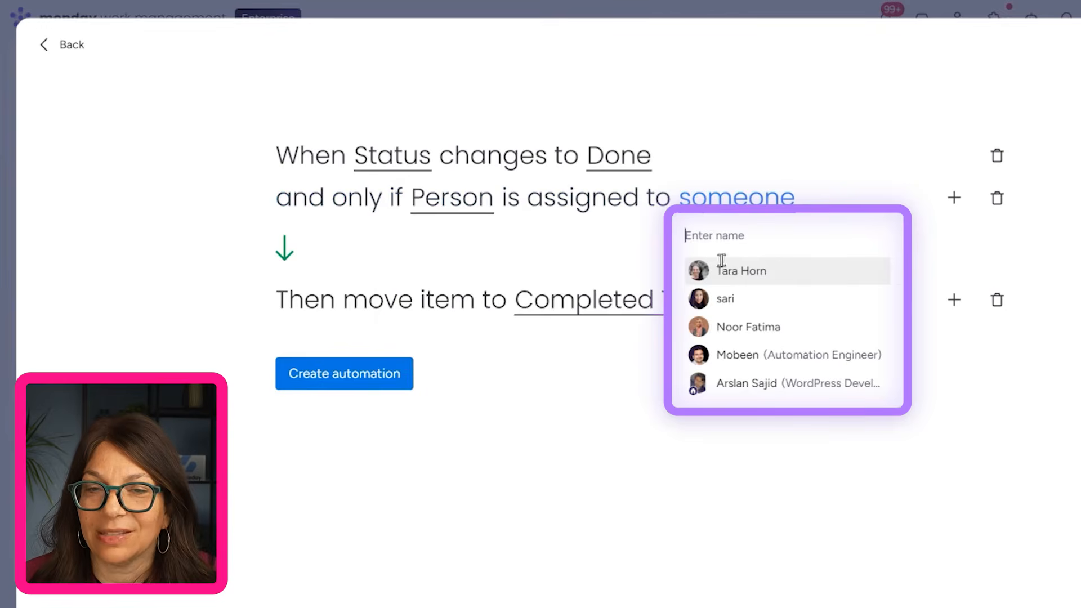
click(738, 273)
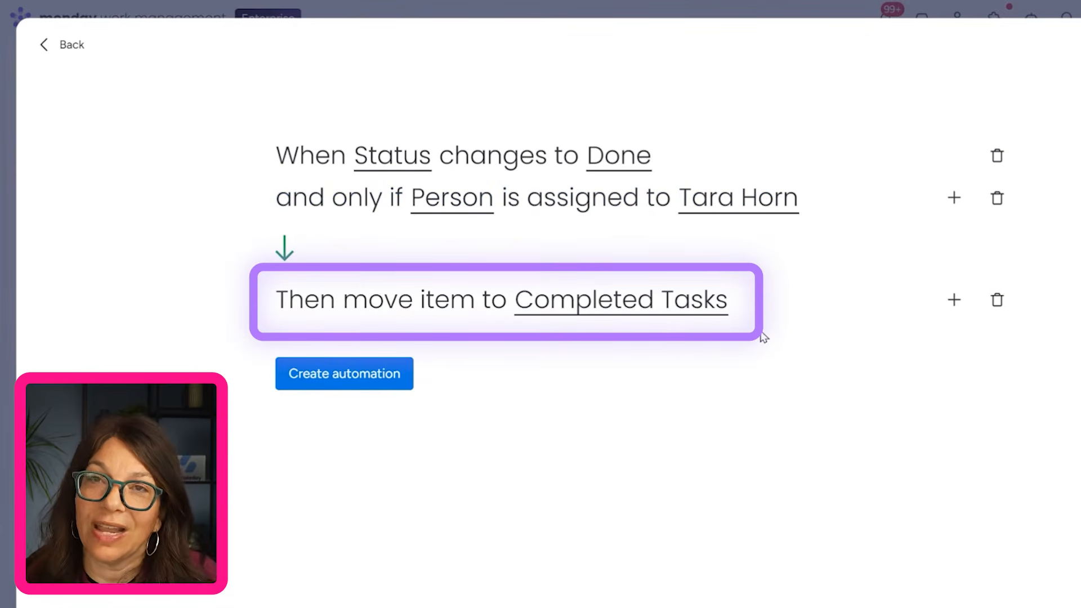
click(342, 378)
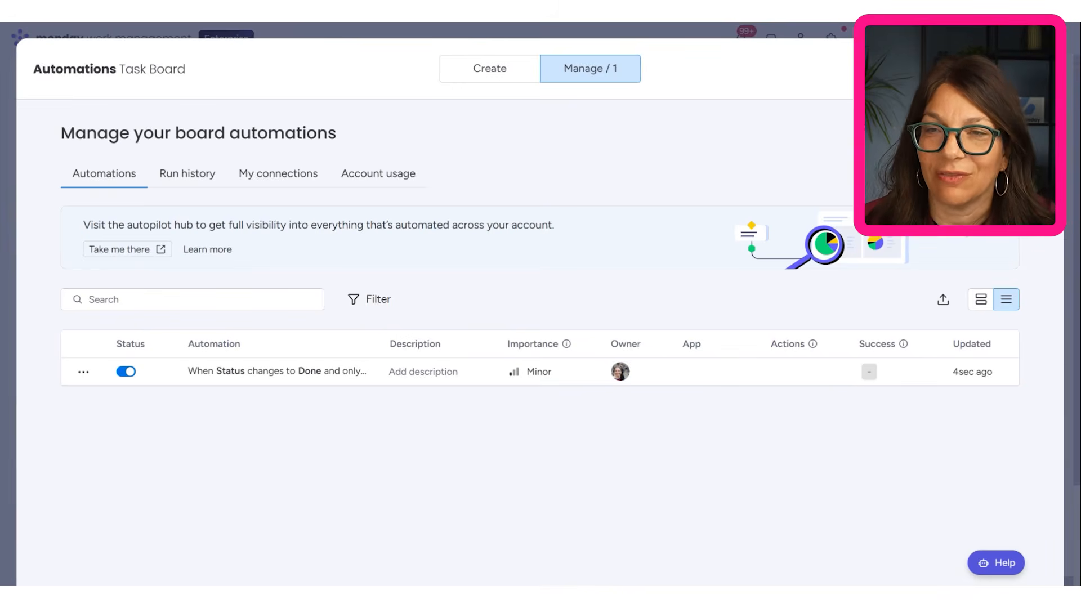
click(1042, 69)
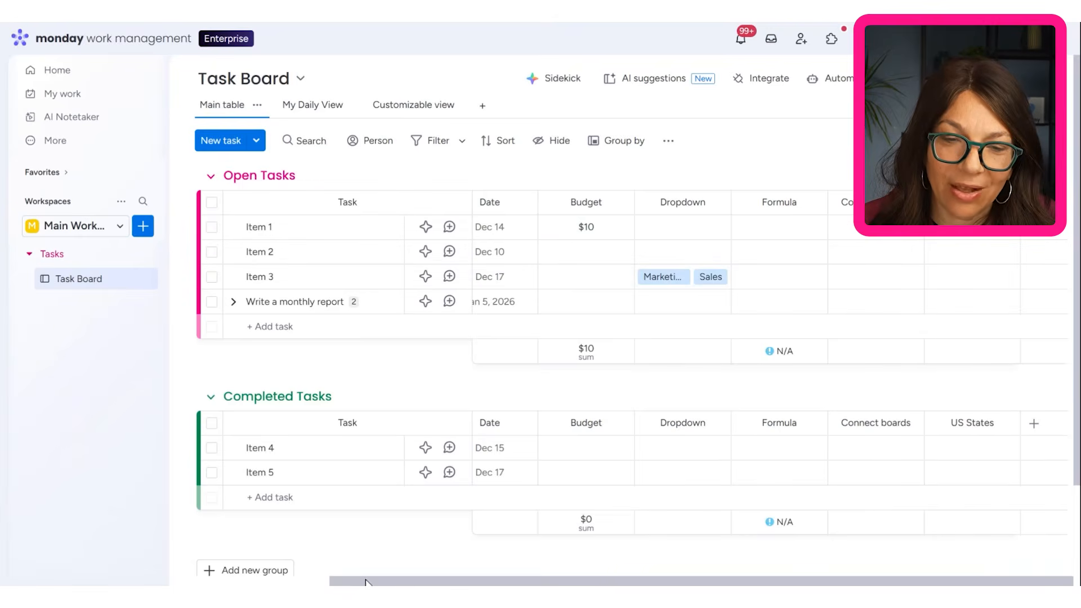
- Test the automation by setting the status of Item 1 and of the unassigned "Write a monthly report" task to Done
drag(366, 583, 137, 562)
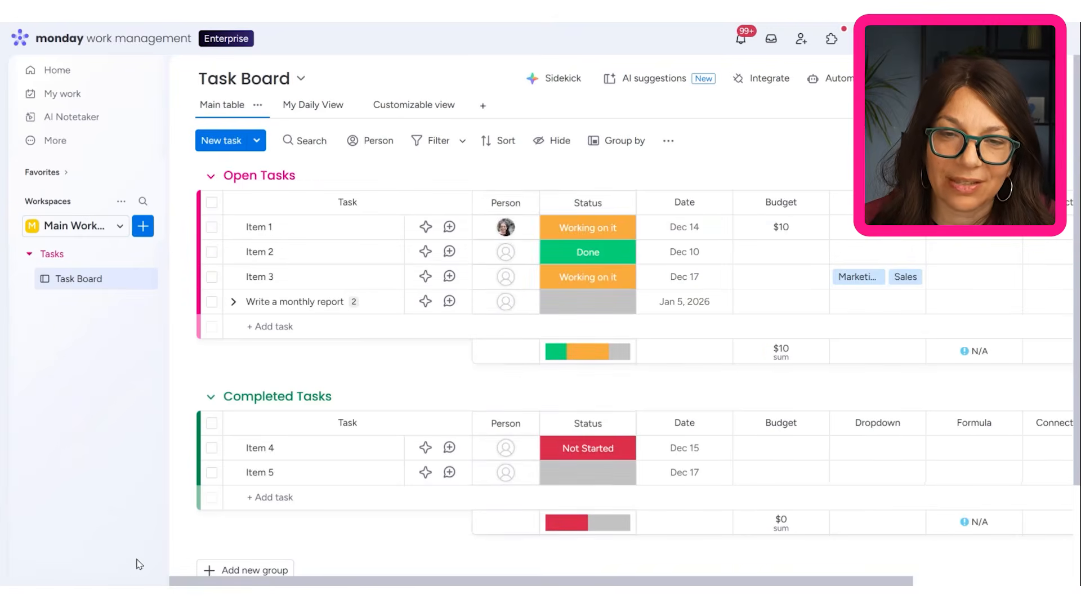
click(588, 227)
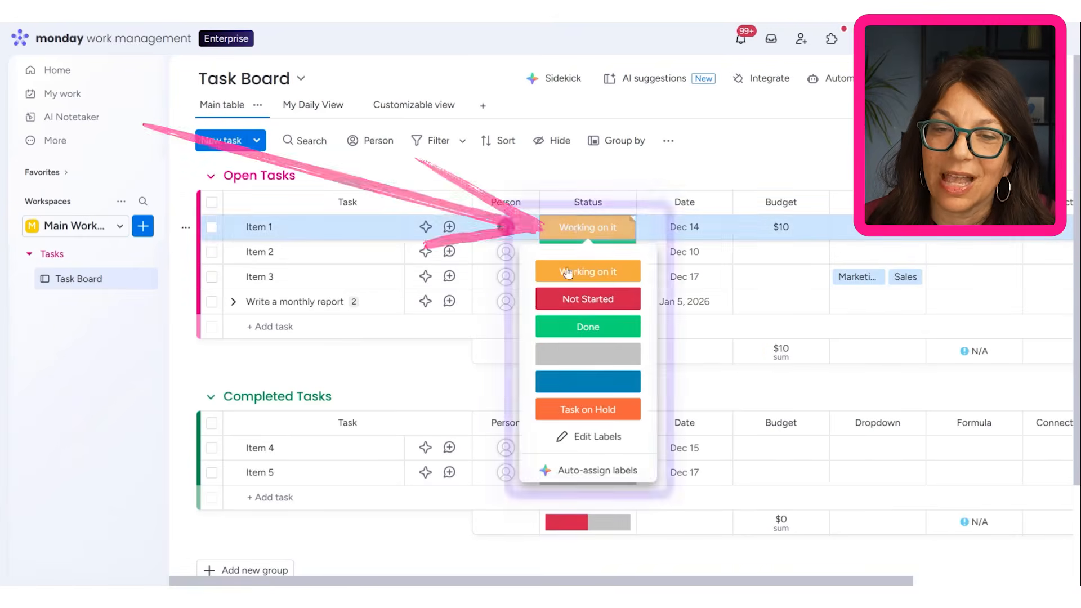
click(571, 326)
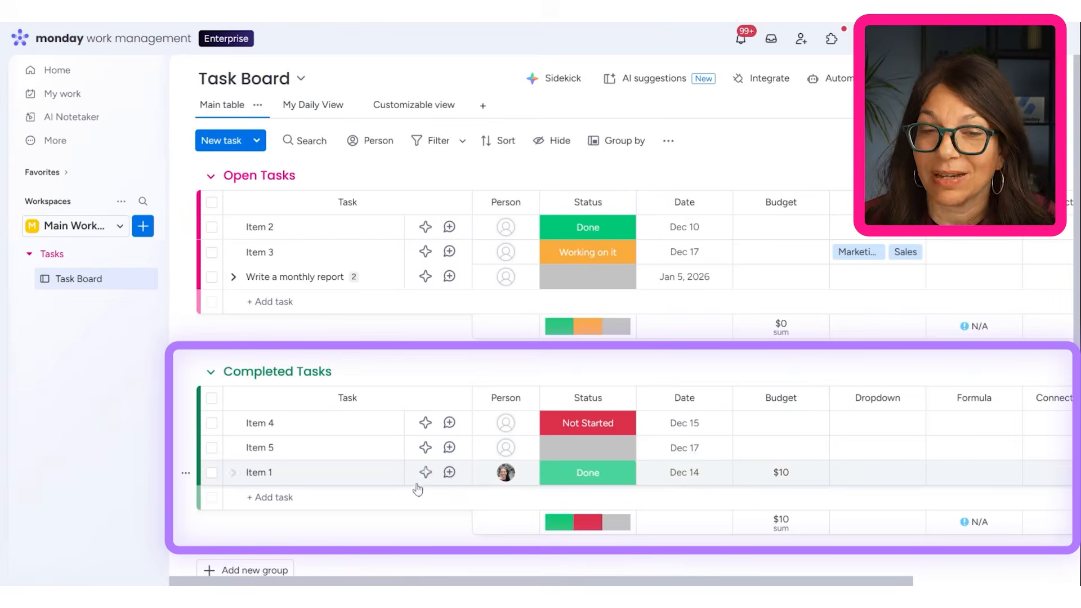
click(593, 282)
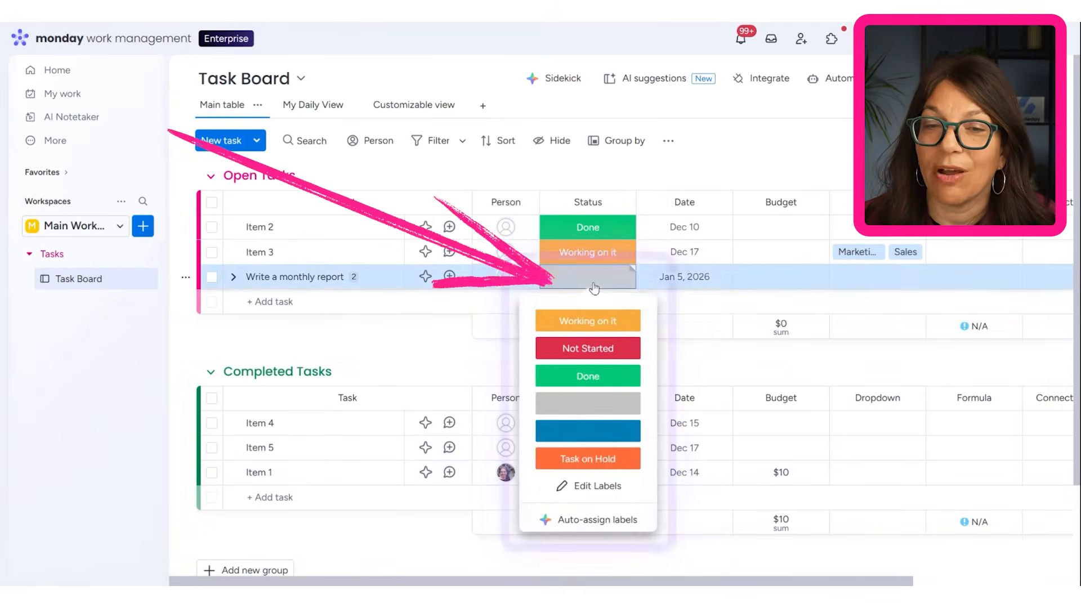
click(588, 376)
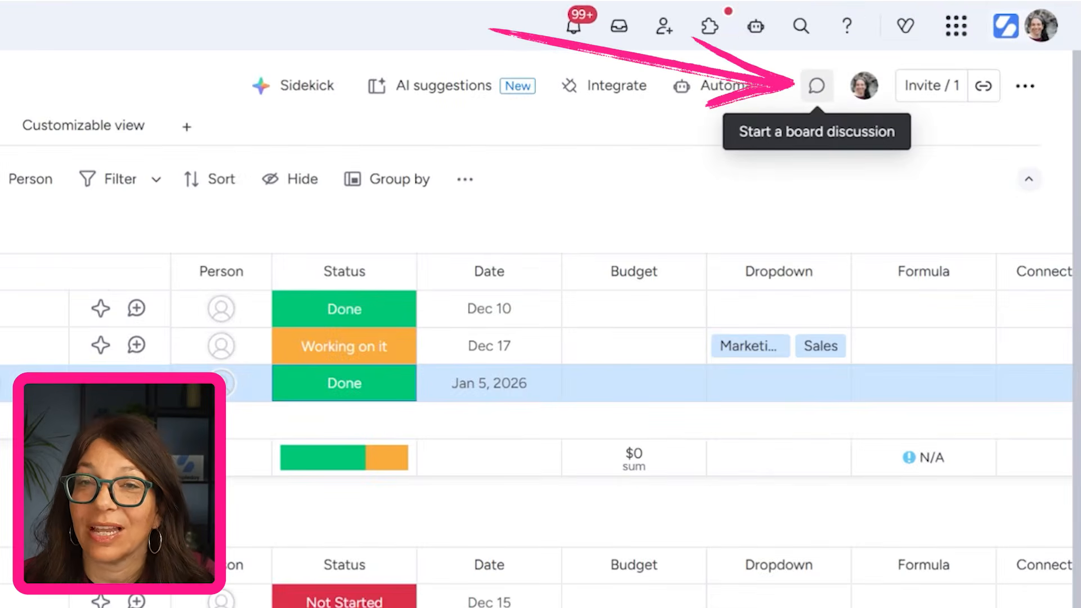
- View the Board Discussion area and return to the Task Board
click(817, 86)
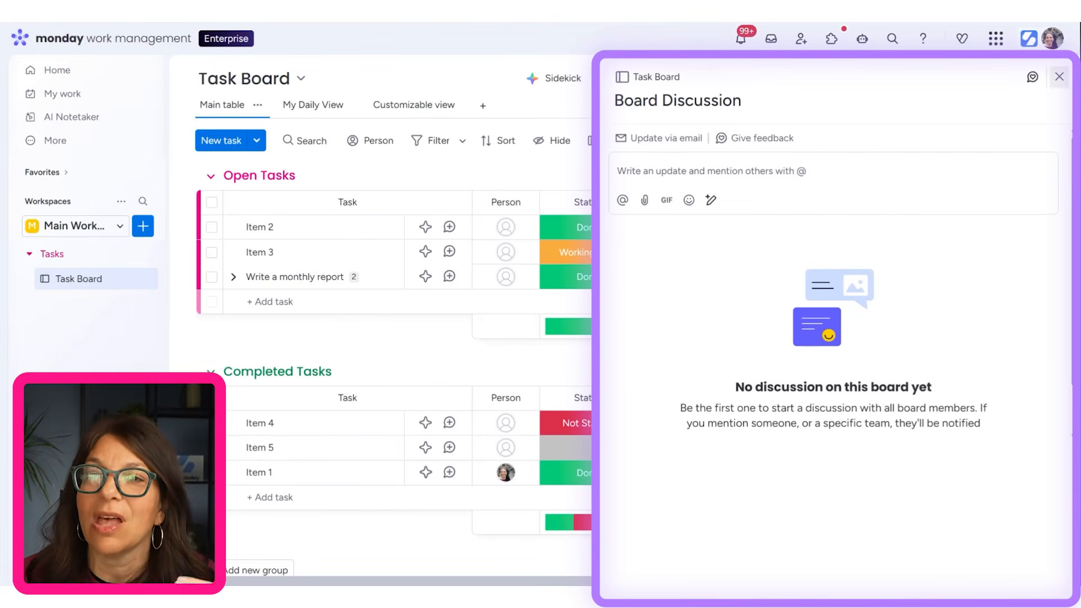
click(1059, 77)
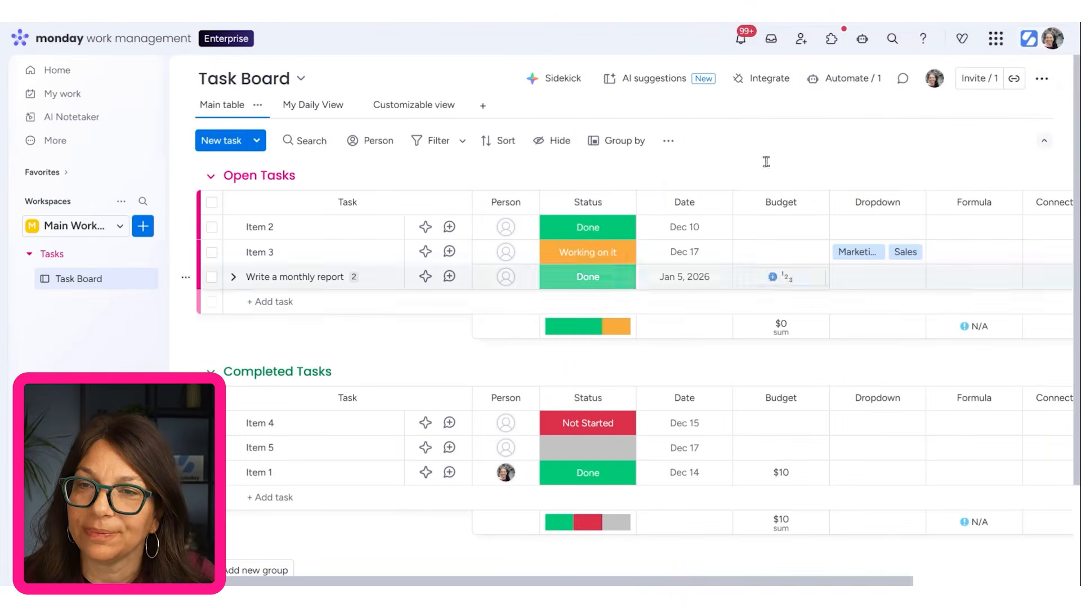
- Invite a teammate to the board by name and review the access roles that can be assigned to them
click(978, 85)
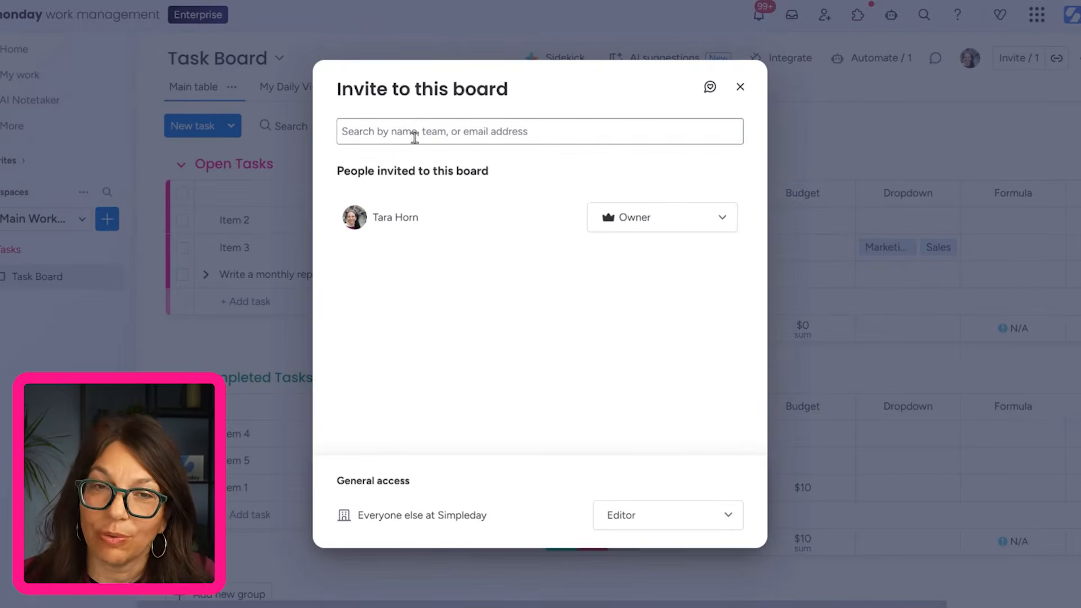
click(414, 130)
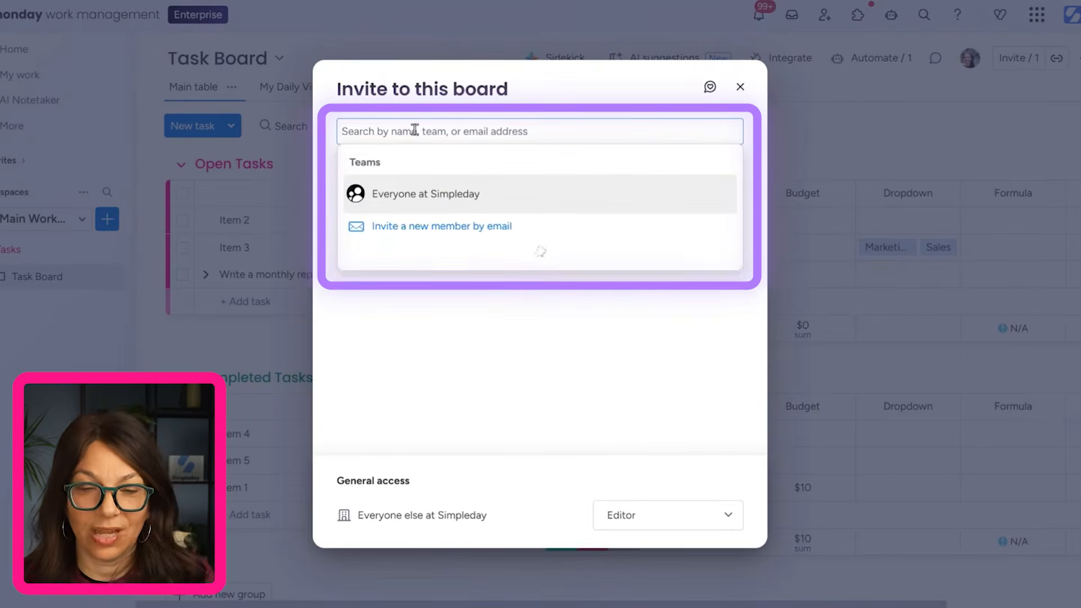
text(sari)
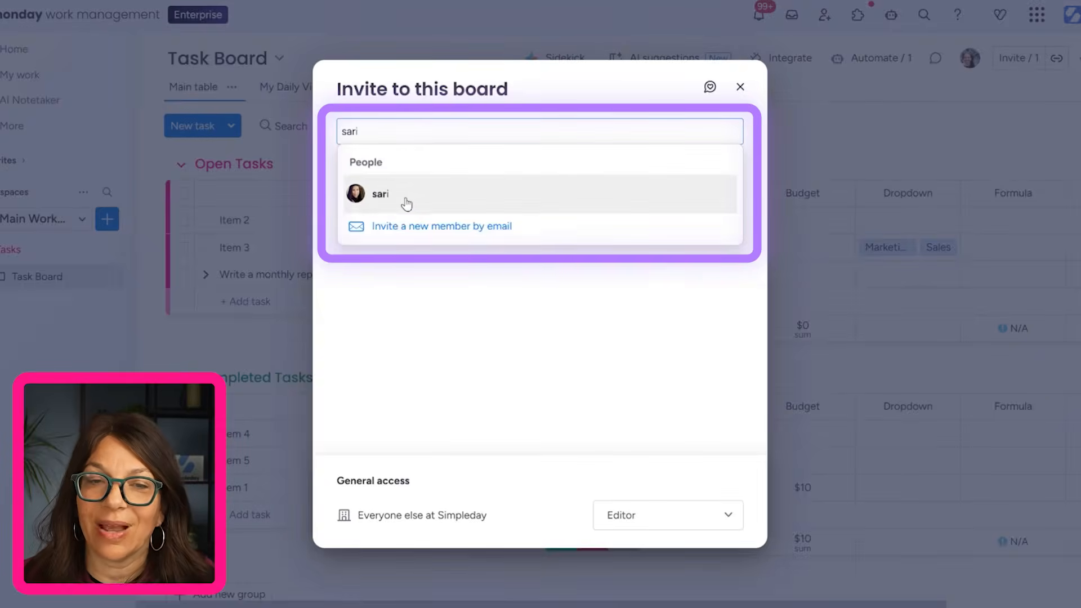
click(406, 202)
click(639, 264)
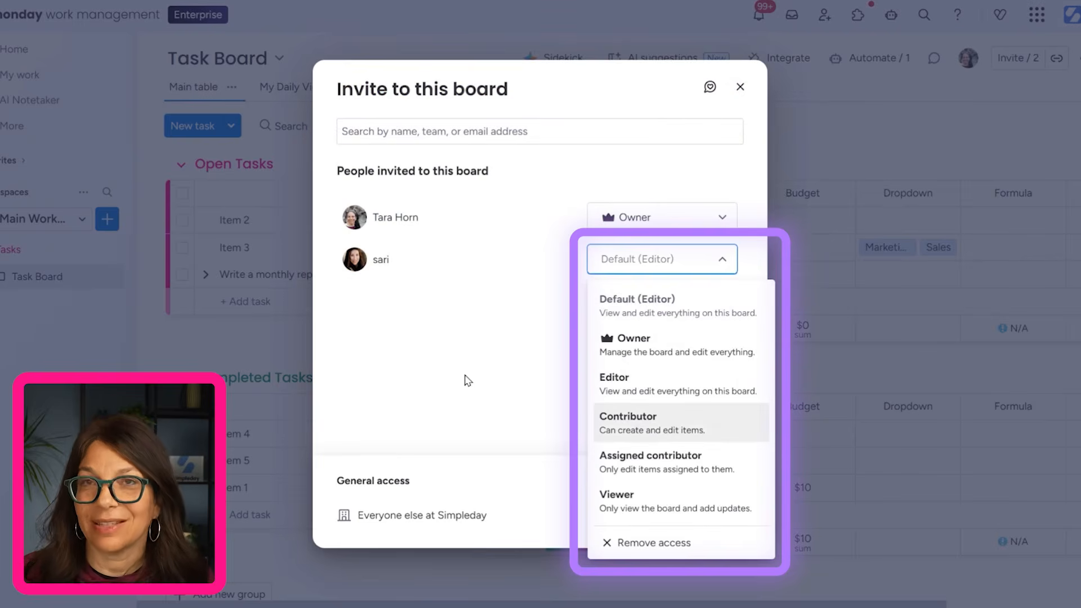
click(798, 134)
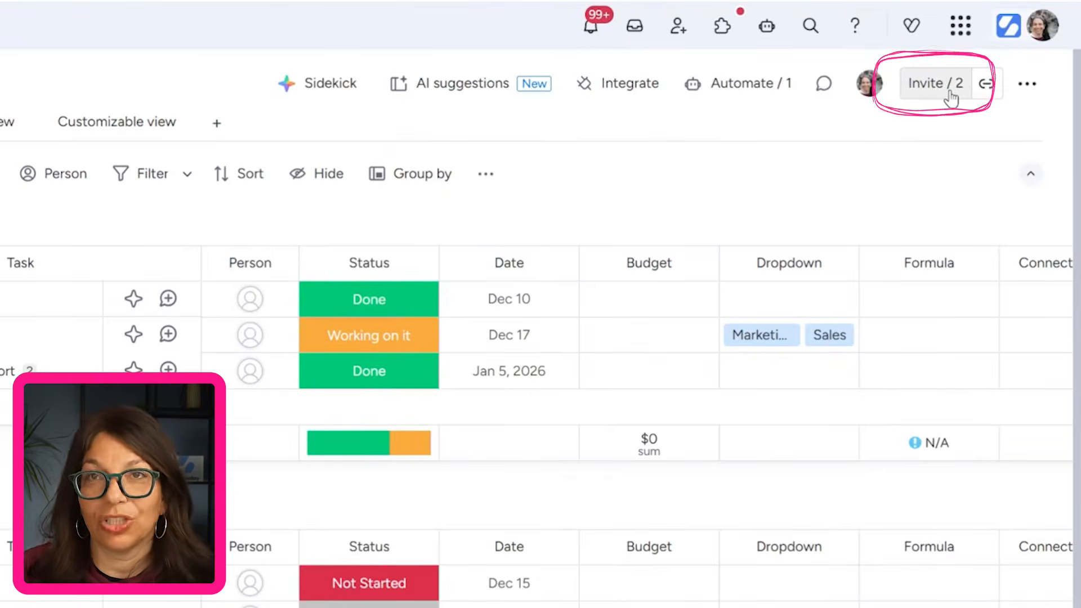
- Review the Task Board's activity log and close it
click(1030, 84)
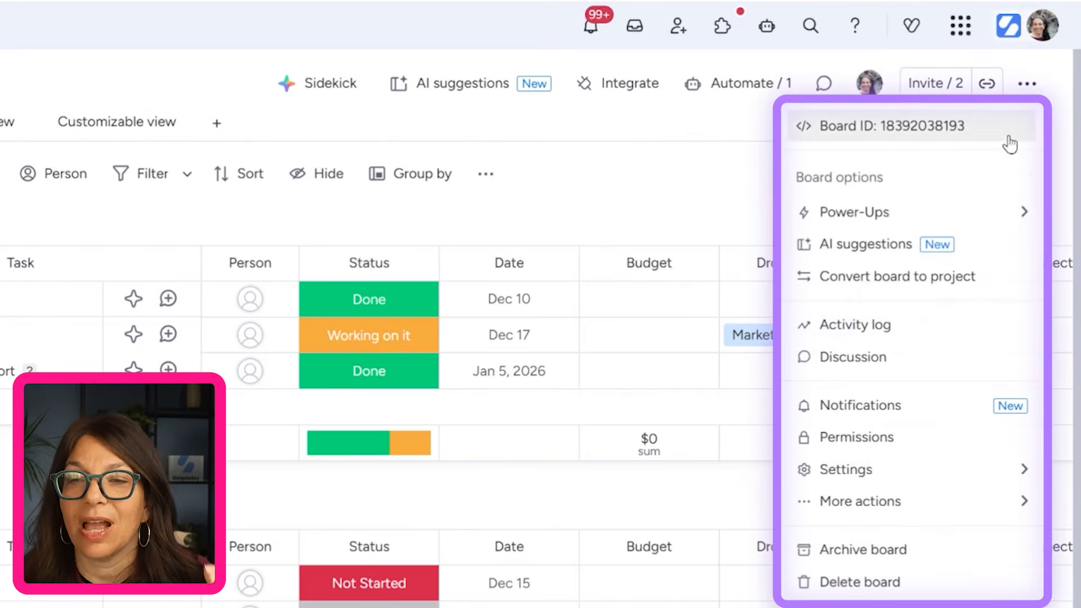
mouse_move(972, 224)
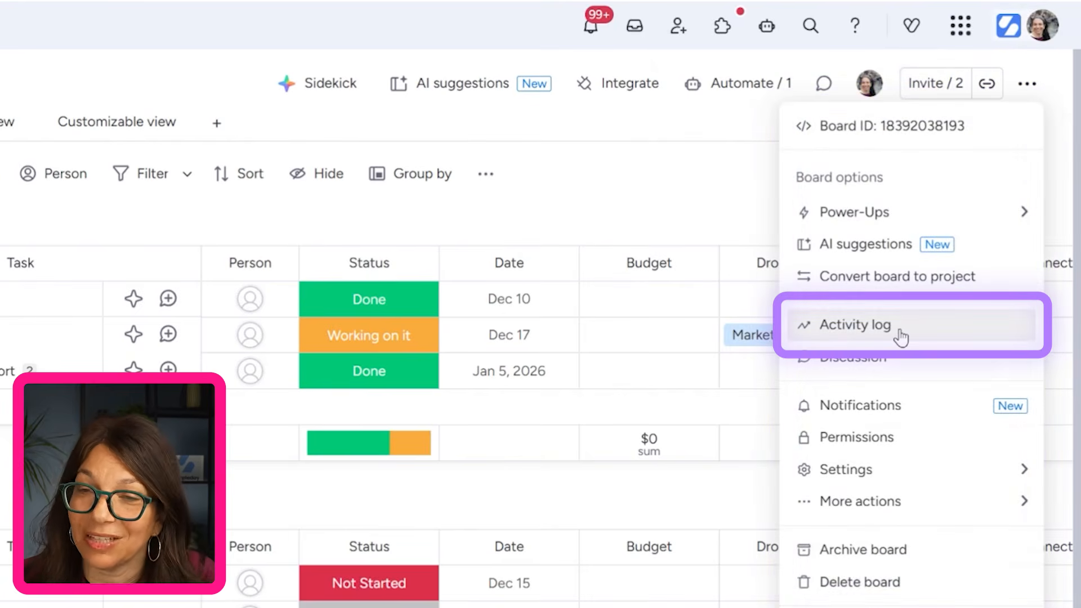
click(901, 337)
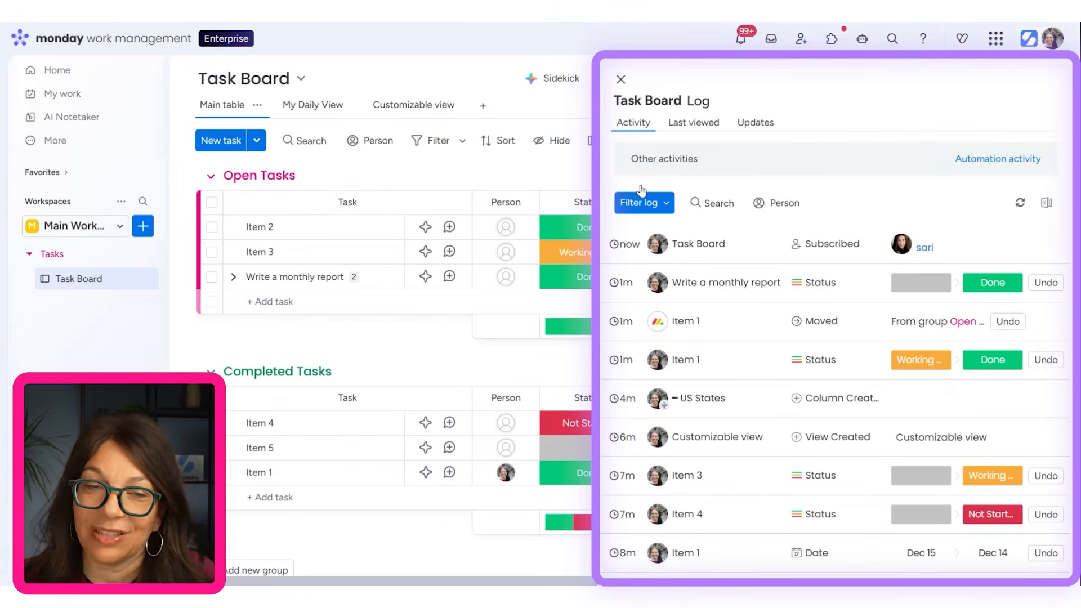
click(621, 79)
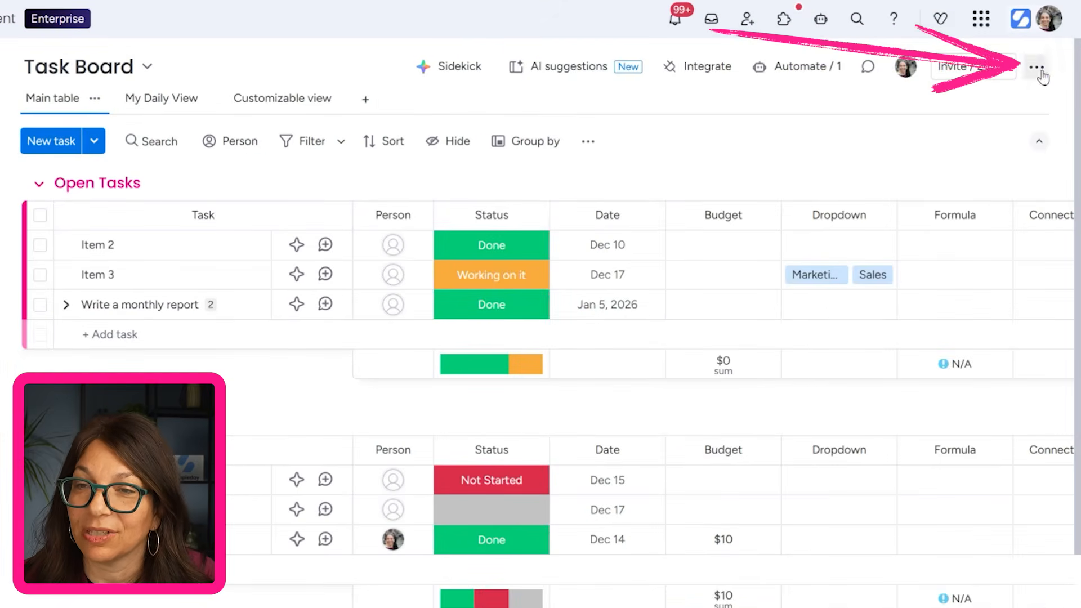
- Examine the board options for settings, changing the board type and more actions
click(1042, 74)
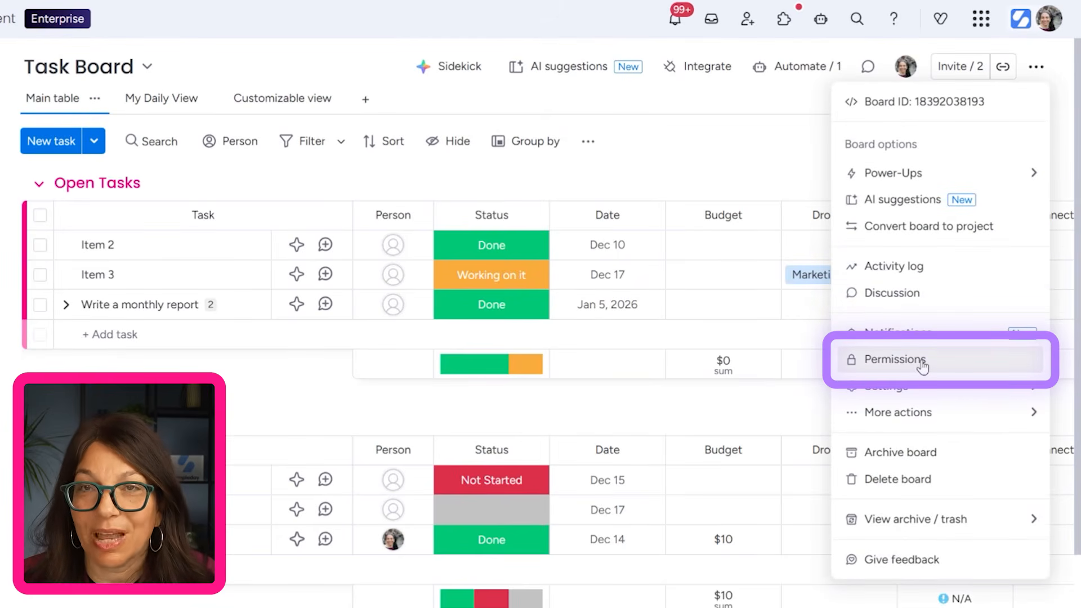
mouse_move(925, 395)
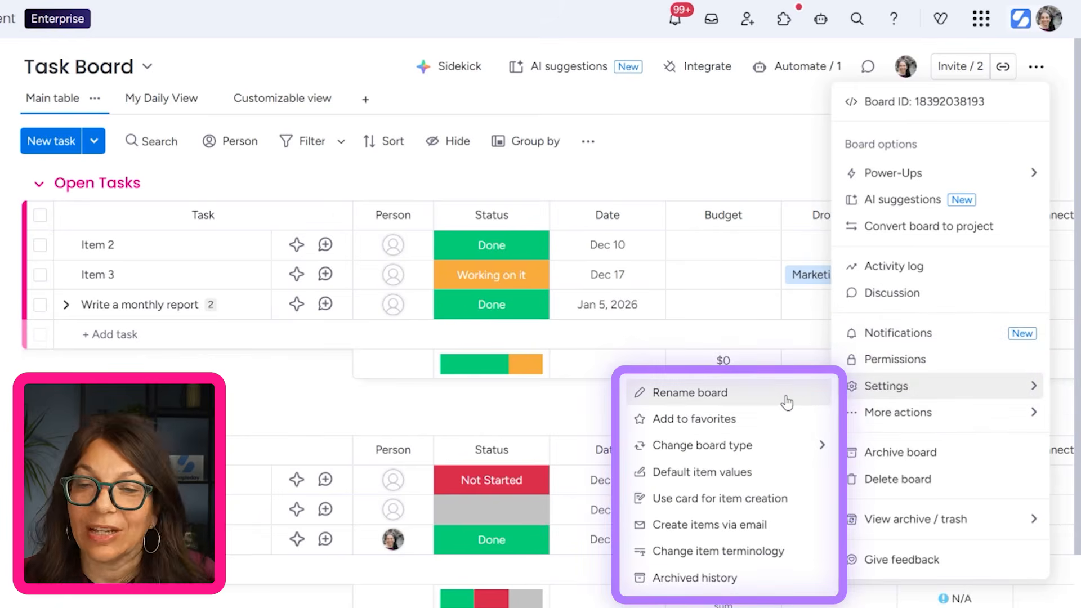
mouse_move(762, 448)
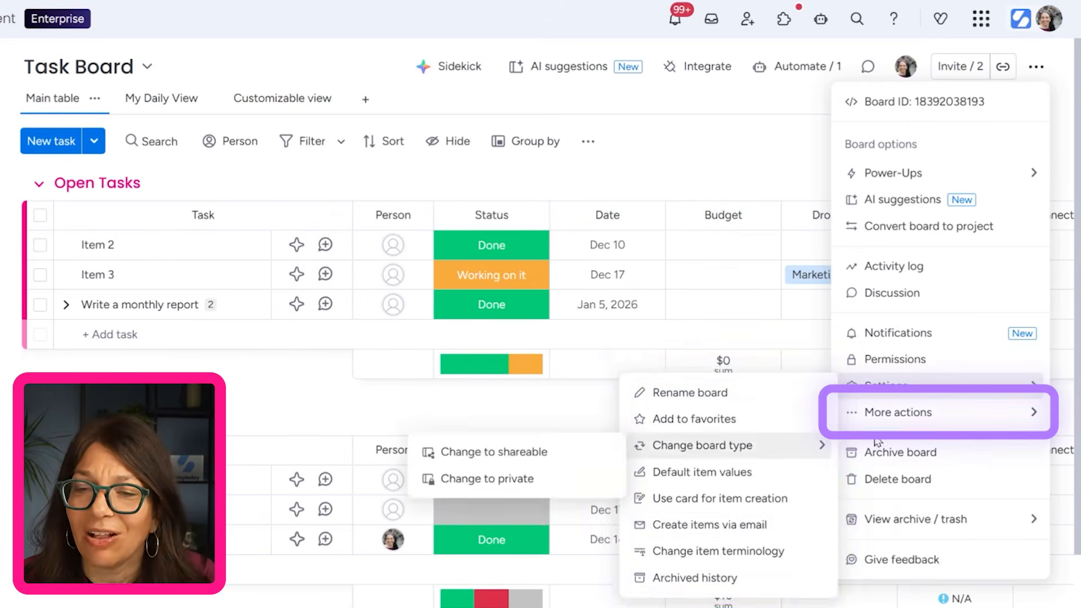
mouse_move(898, 416)
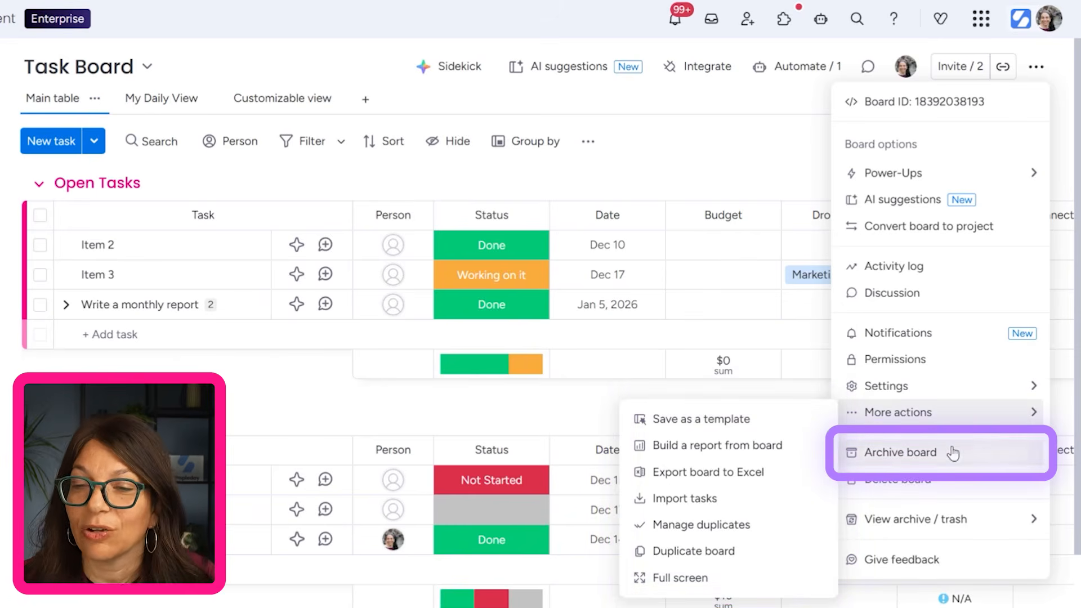
- Post an update on Item 2 that mentions a teammate and asks "what is the status of this task?"
click(725, 165)
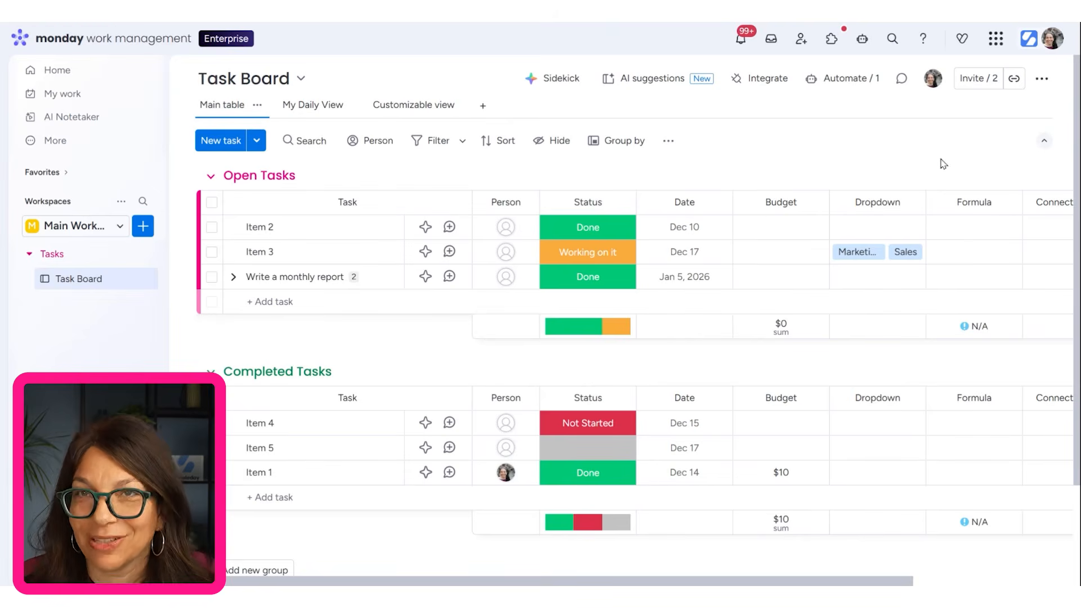
click(450, 228)
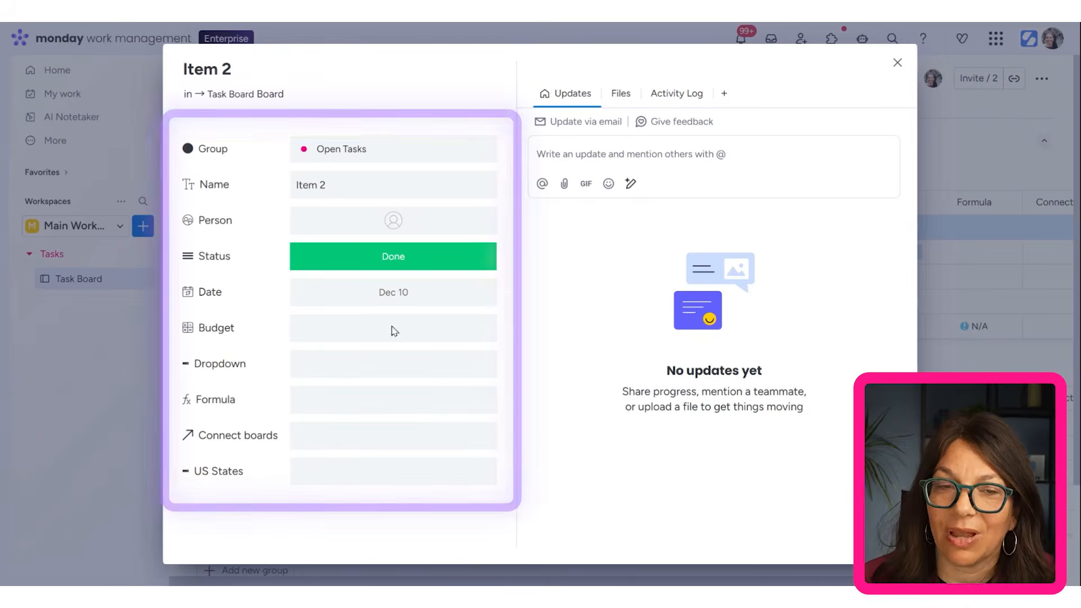
click(599, 153)
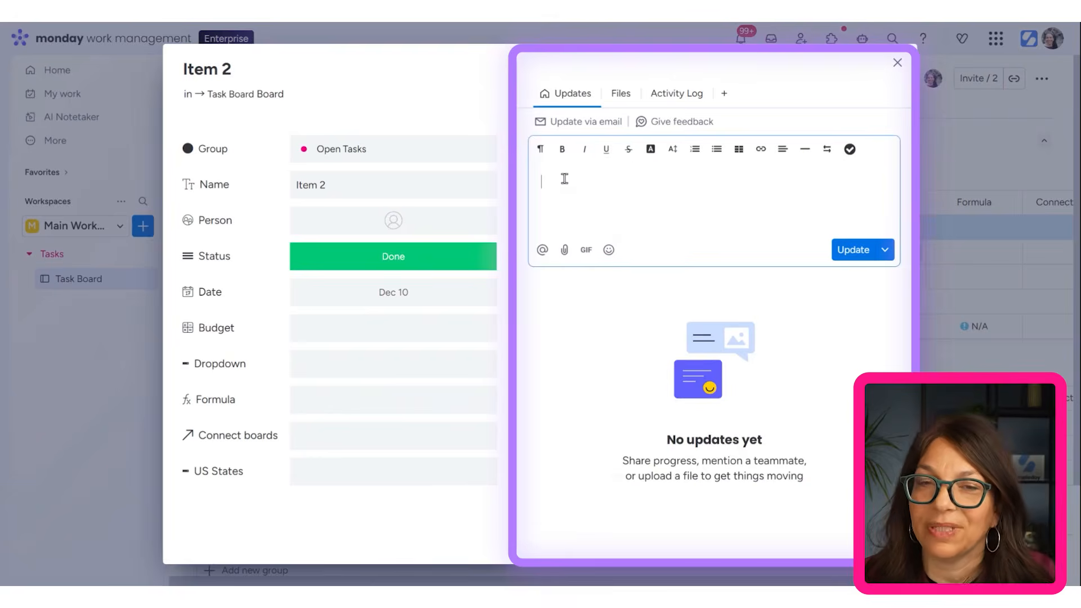
text(@)
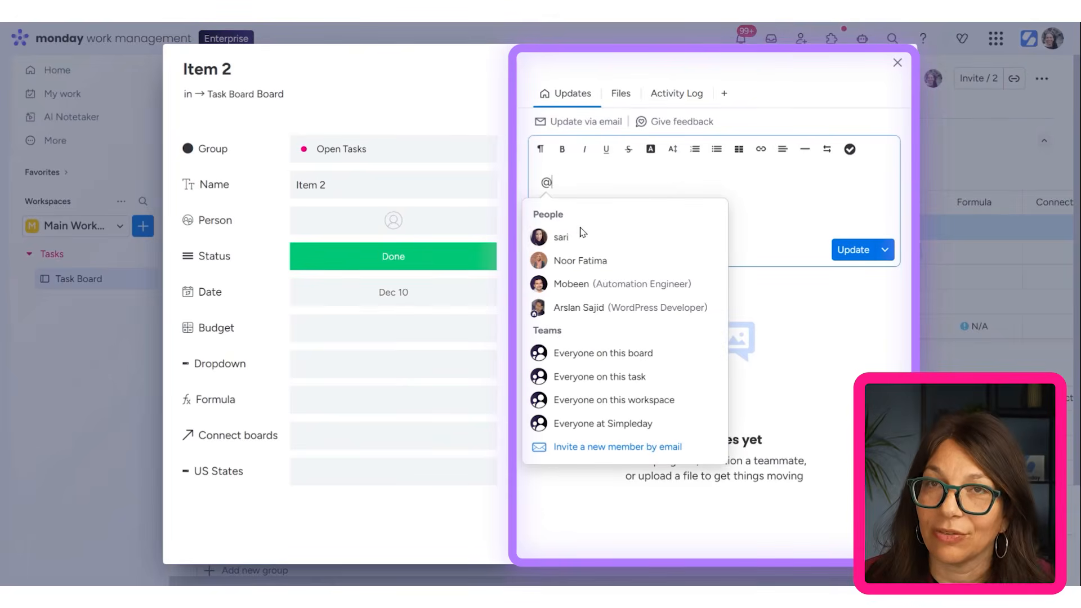
click(583, 239)
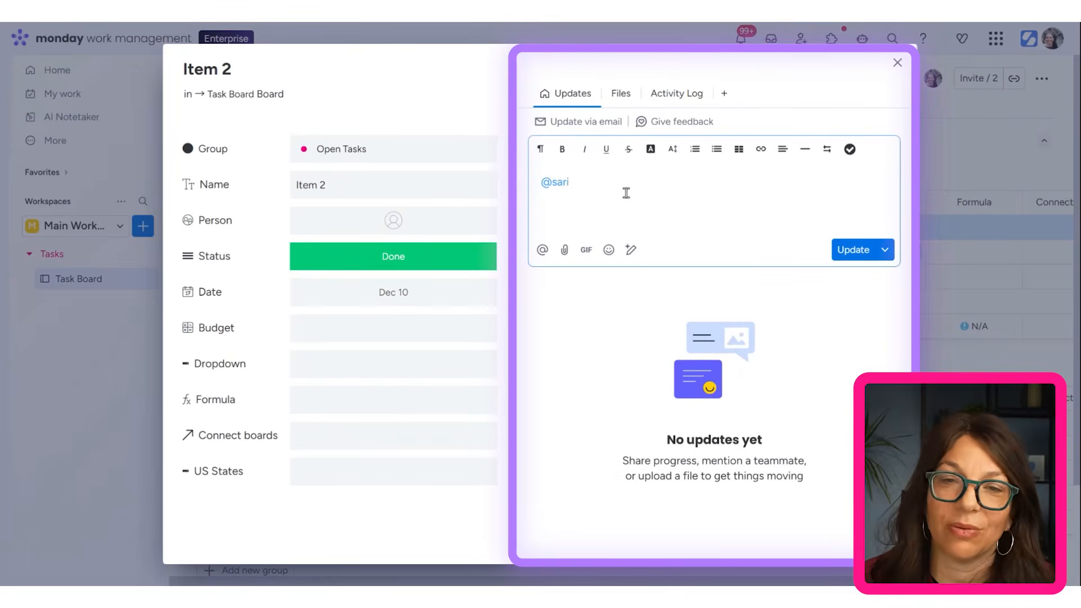
text(what is t)
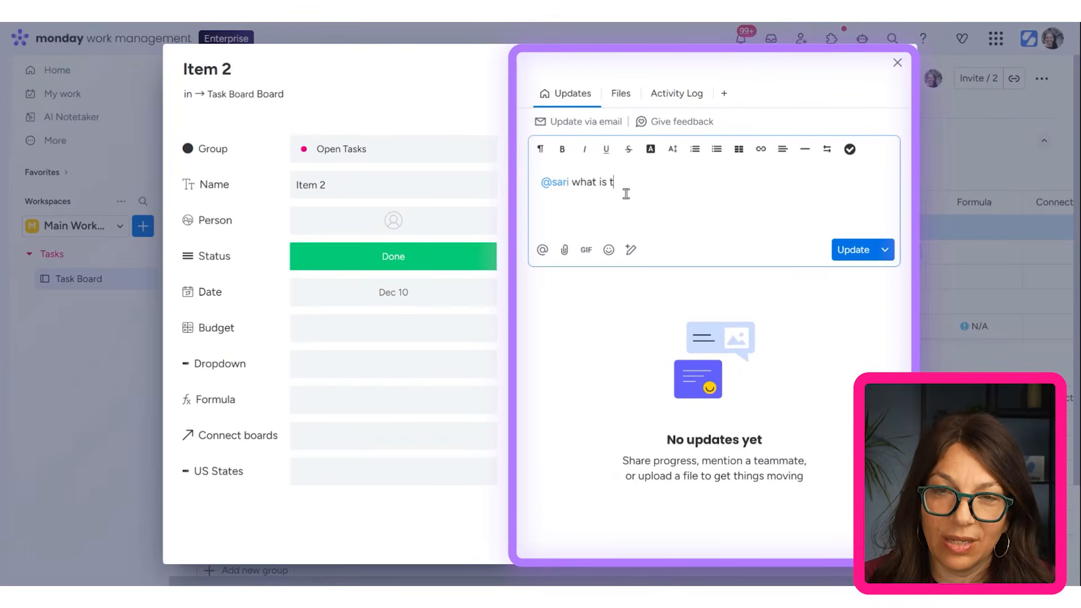
text(he status of this task)
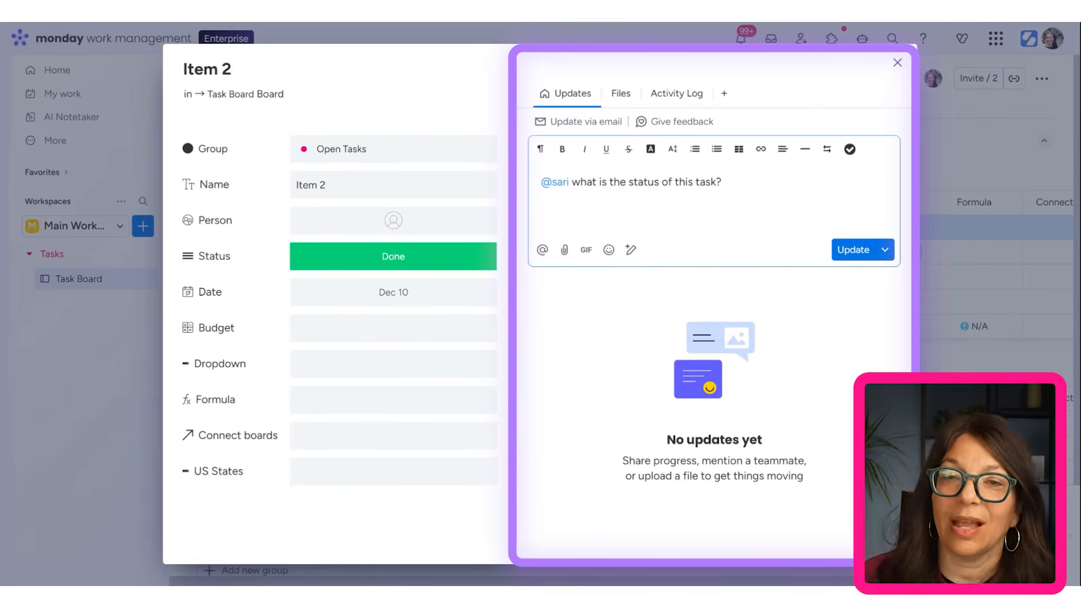
text(?)
click(845, 249)
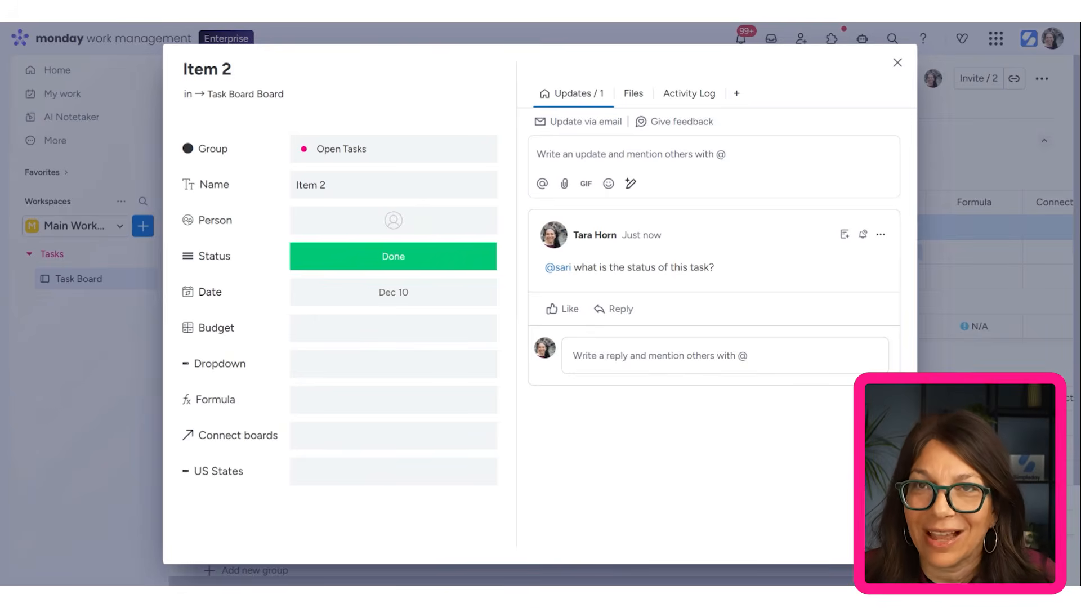
- Review the people and teams that can be mentioned in a new Item 2 update, then close the item
click(594, 154)
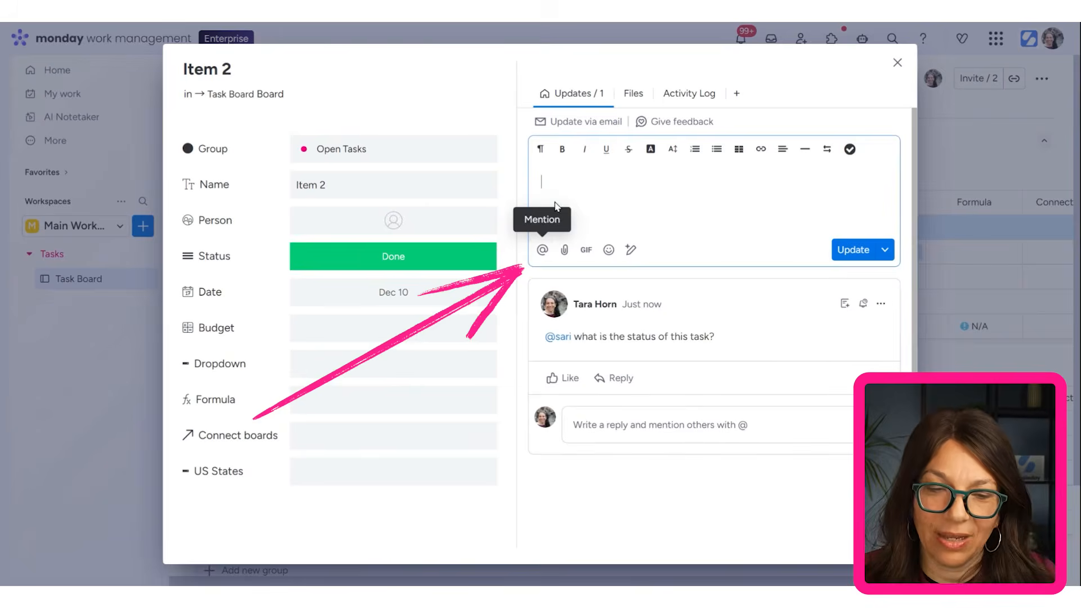
click(541, 251)
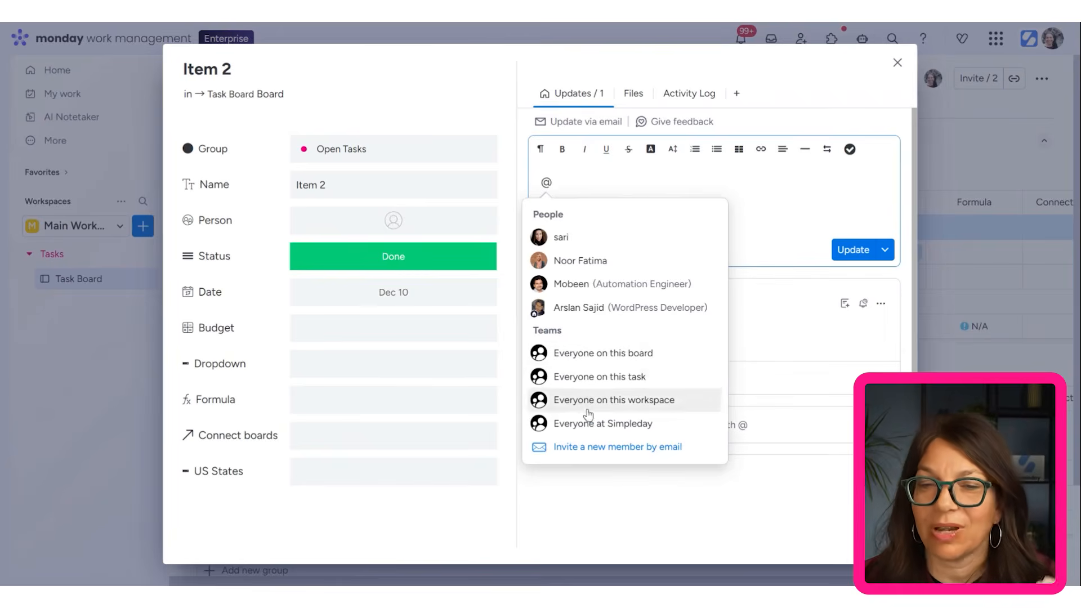
key(Escape)
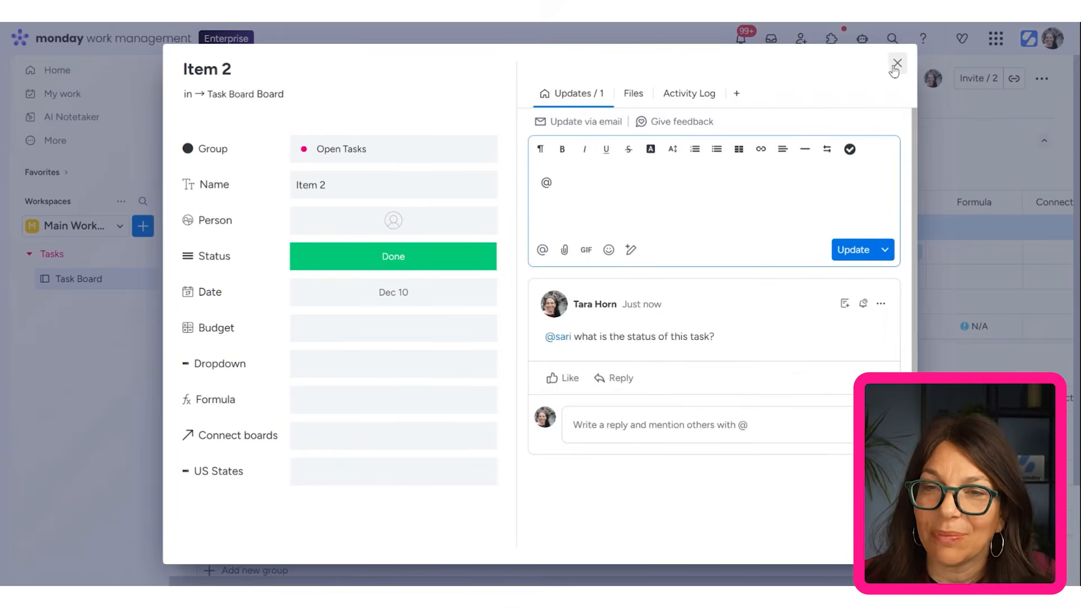
click(898, 63)
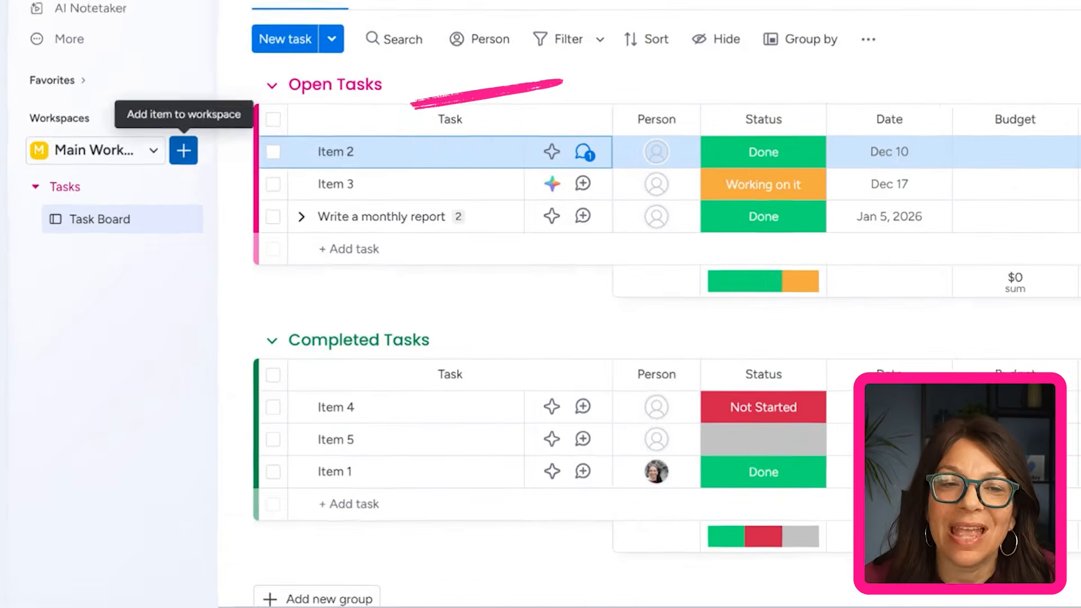
- Create a new blank doc named "test" with Main privacy in the Main Workspace
click(189, 138)
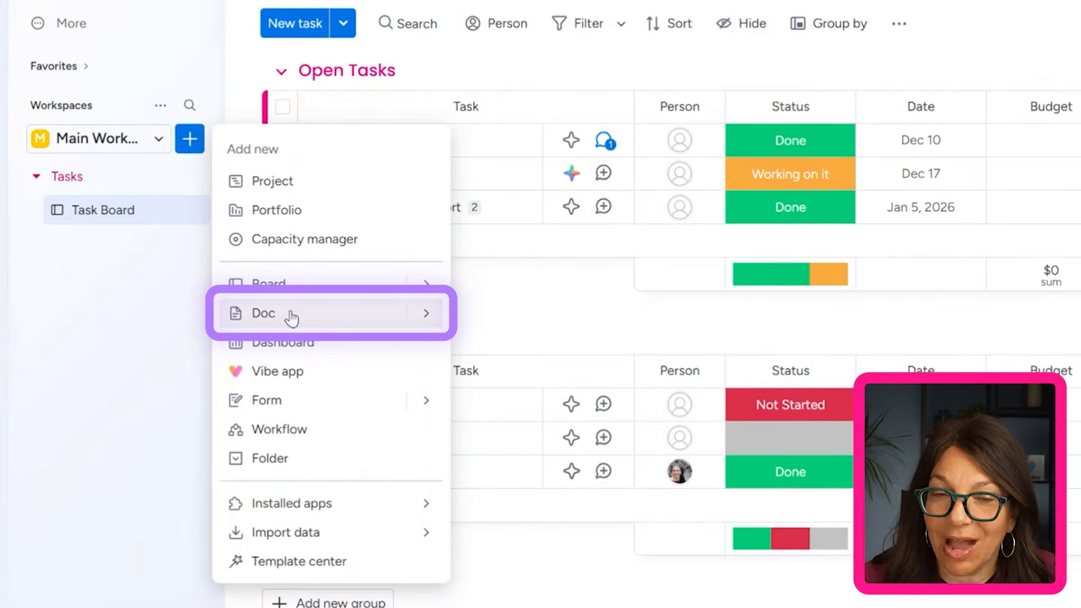
mouse_move(421, 316)
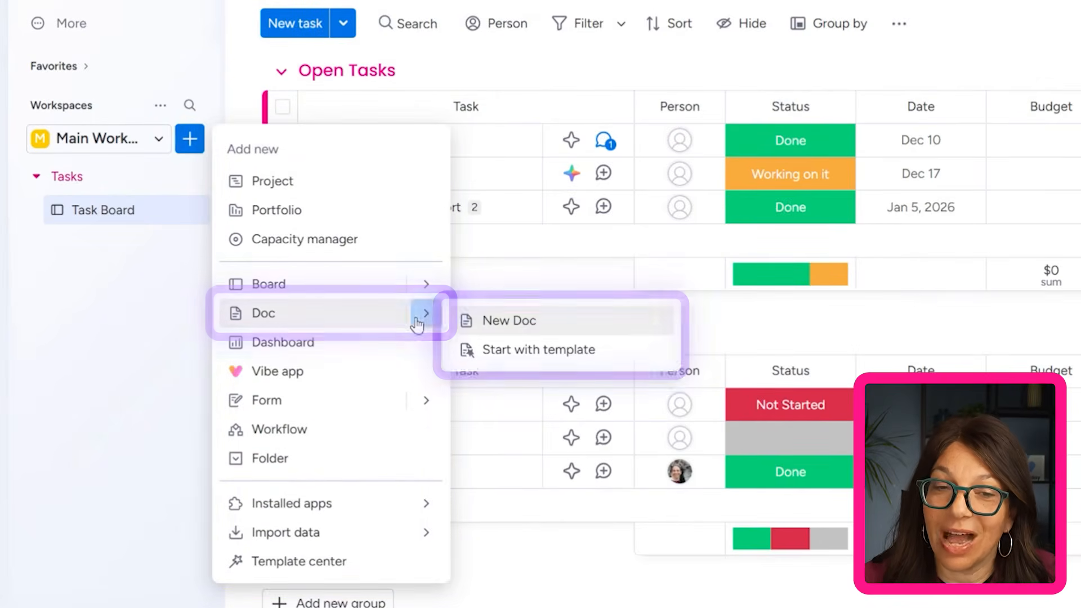
click(525, 319)
text(t)
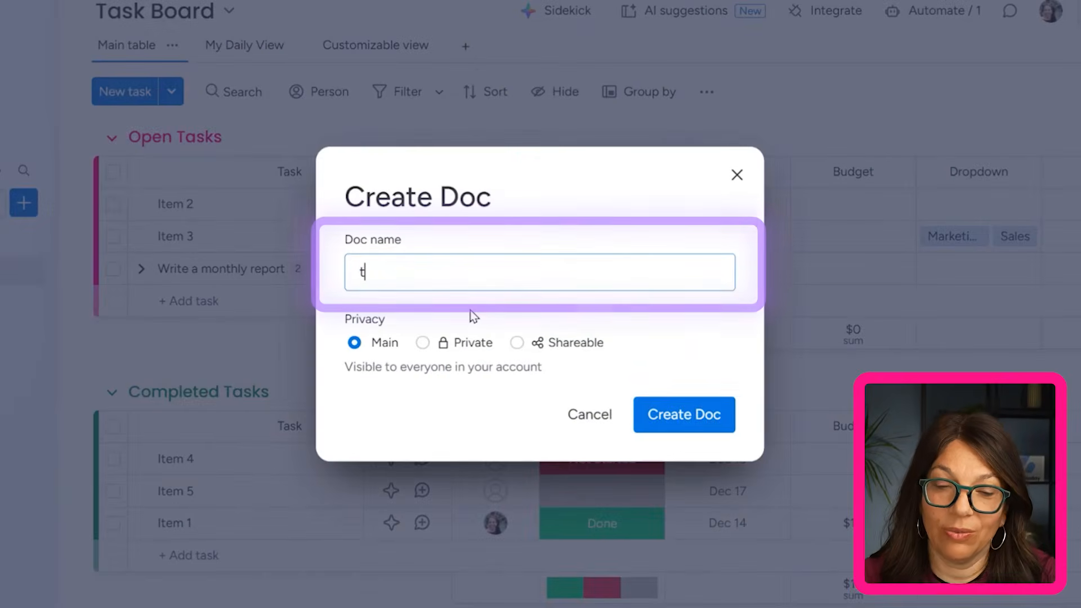
text(est)
click(705, 424)
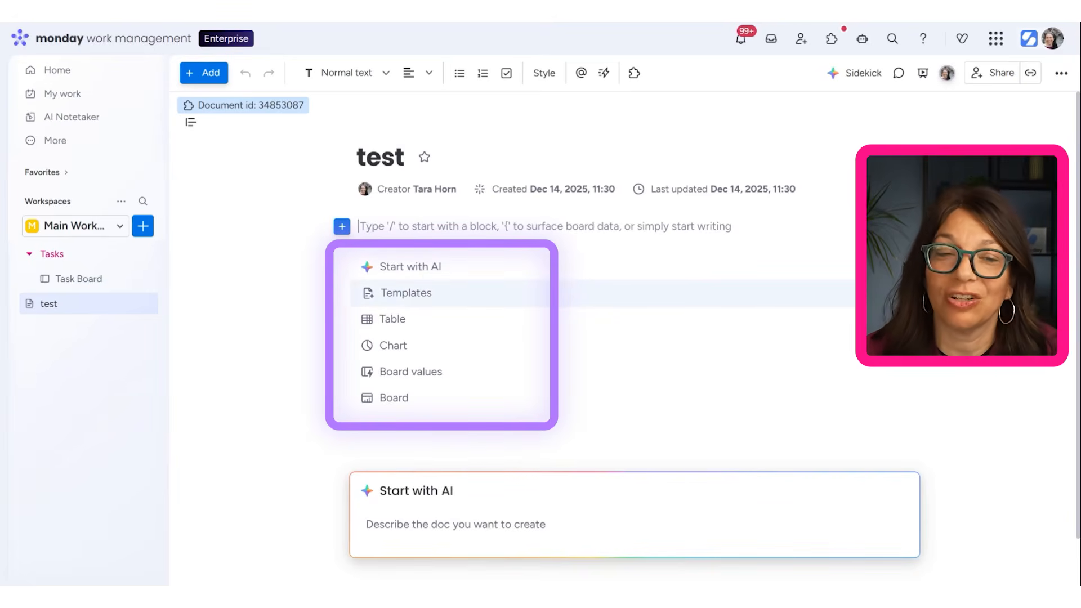
- Create a dashboard named "dashboard" with Main privacy in the Main Workspace
click(143, 226)
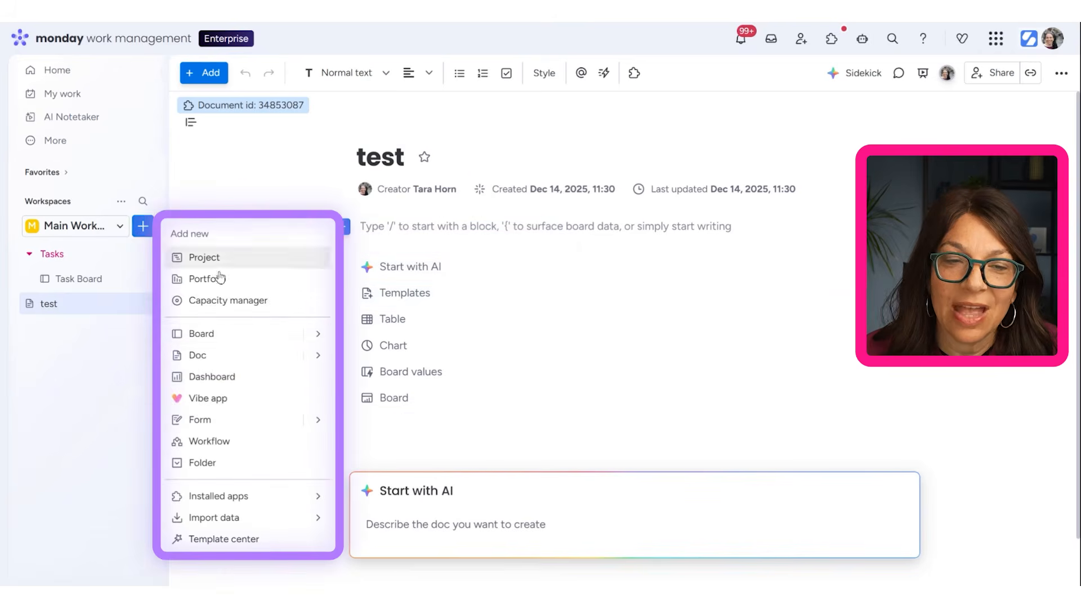
click(211, 377)
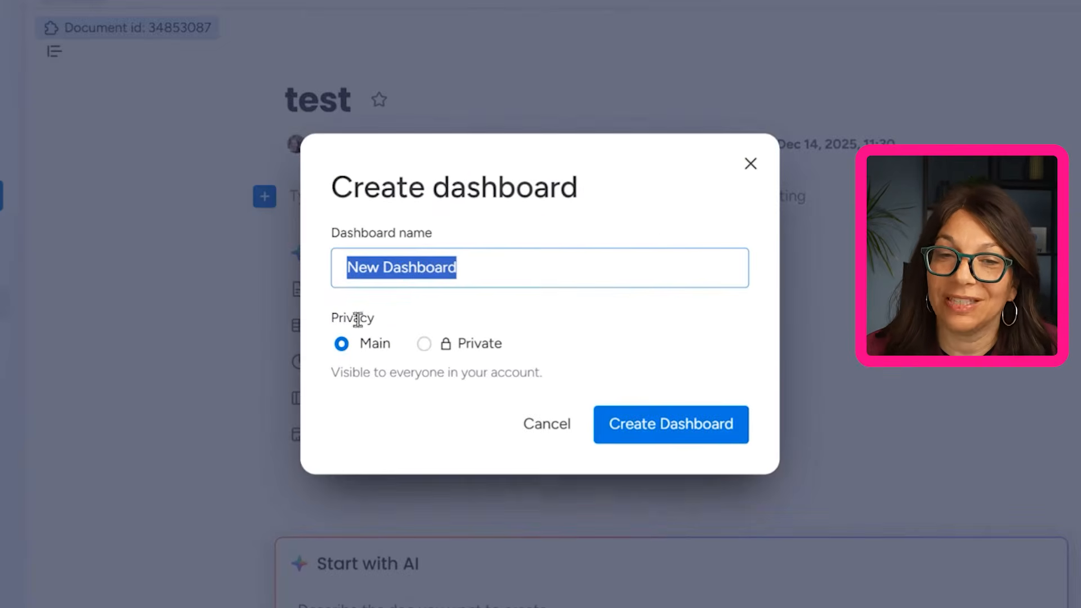
text(dah)
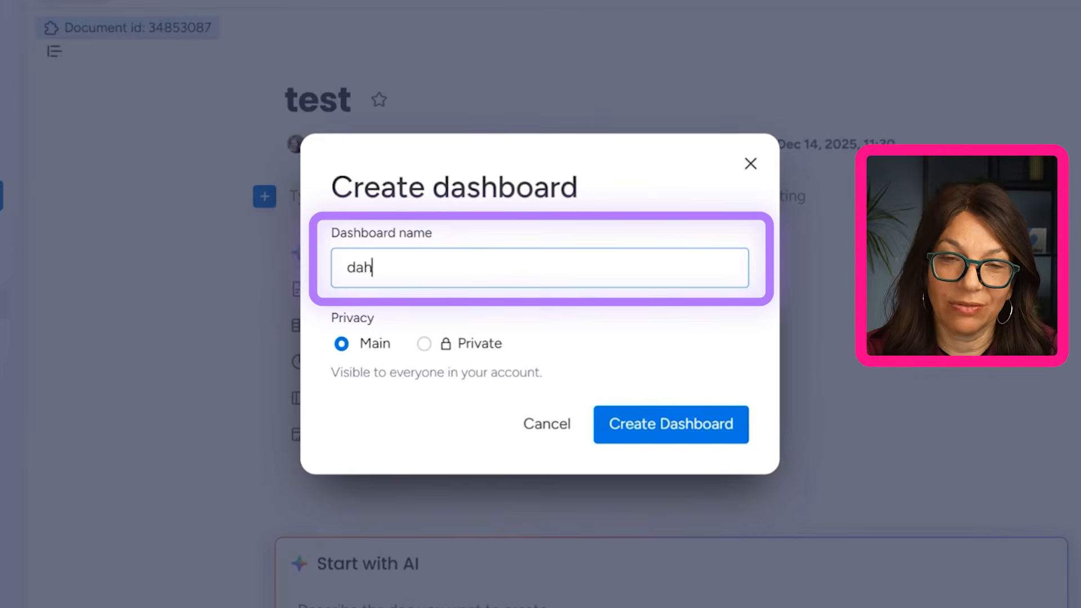
text(shvo)
key(BackSpace)
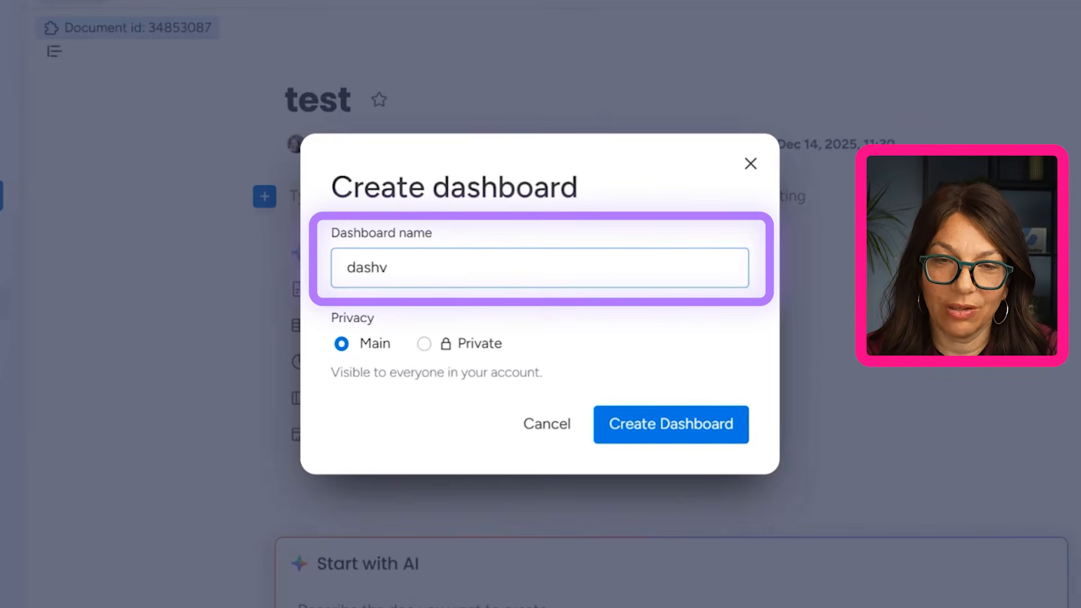
text(board)
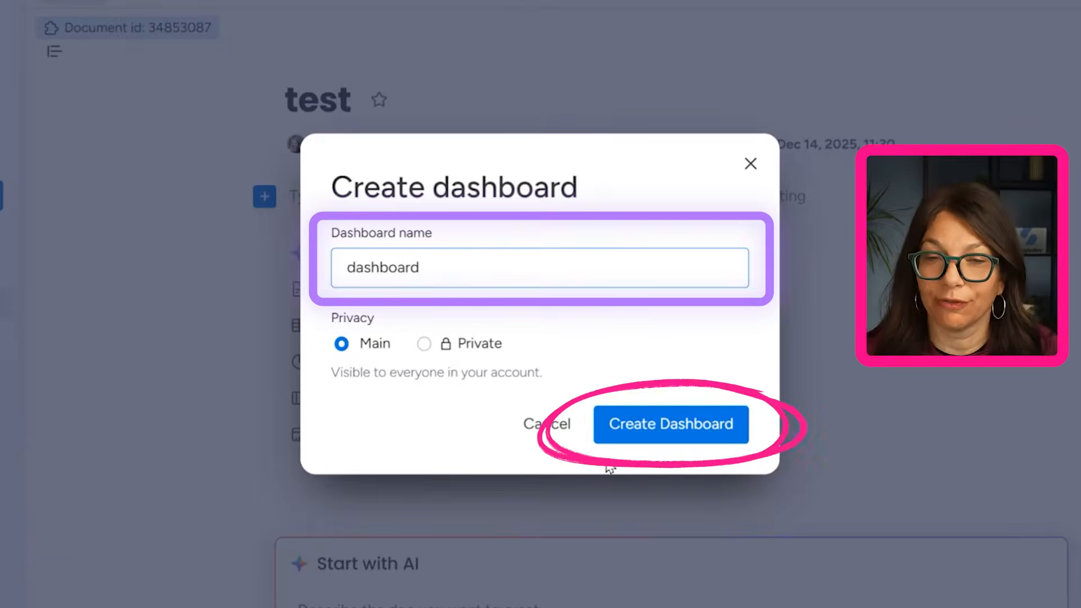
click(634, 433)
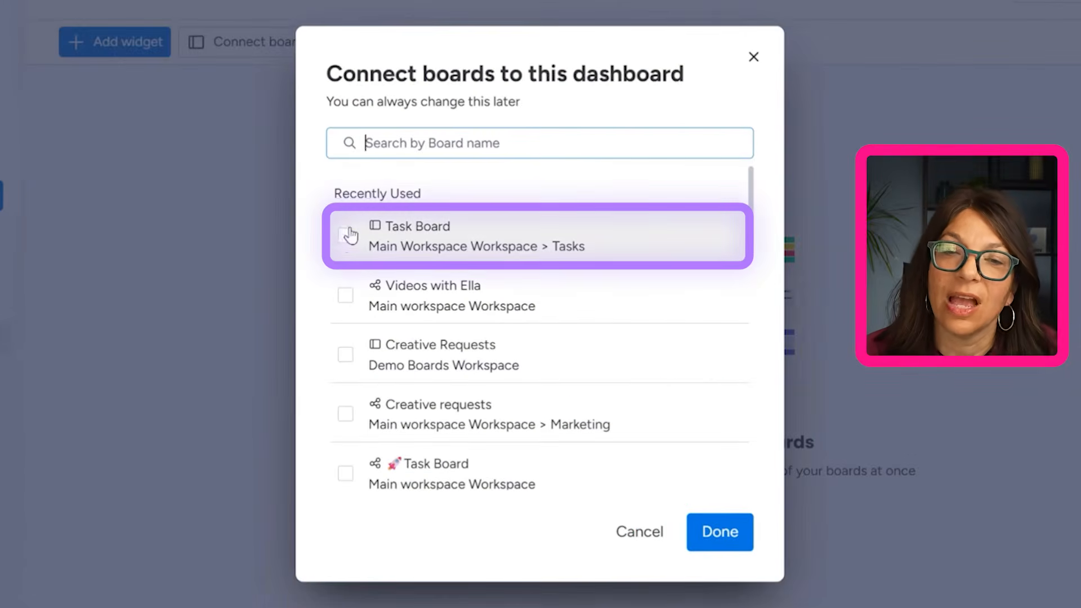
- Connect the Task Board from the Tasks folder to the dashboard and add a Chart widget
click(345, 242)
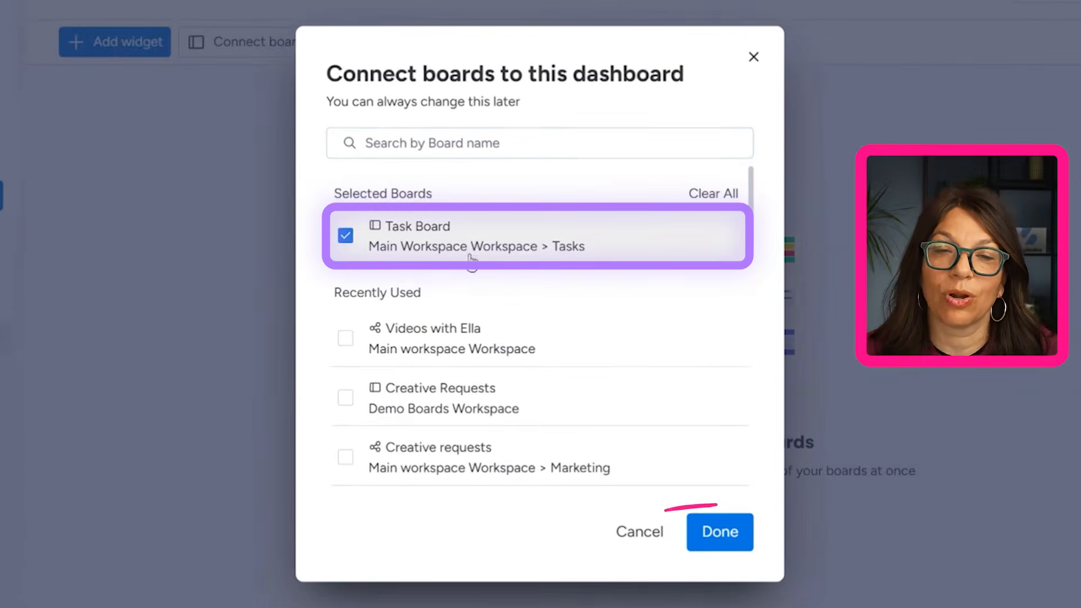
click(710, 532)
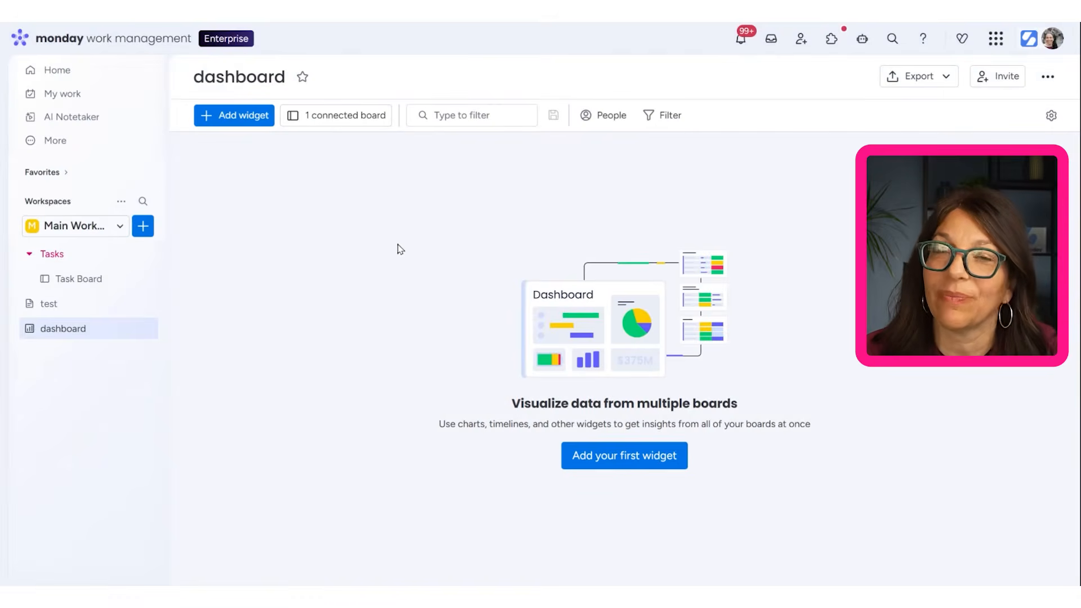
click(619, 456)
click(303, 190)
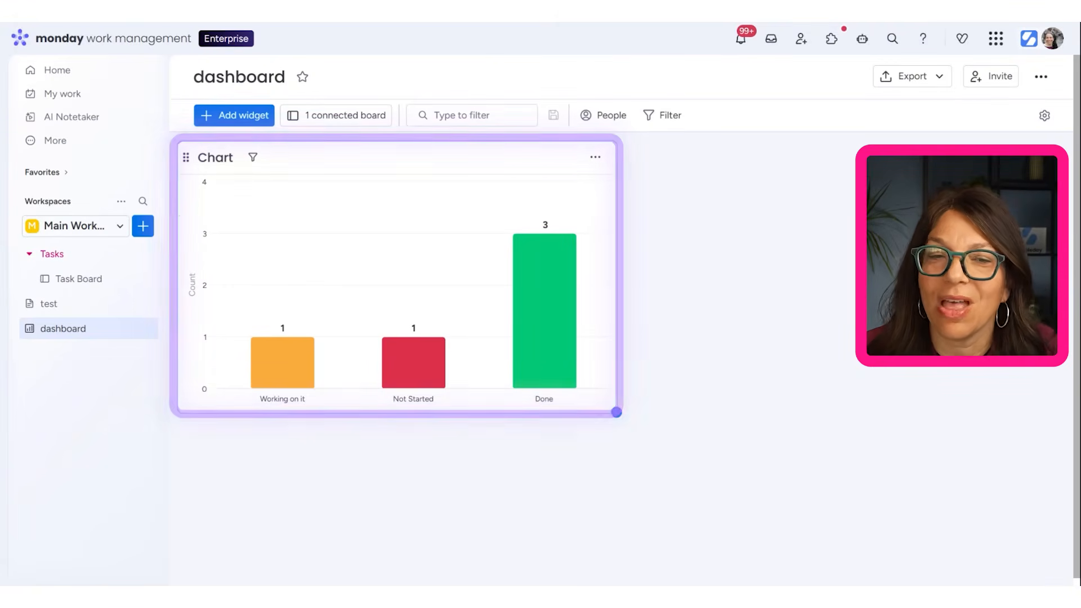
- Add a Form view to the Task Board and look through the form's fields
click(143, 226)
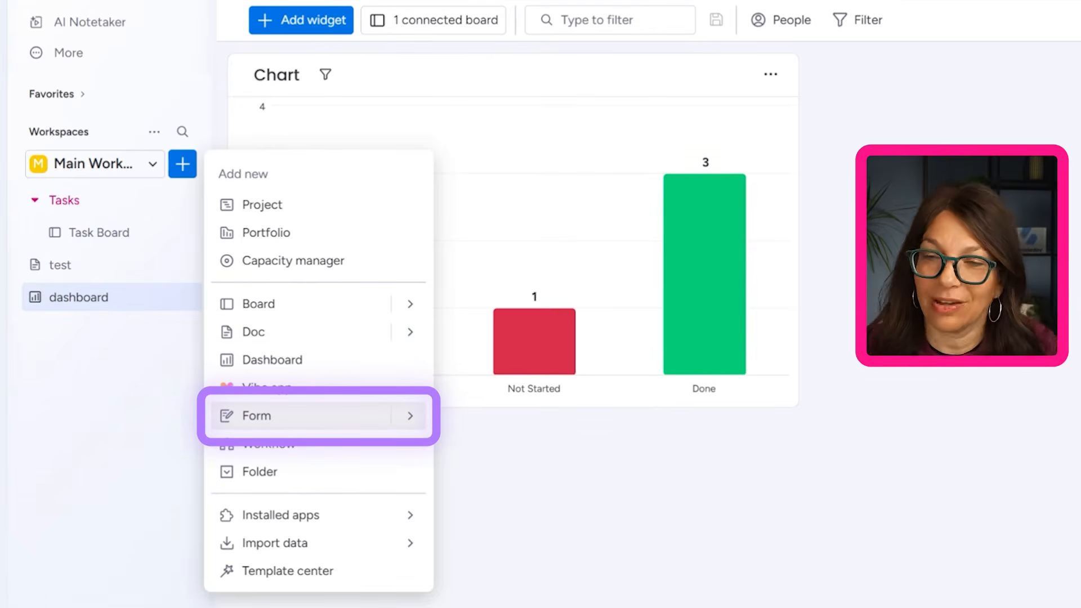
click(102, 233)
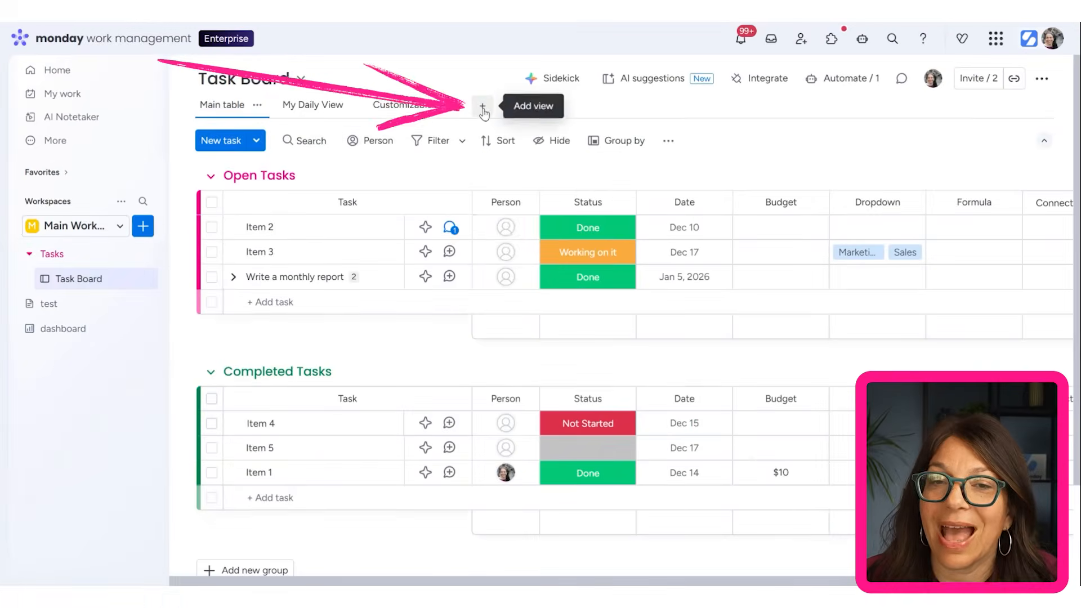
click(500, 93)
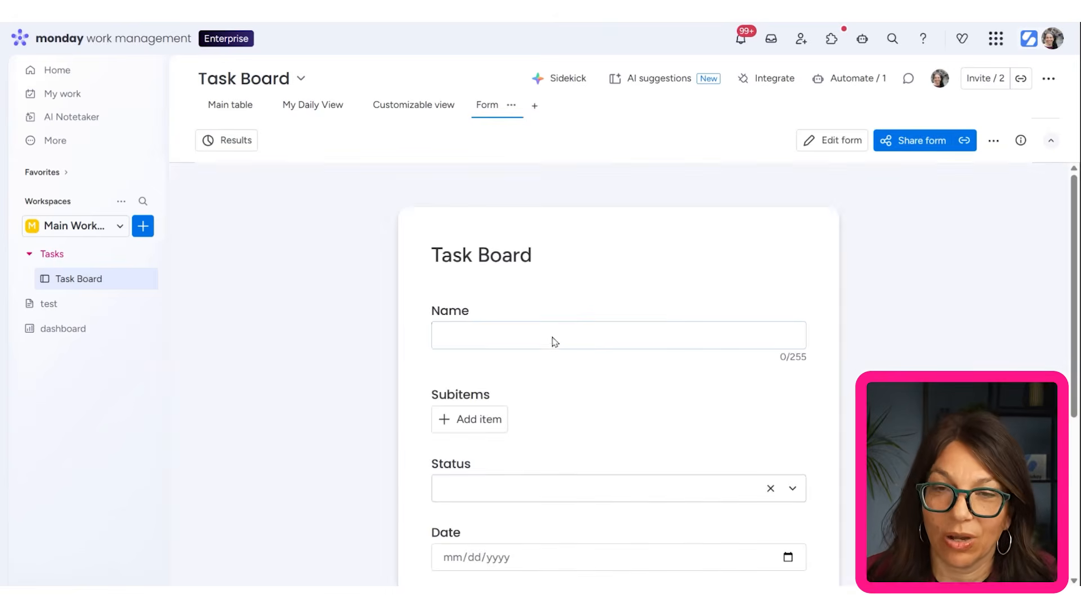
scroll(544, 345, down, 5)
scroll(544, 350, up, 5)
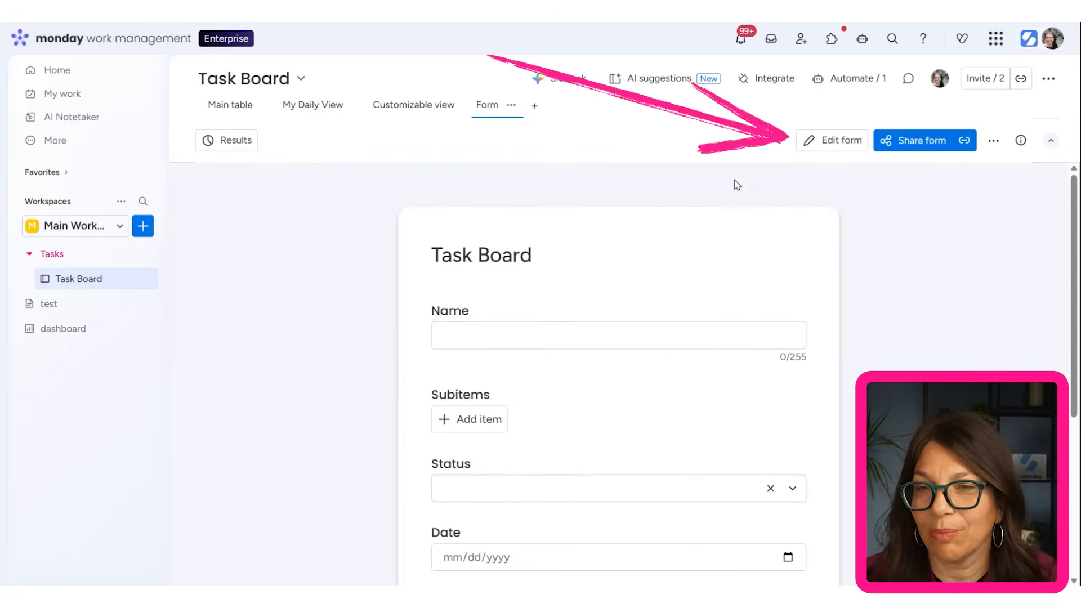
- Create a workflow named "test task" with Main privacy and choose "When column changes" as its trigger
click(143, 226)
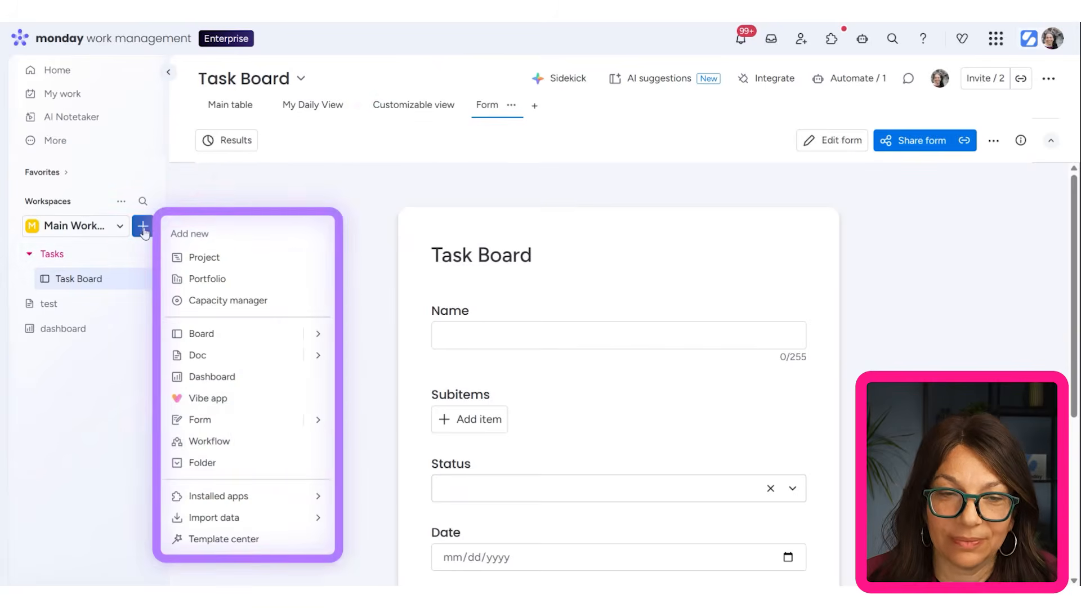
click(210, 441)
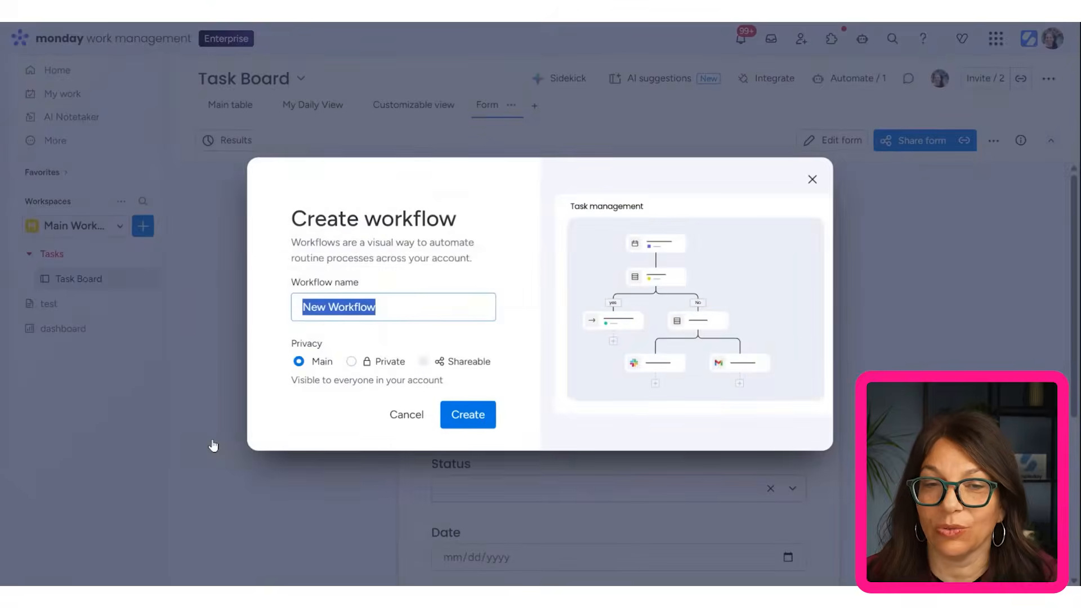
text(test task)
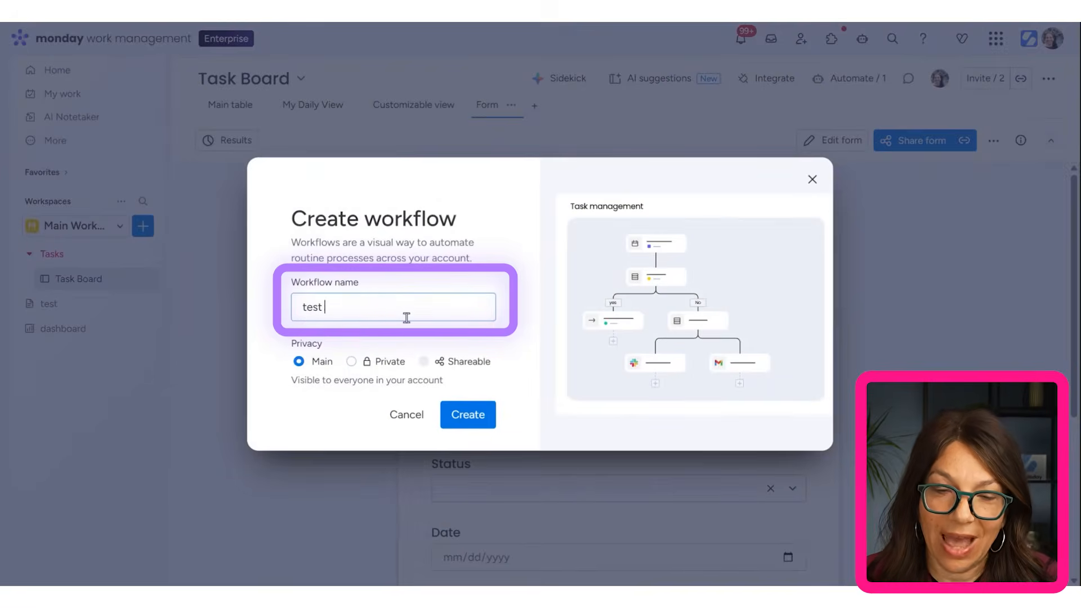
click(465, 414)
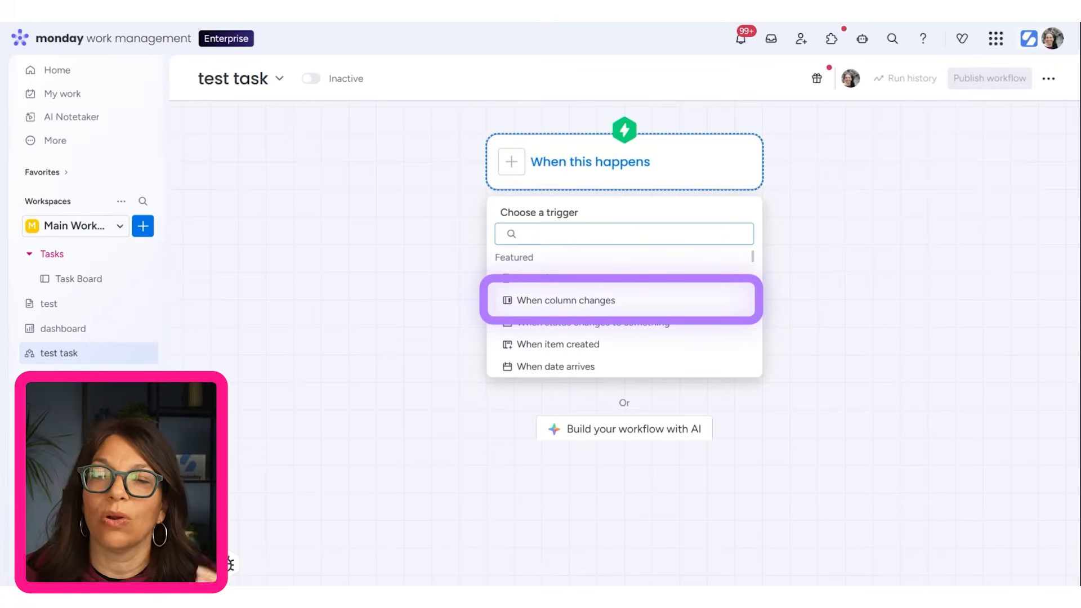
click(556, 307)
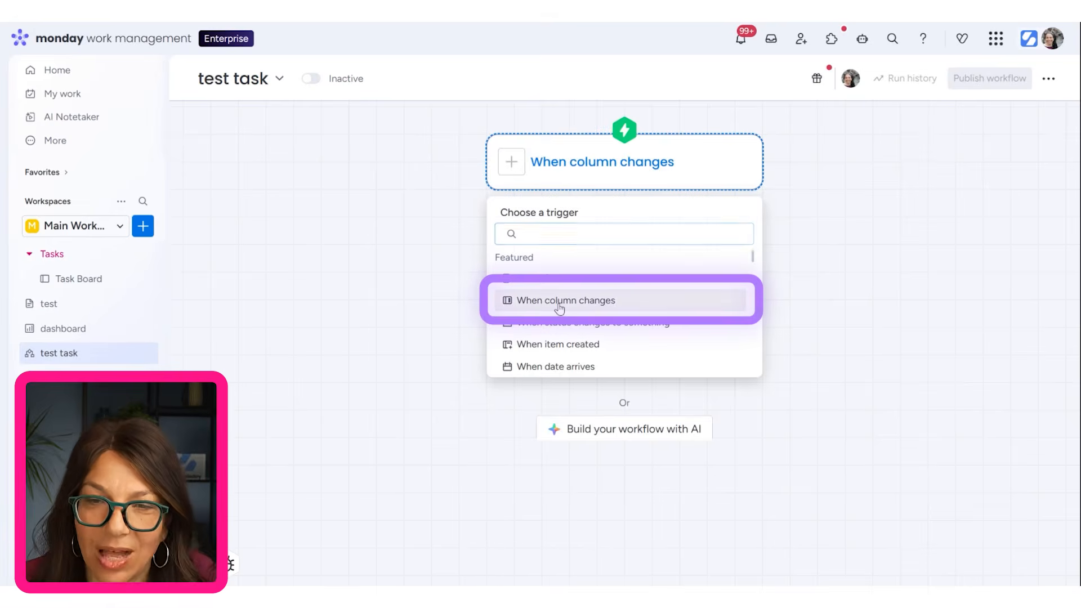
click(559, 304)
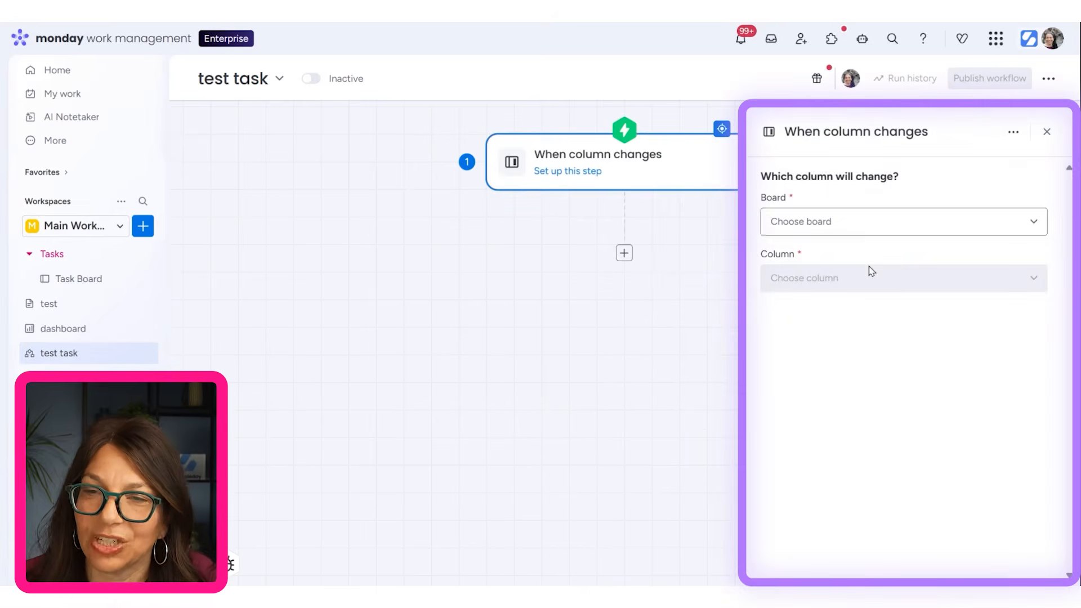
- Set the workflow trigger to watch the Status column of the Task Board
click(939, 224)
click(816, 286)
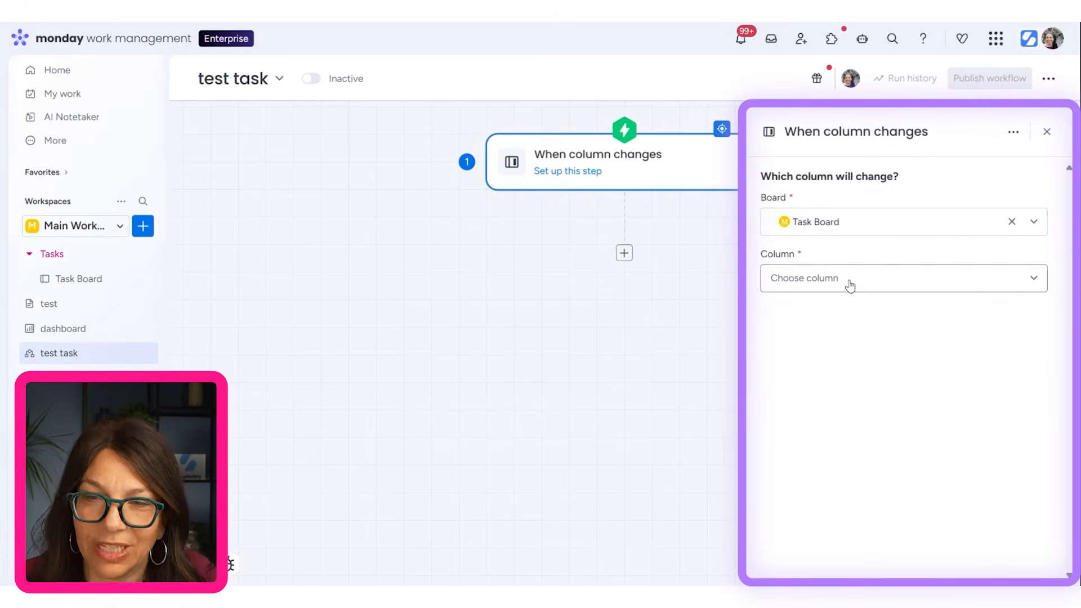
click(856, 291)
click(827, 387)
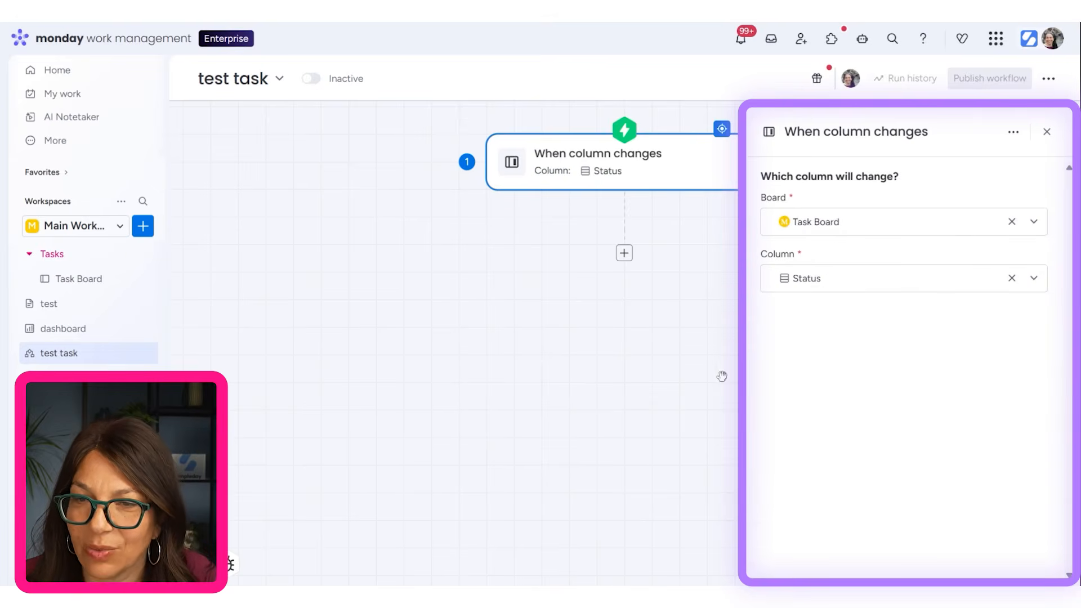
click(722, 377)
click(625, 254)
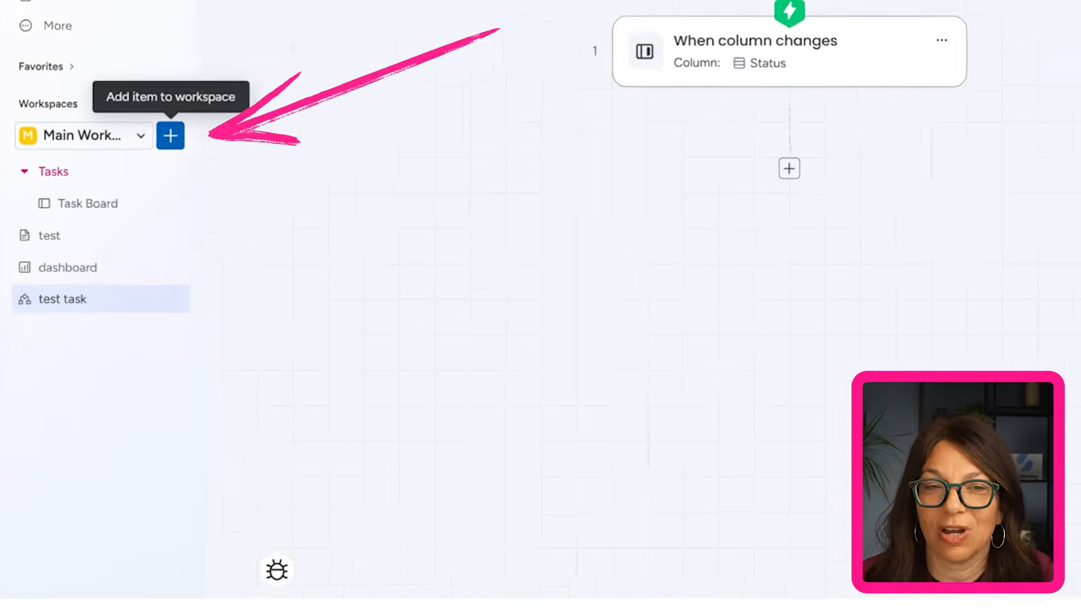
- Create a portfolio named "All Clients" with Main privacy in the Main Workspace
click(170, 135)
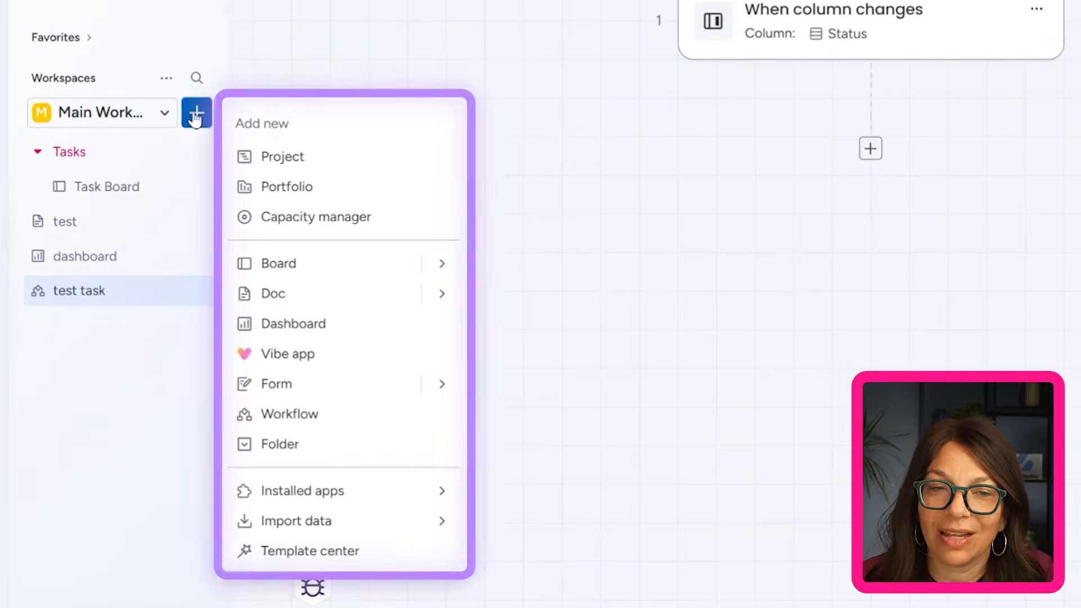
click(296, 190)
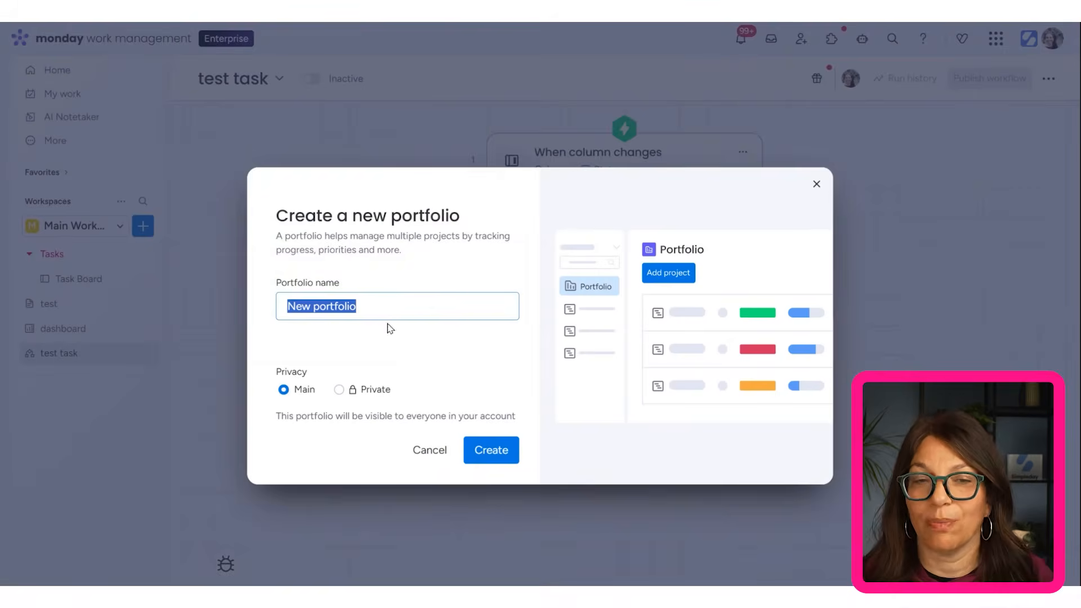
text(AI)
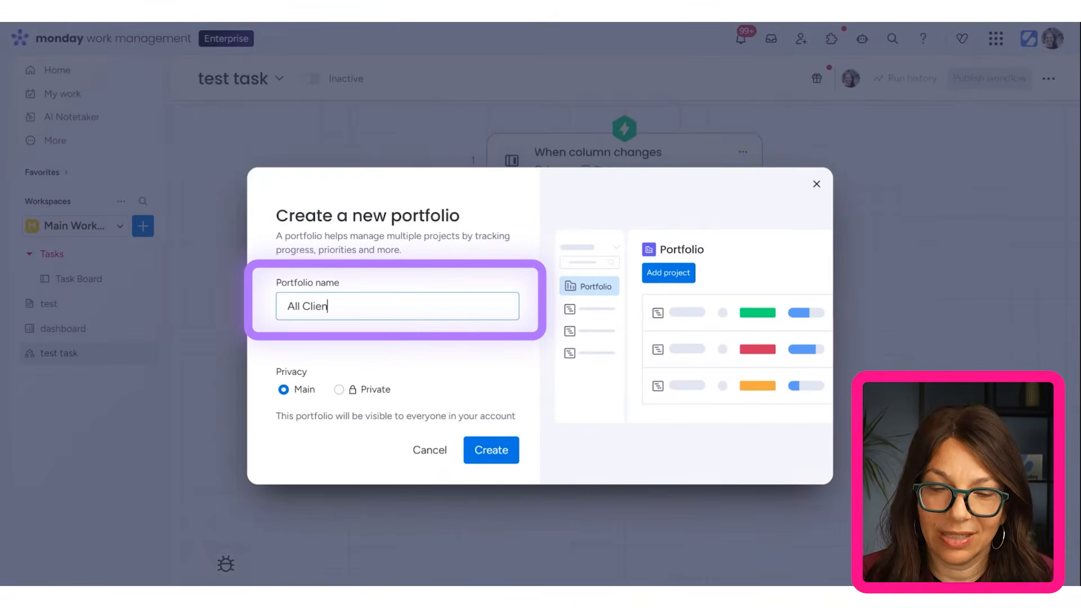
click(487, 457)
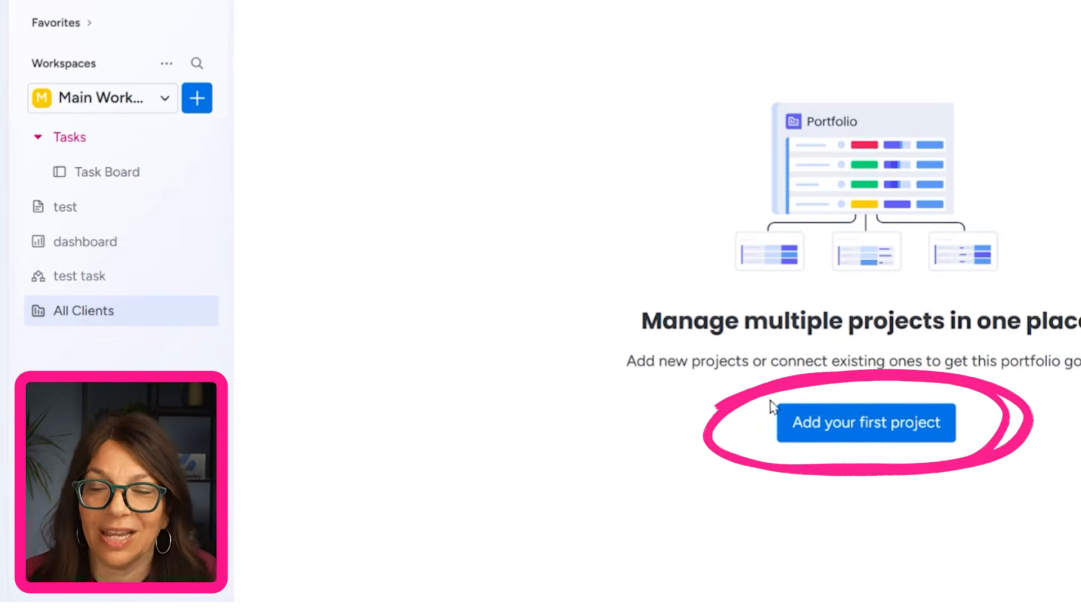
- Create a Standard project named "SD" with Main privacy and a resource planner in the portfolio, and view its project board and resource planner
click(838, 430)
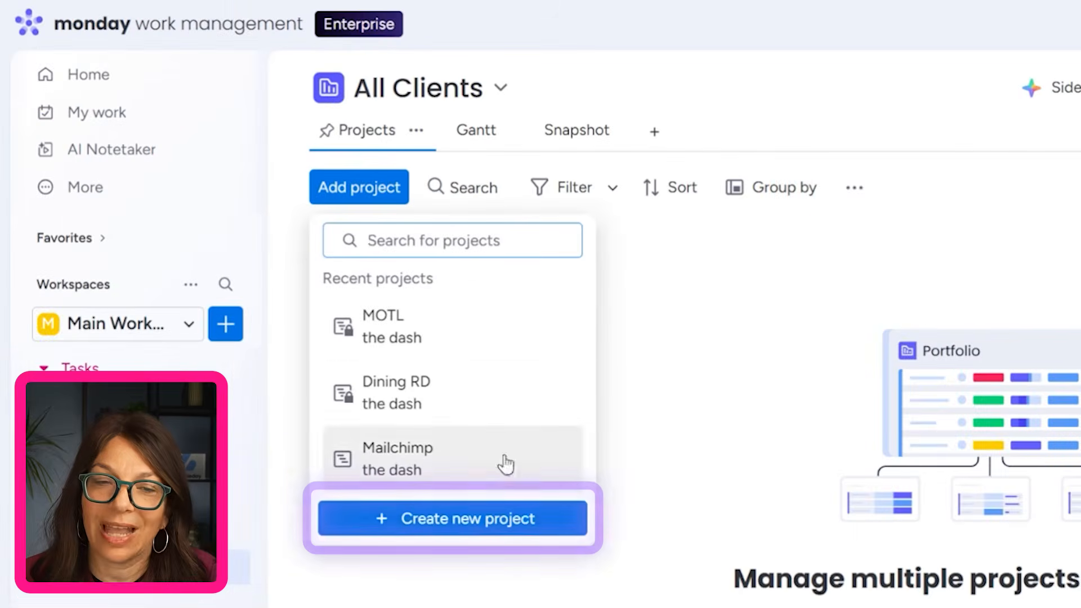
click(500, 518)
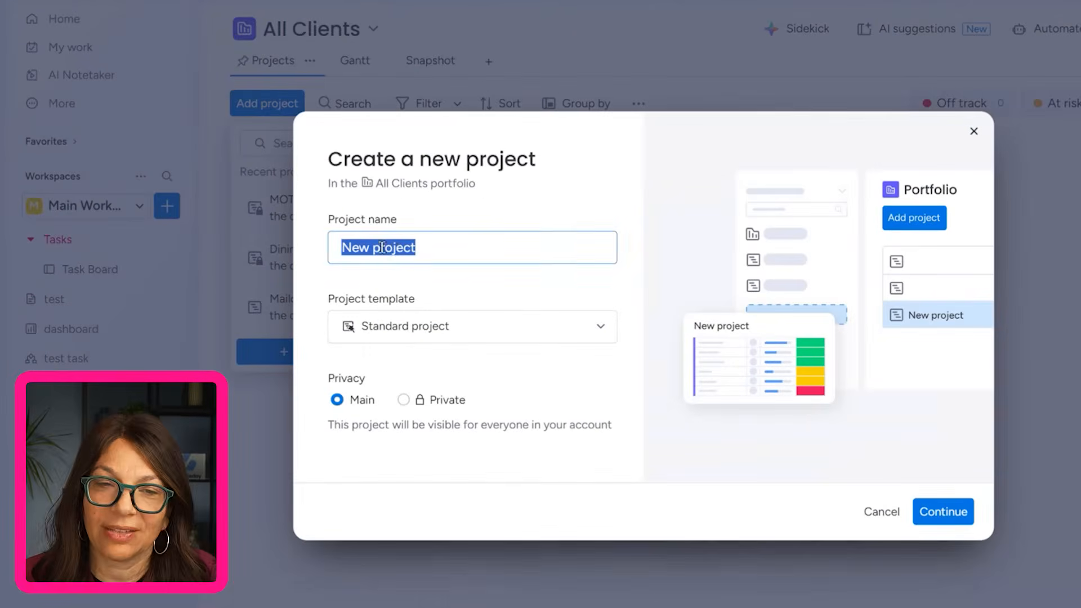
text(SD)
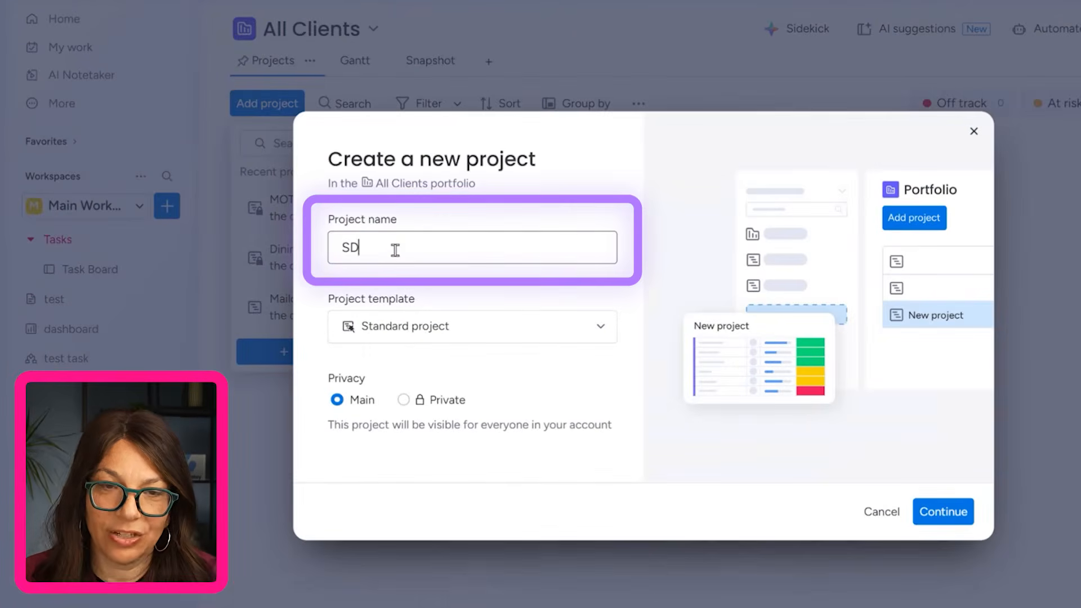
click(943, 511)
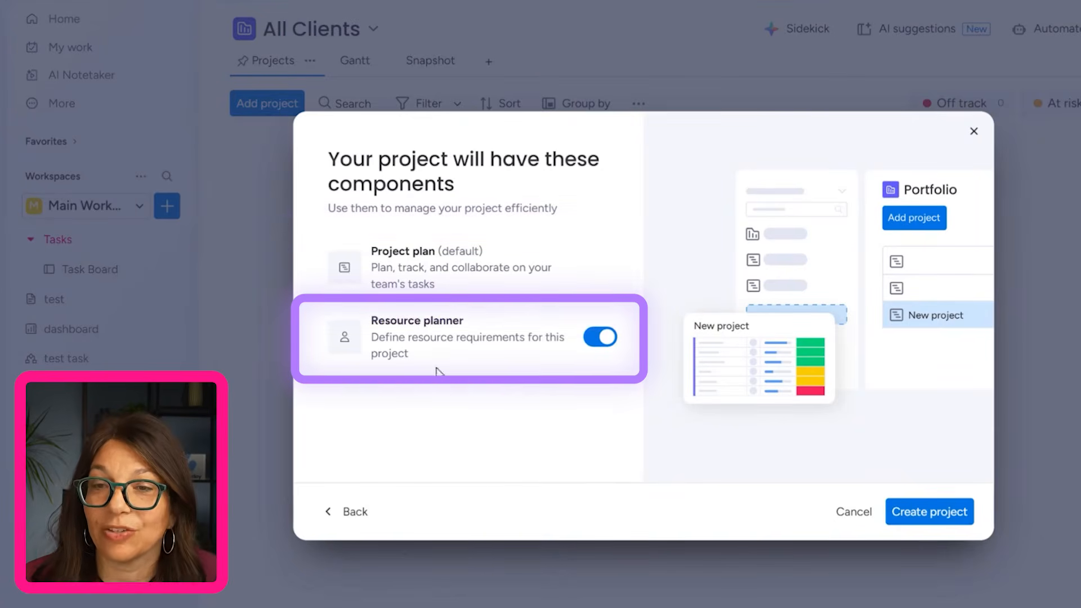
click(926, 514)
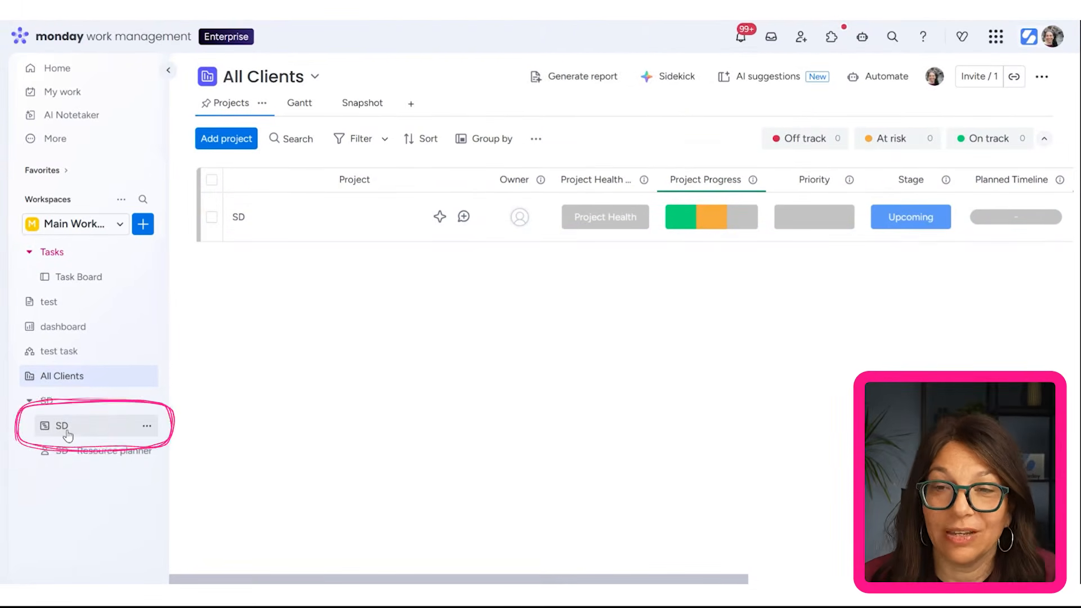
click(66, 433)
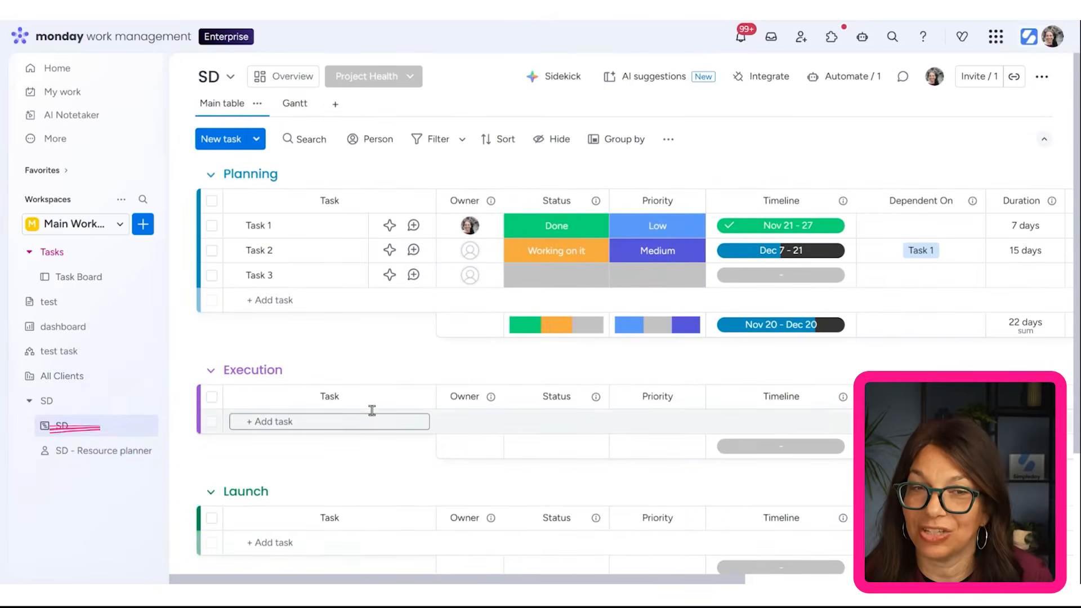
click(72, 452)
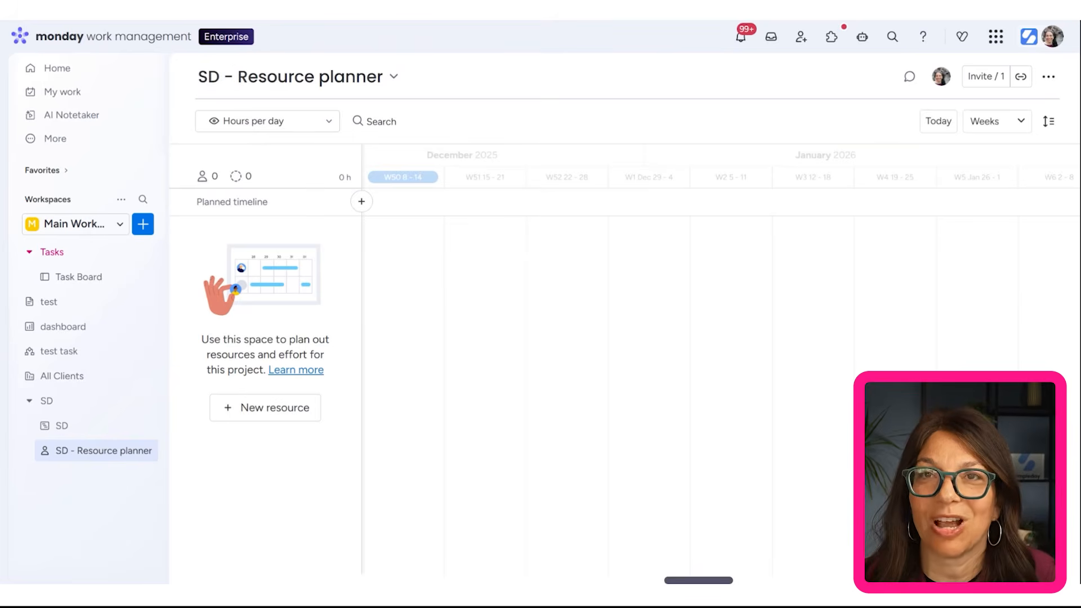
- Set the SD project's Project Health to On track in the All Clients portfolio
click(62, 376)
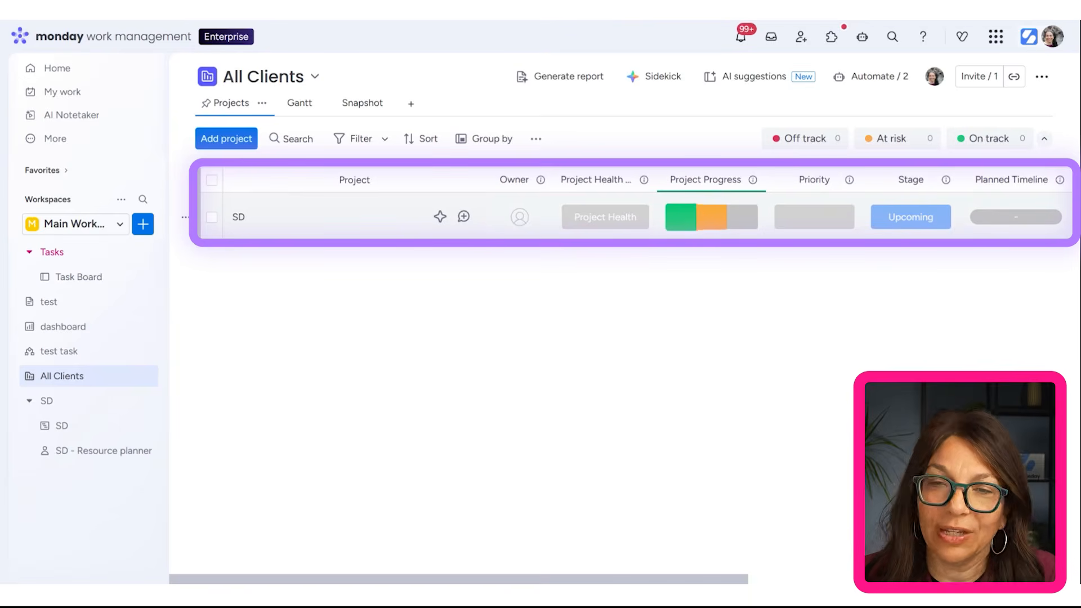
click(622, 224)
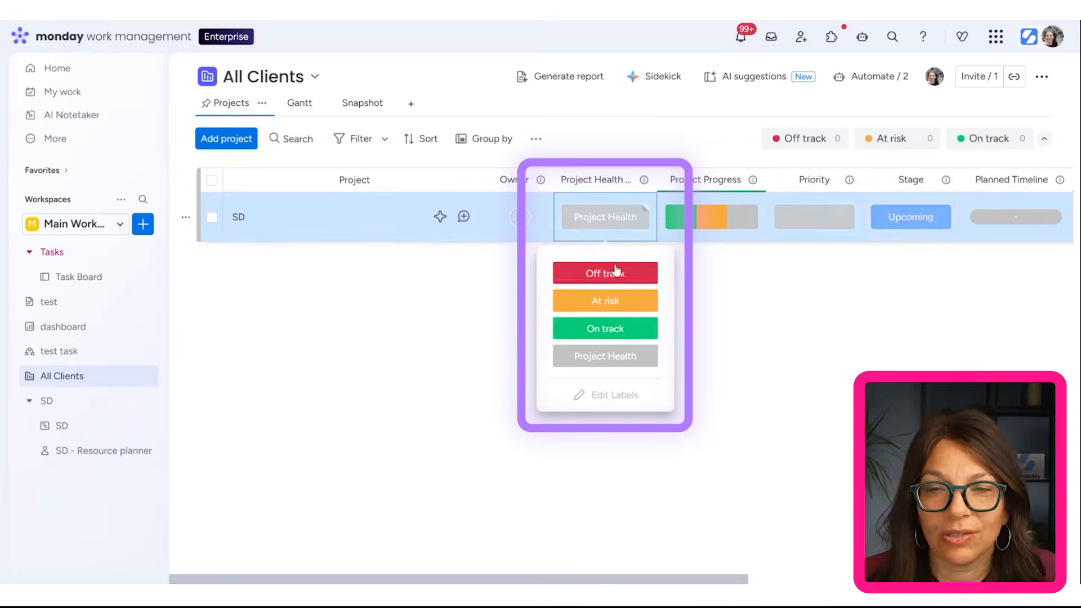
click(607, 329)
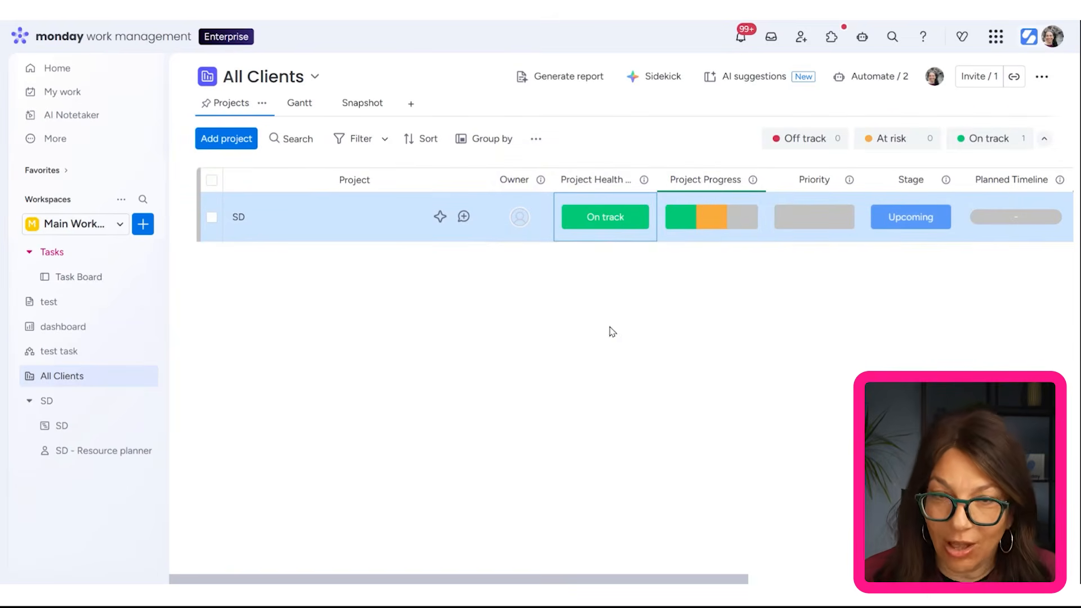
- Change the project health to At risk from the SD project board and return to the All Clients portfolio
click(62, 426)
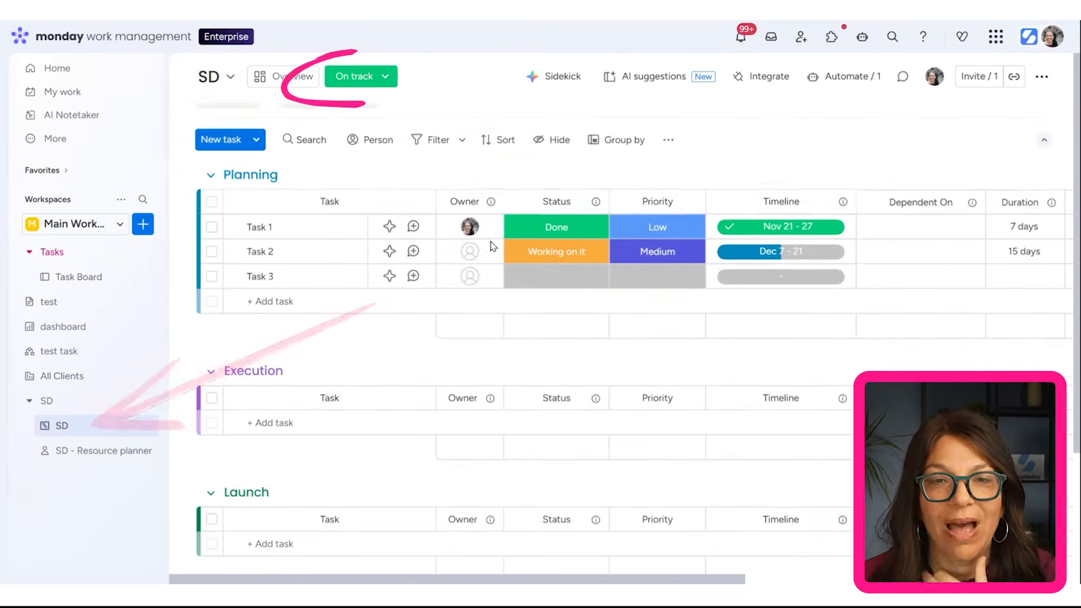
click(370, 74)
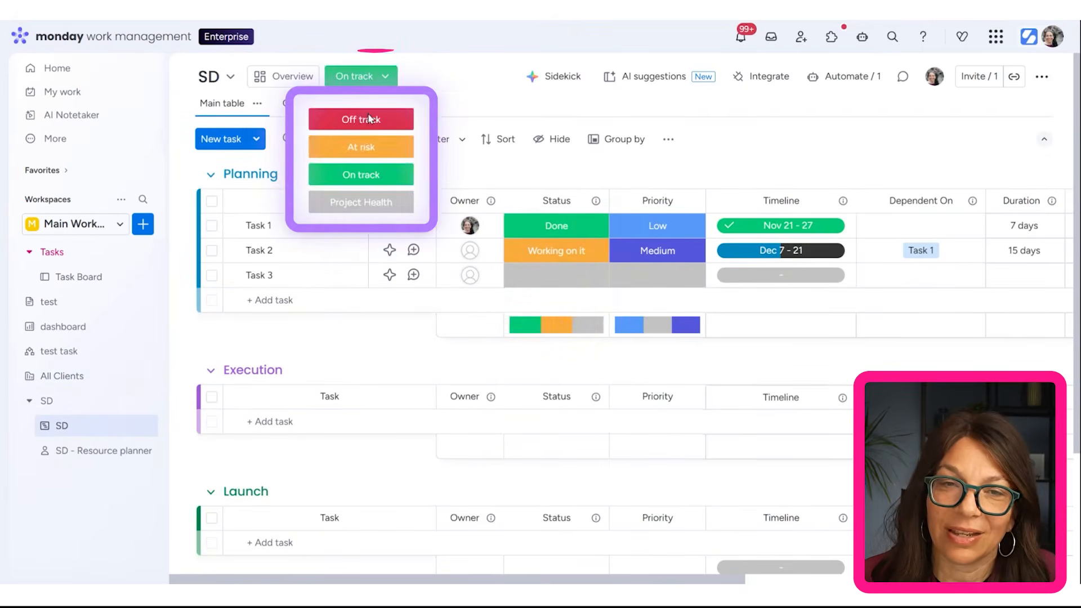
click(361, 149)
click(530, 342)
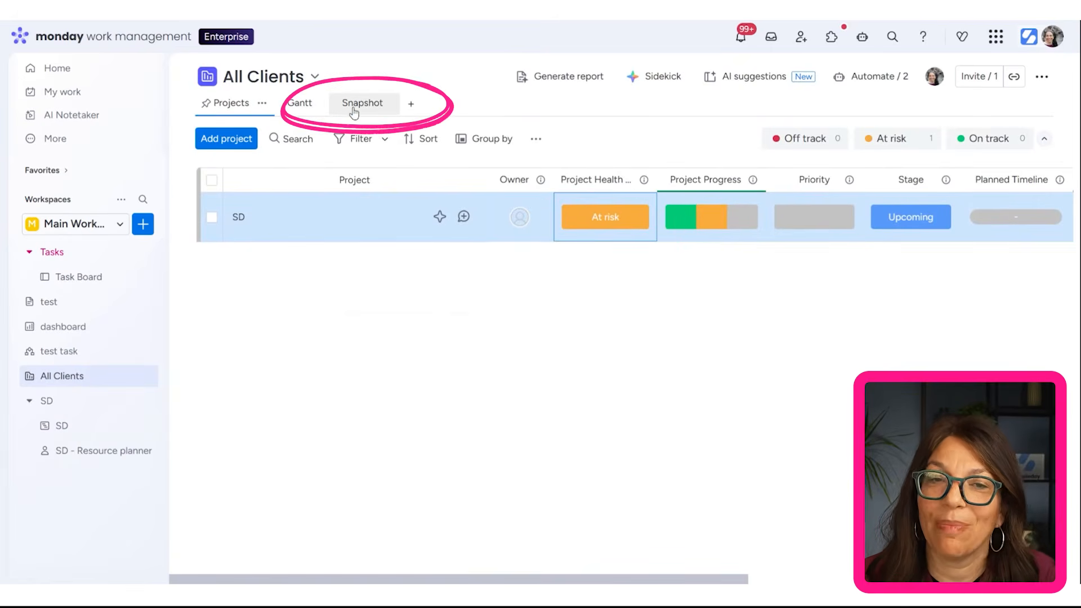
- Examine the portfolio's Snapshot view with the at-risk projects grouped by Done tasks, Planned vs Actual and Project manager
click(354, 109)
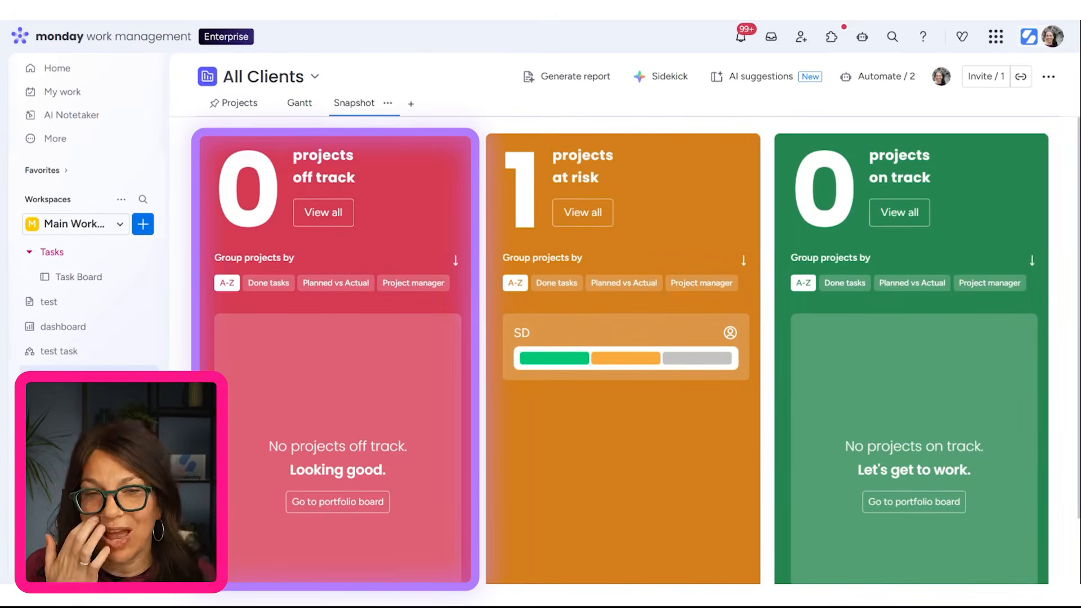
click(555, 284)
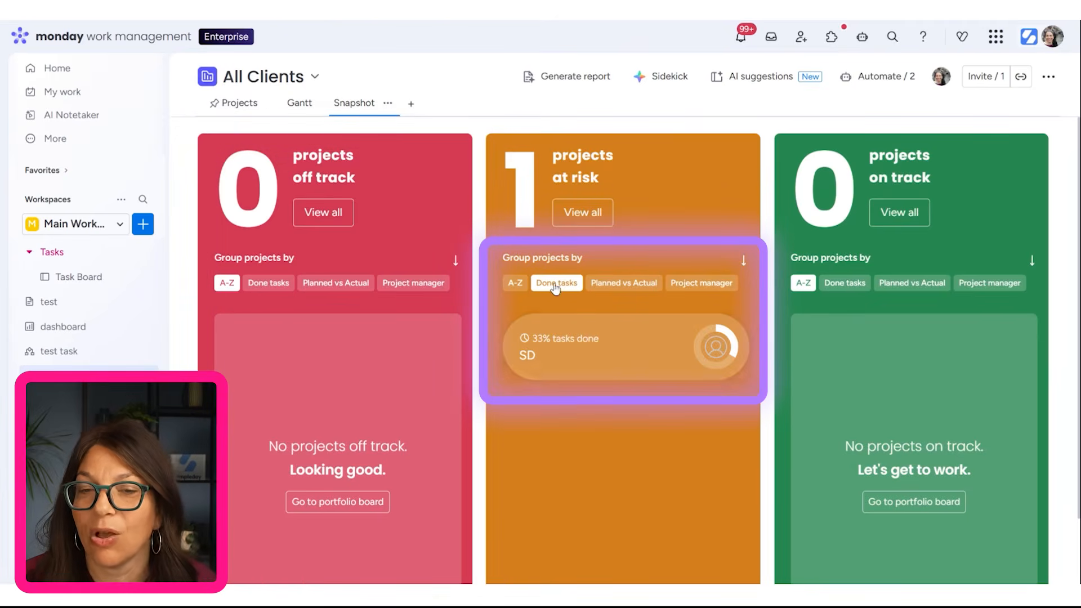
click(631, 288)
click(701, 286)
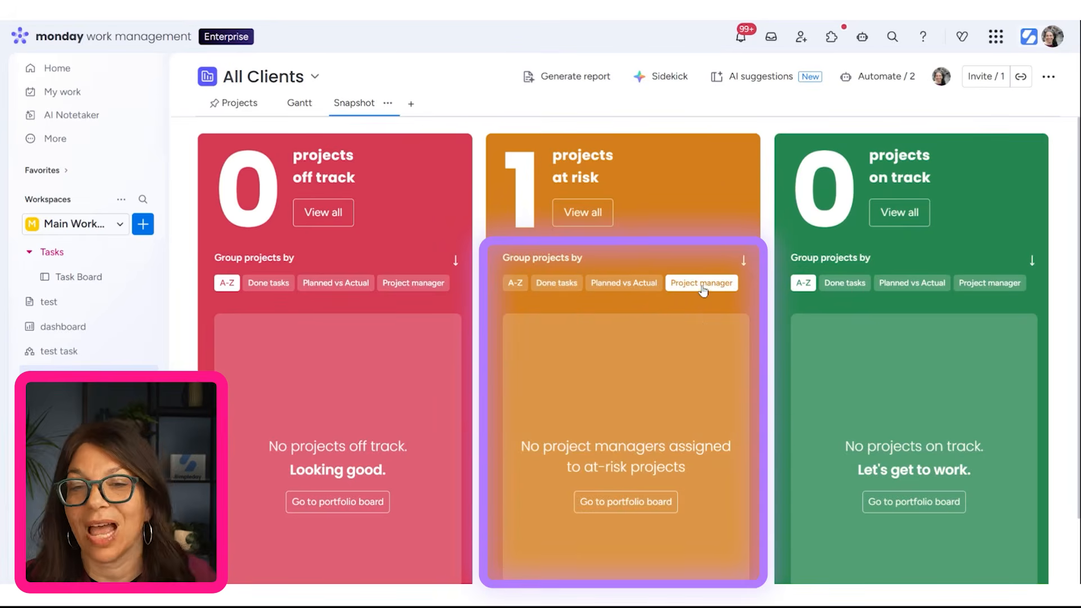